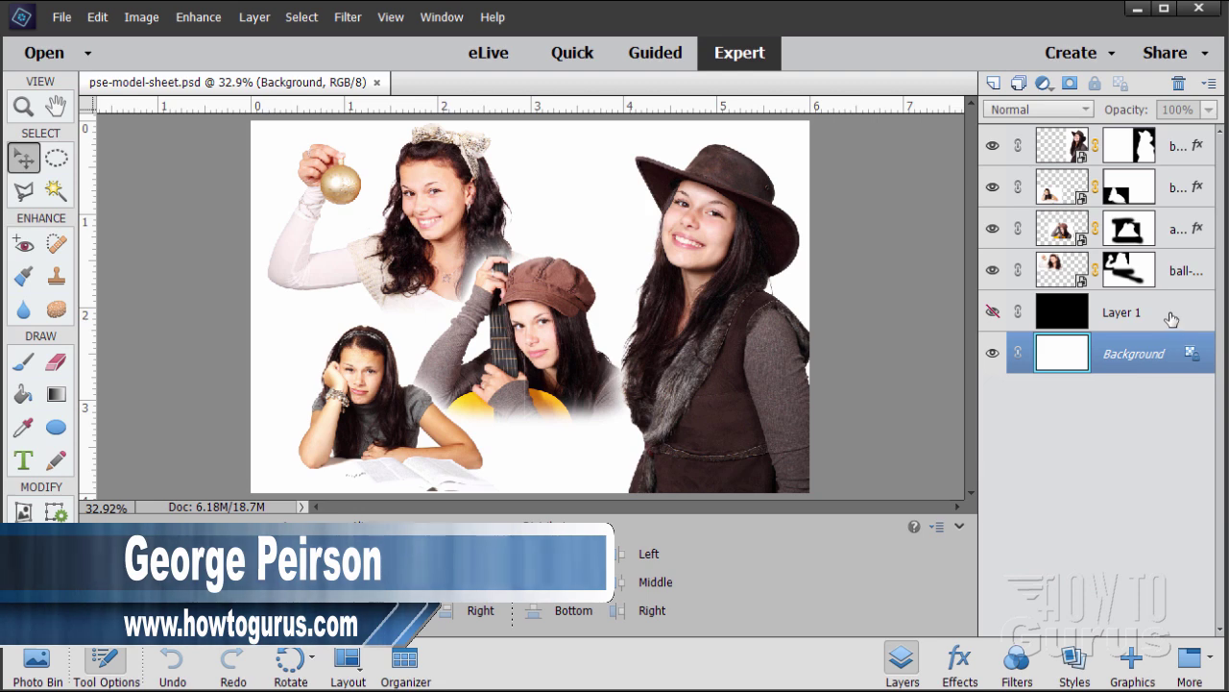
- Check the collage against the black Layer 1 by showing it, hiding it again and reselecting the Background layer
{"action": "left_click", "coordinate": [1122, 314]}
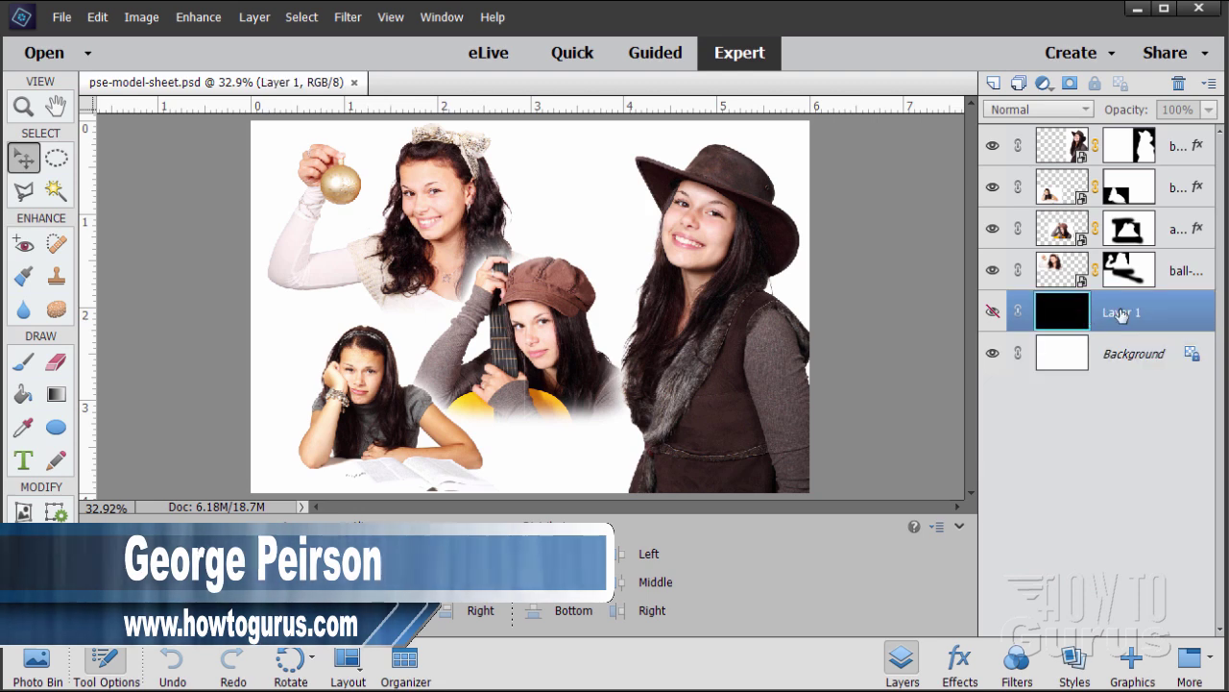
{"action": "left_click", "coordinate": [992, 312]}
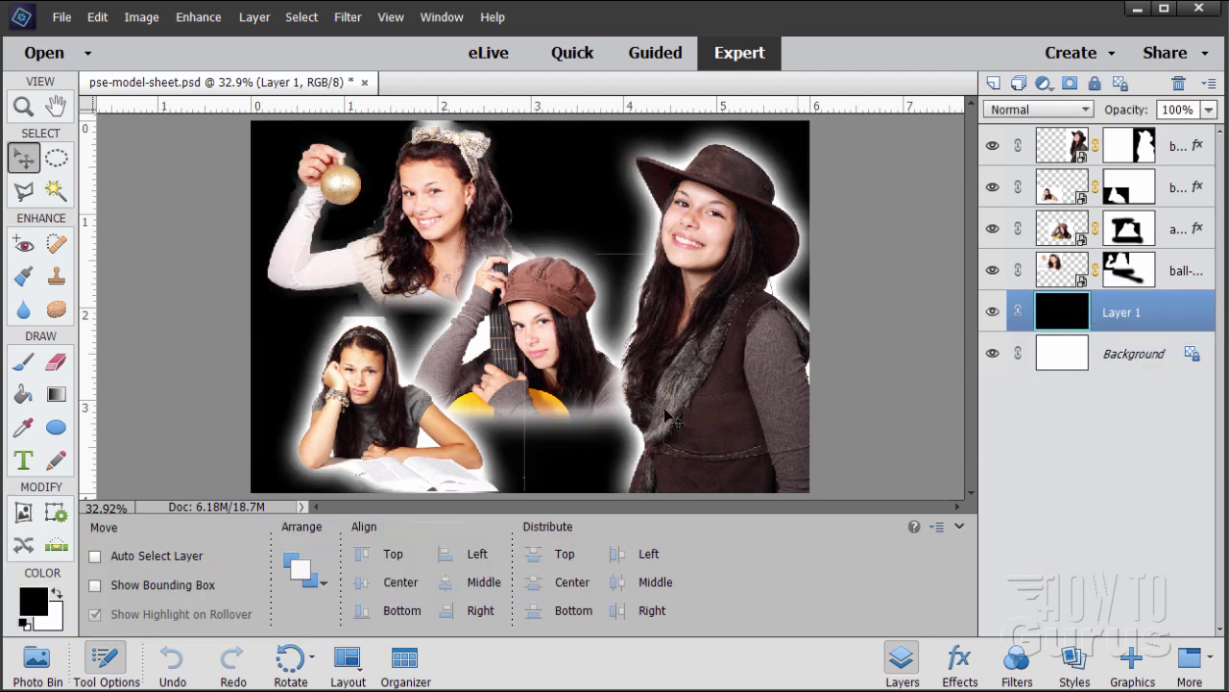
{"action": "left_click", "coordinate": [993, 311]}
{"action": "left_click", "coordinate": [1118, 357]}
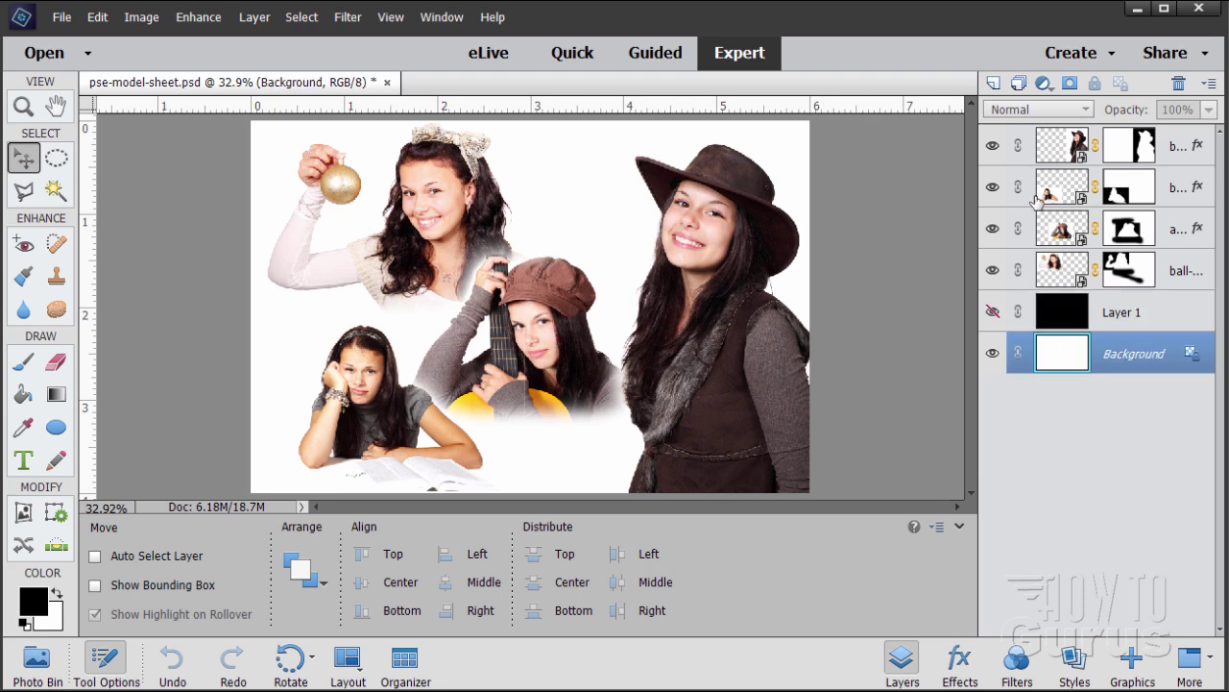
- Close pse-model-sheet.psd and create a blank RGB document, 6 by 4 inches at 300 pixels/inch, with a white background
{"action": "left_click", "coordinate": [388, 83]}
{"action": "left_click", "coordinate": [622, 297]}
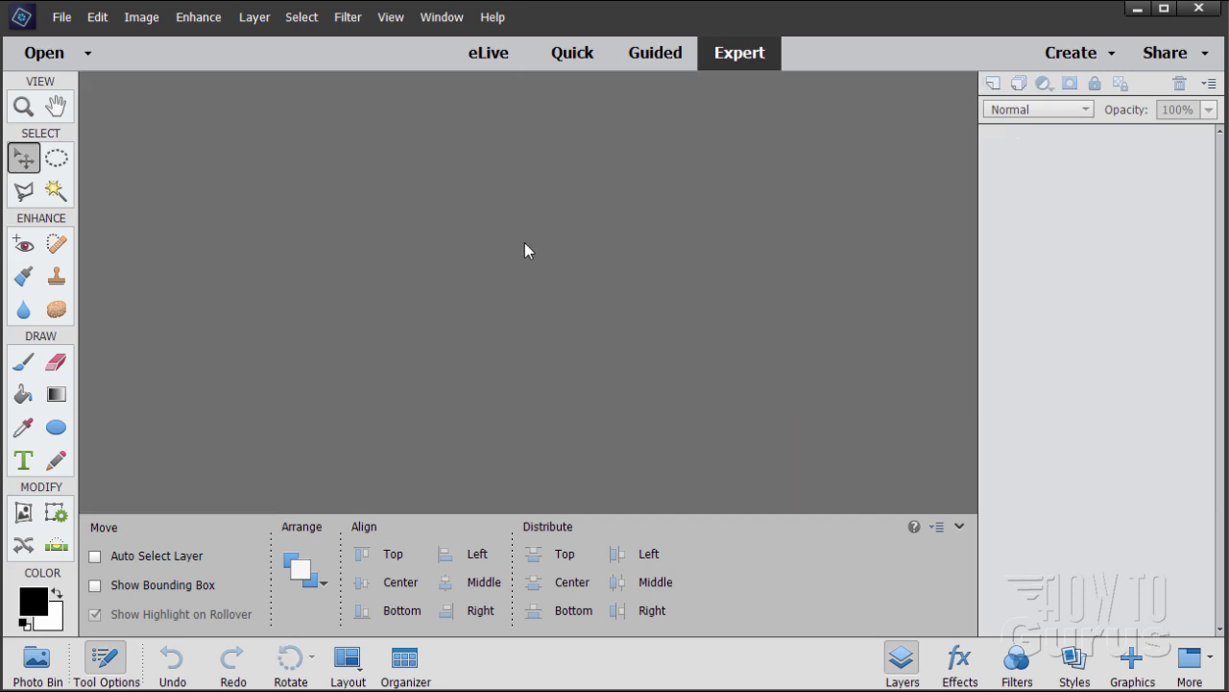
{"action": "left_click", "coordinate": [60, 17]}
{"action": "mouse_move", "coordinate": [67, 32]}
{"action": "left_click", "coordinate": [340, 40]}
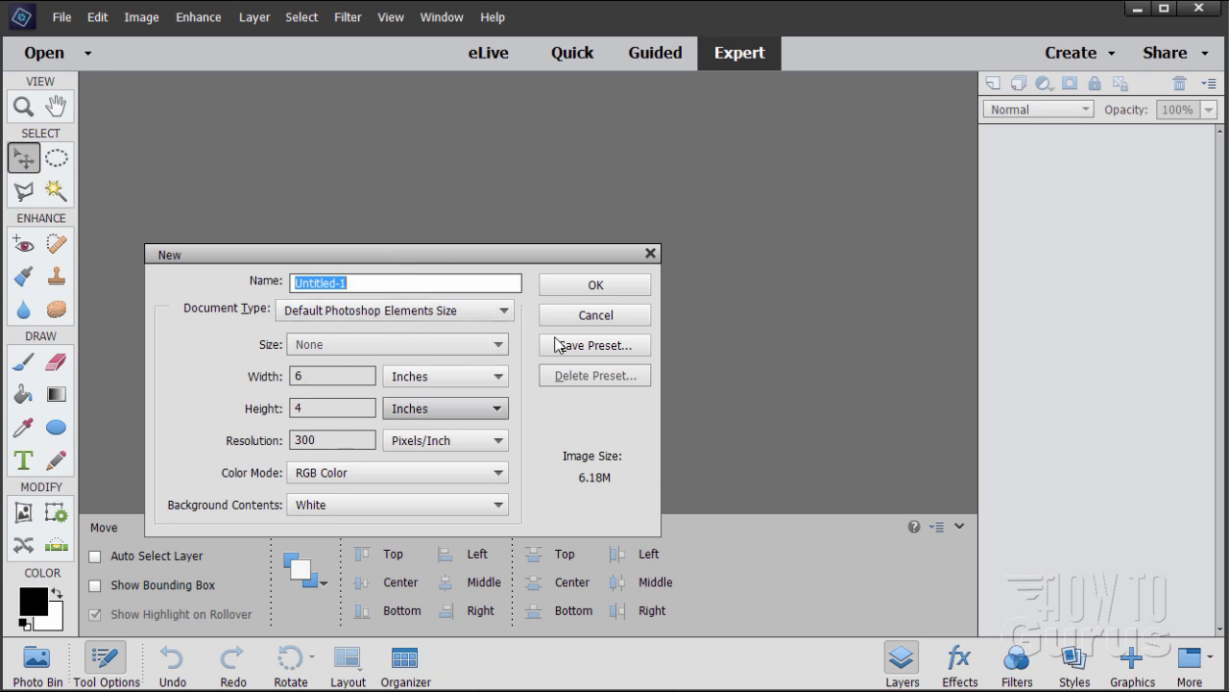
{"action": "left_click", "coordinate": [559, 285]}
{"action": "left_click_drag", "start_coordinate": [419, 93], "coordinate": [538, 91]}
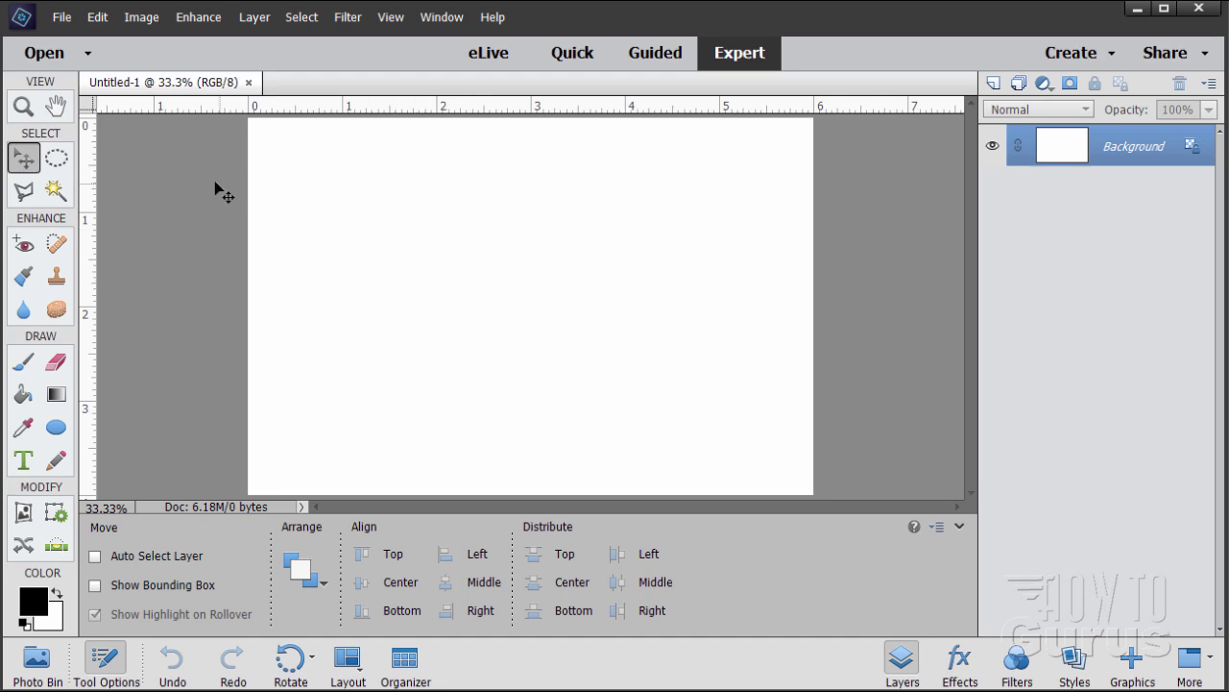
- Place beautiful-15799_1920.jpg at its default size and move the photo to the right side of the canvas
{"action": "left_click", "coordinate": [61, 18]}
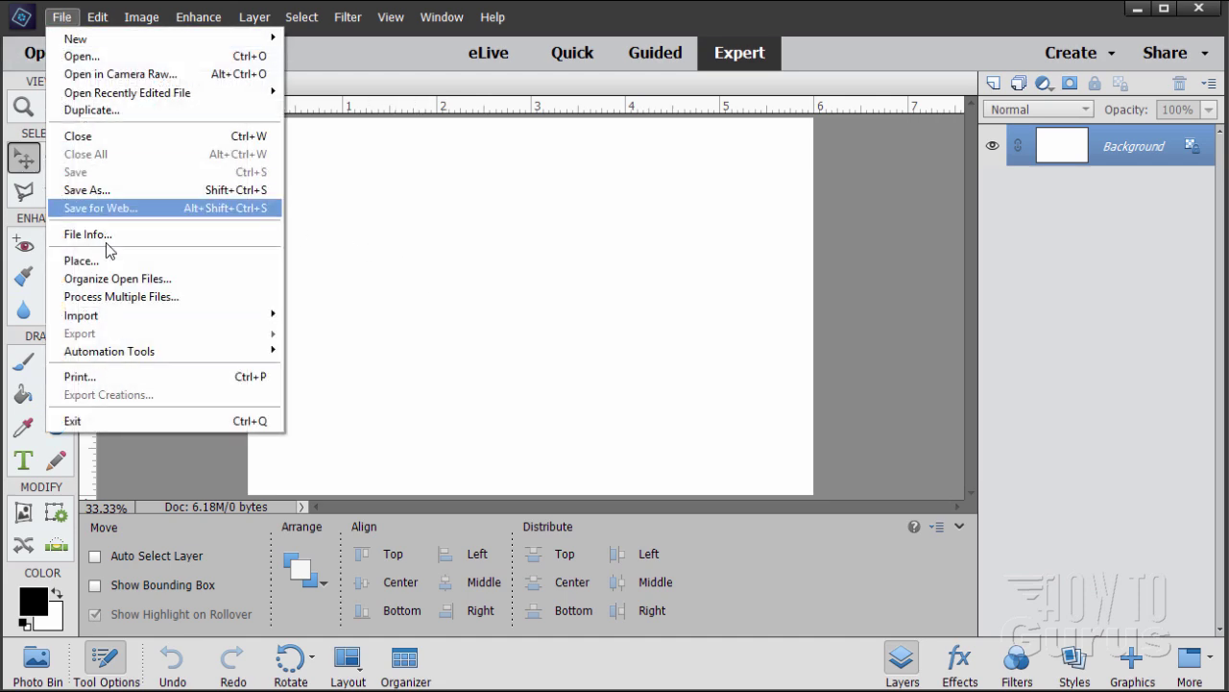
{"action": "left_click", "coordinate": [105, 261]}
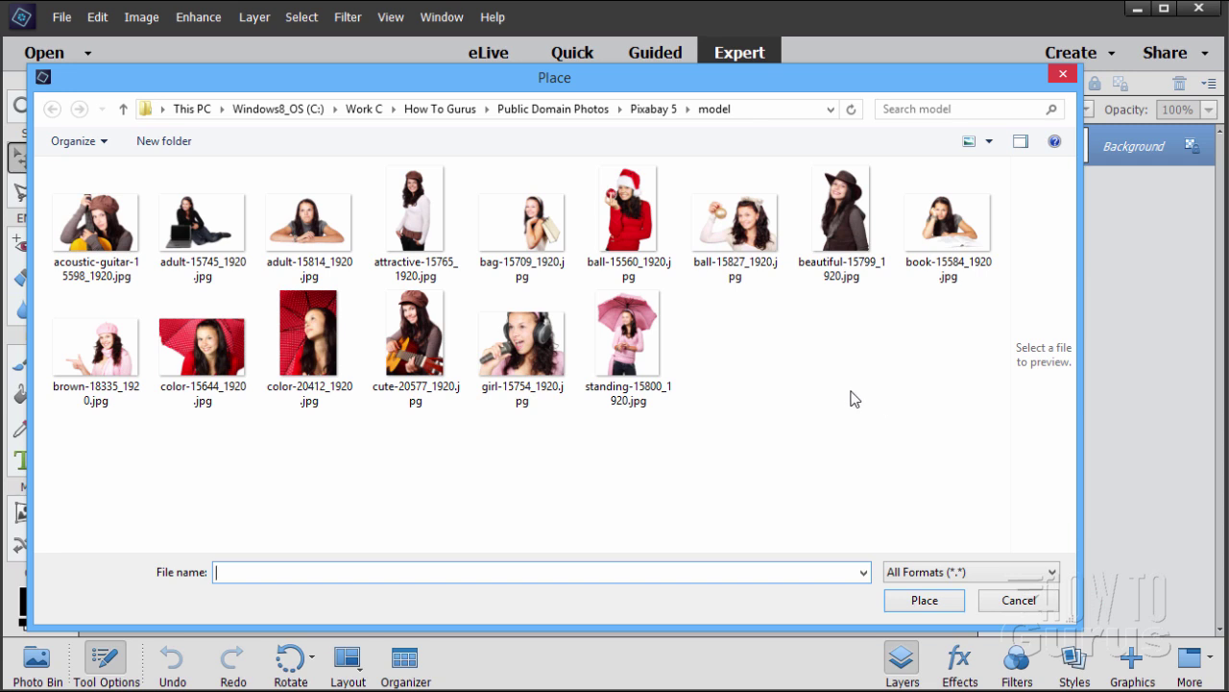
{"action": "left_click", "coordinate": [848, 225]}
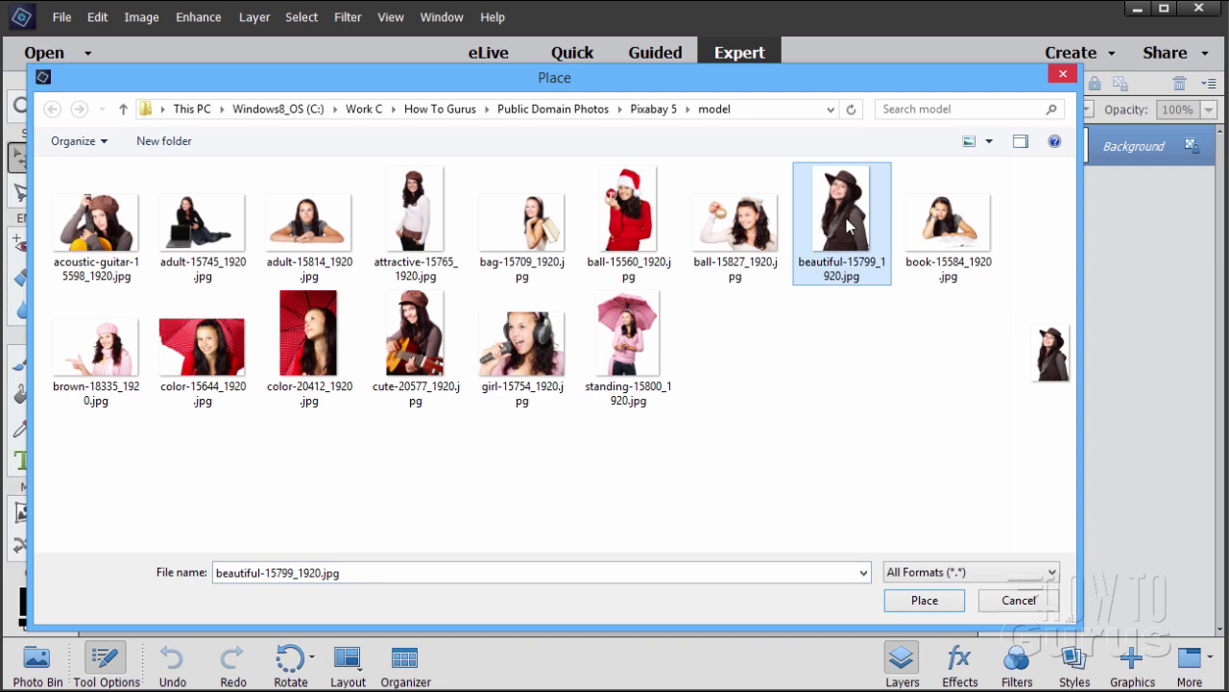
{"action": "left_click", "coordinate": [924, 601]}
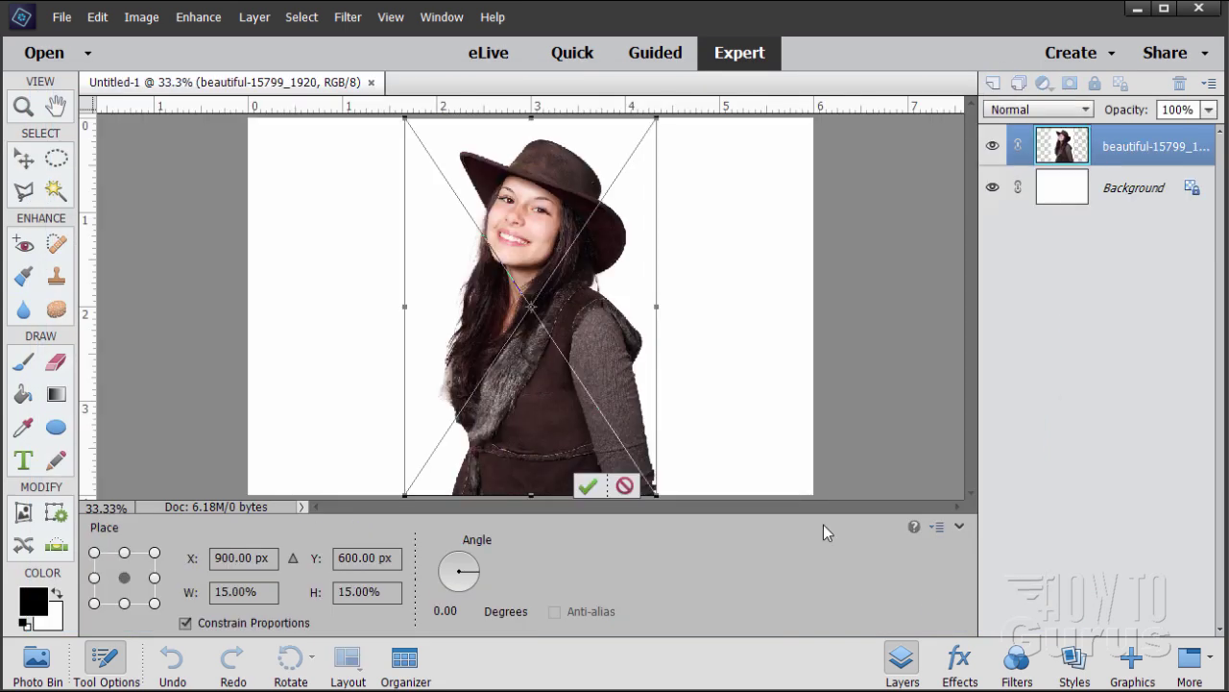
{"action": "left_click", "coordinate": [587, 487]}
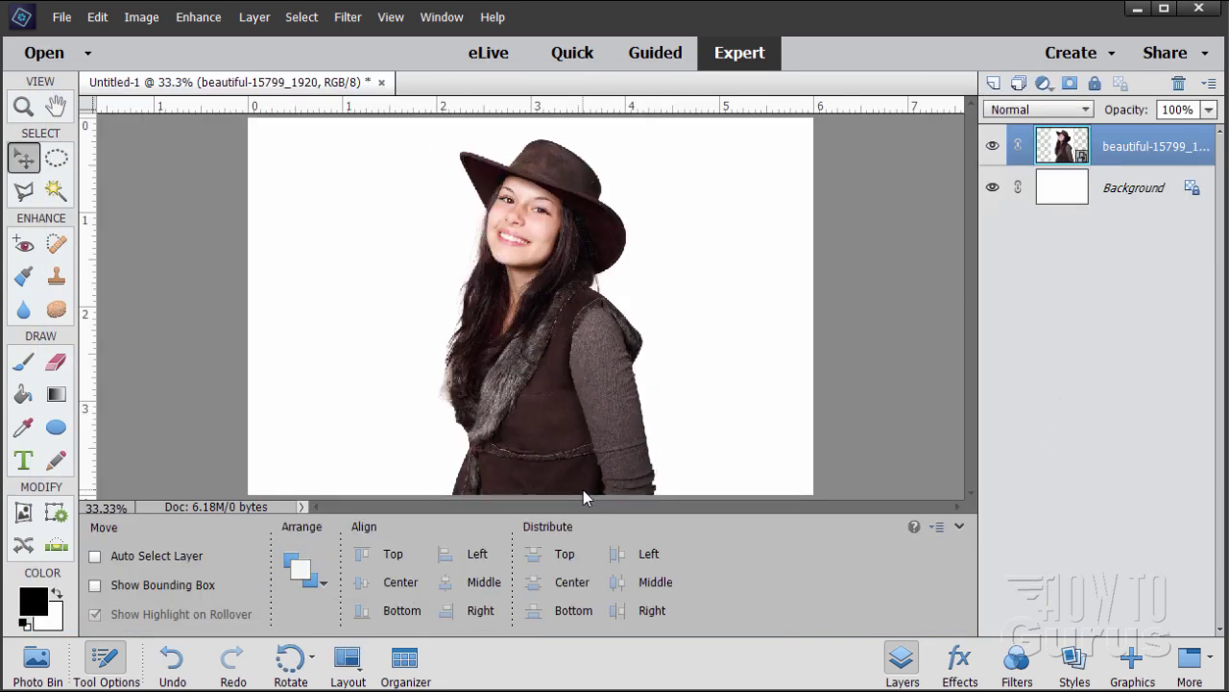
{"action": "left_click_drag", "start_coordinate": [534, 407], "coordinate": [682, 393]}
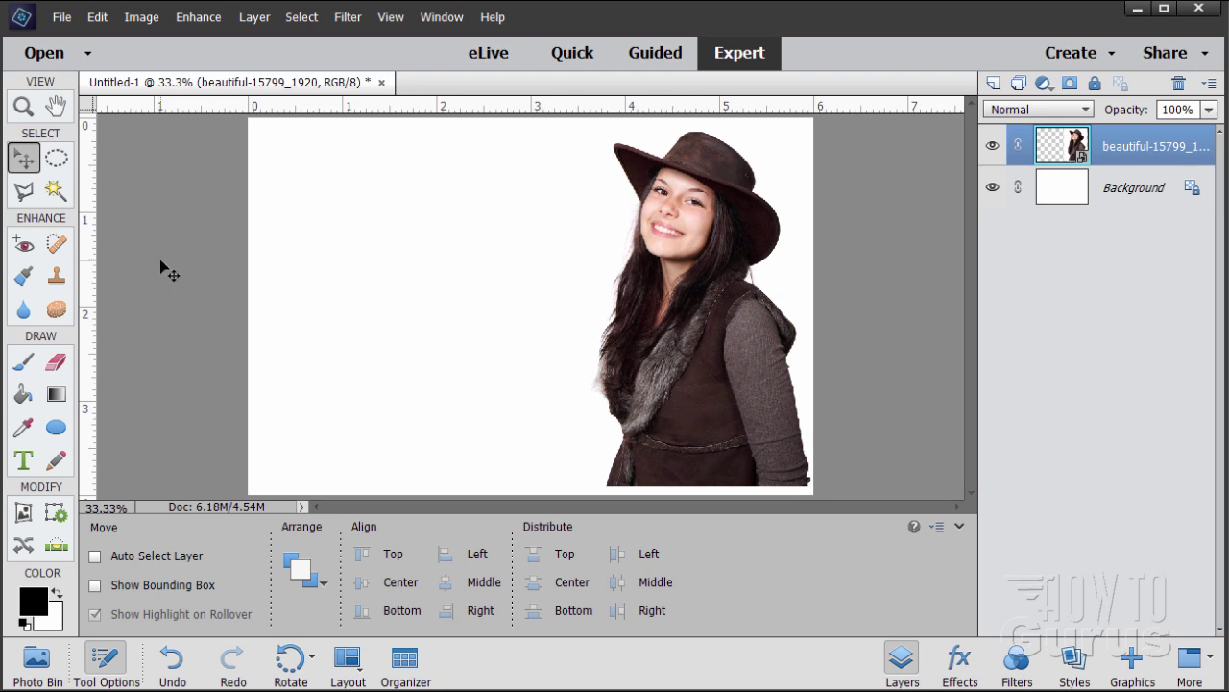
- Place acoustic-guitar-15598_1920.jpg at its default size as a new layer and hide that layer
{"action": "left_click", "coordinate": [60, 18]}
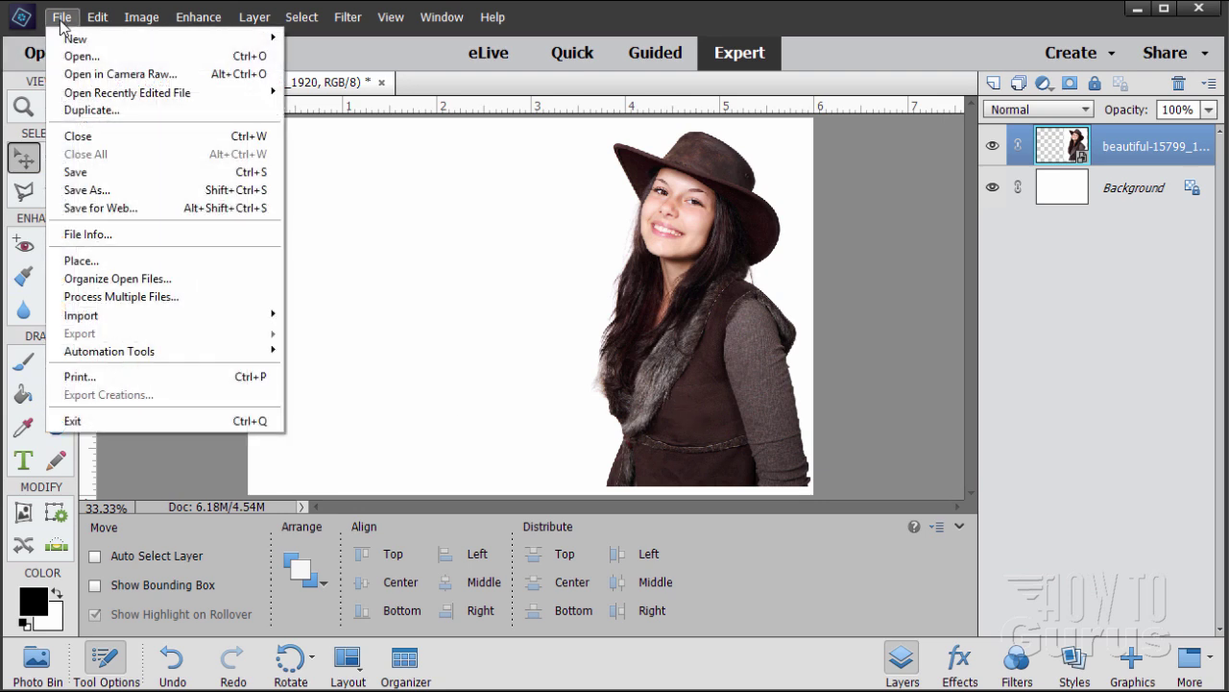
{"action": "left_click", "coordinate": [81, 260]}
{"action": "left_click", "coordinate": [96, 229]}
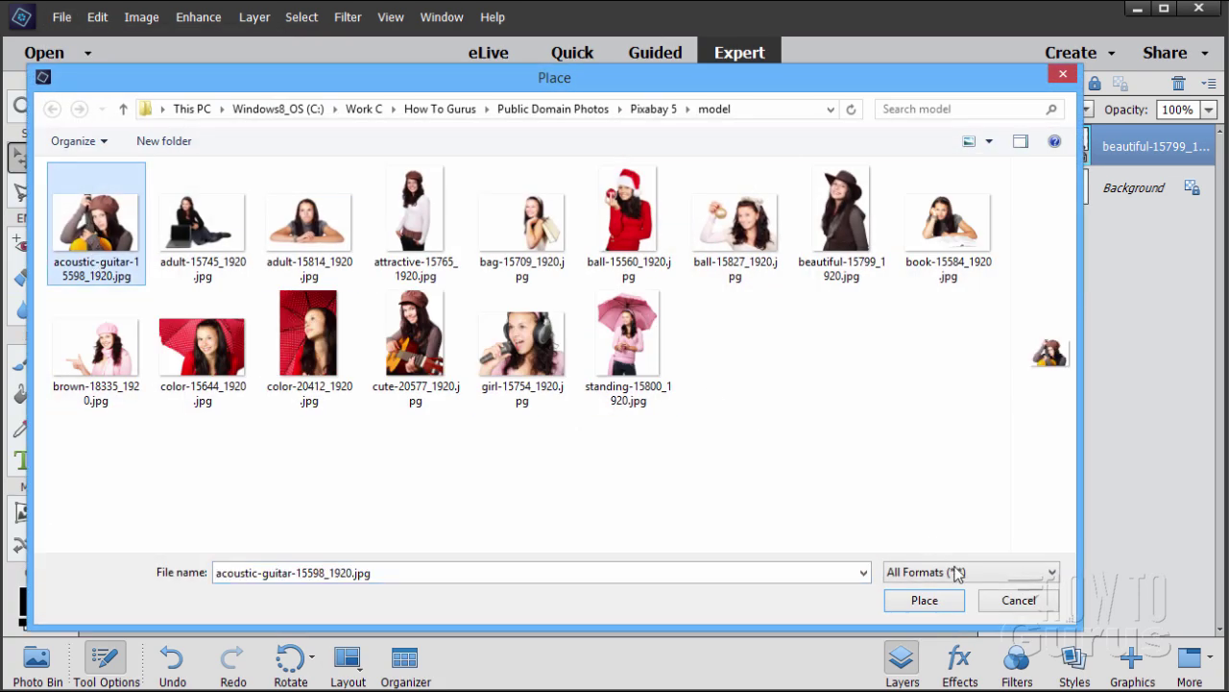
{"action": "left_click", "coordinate": [936, 600]}
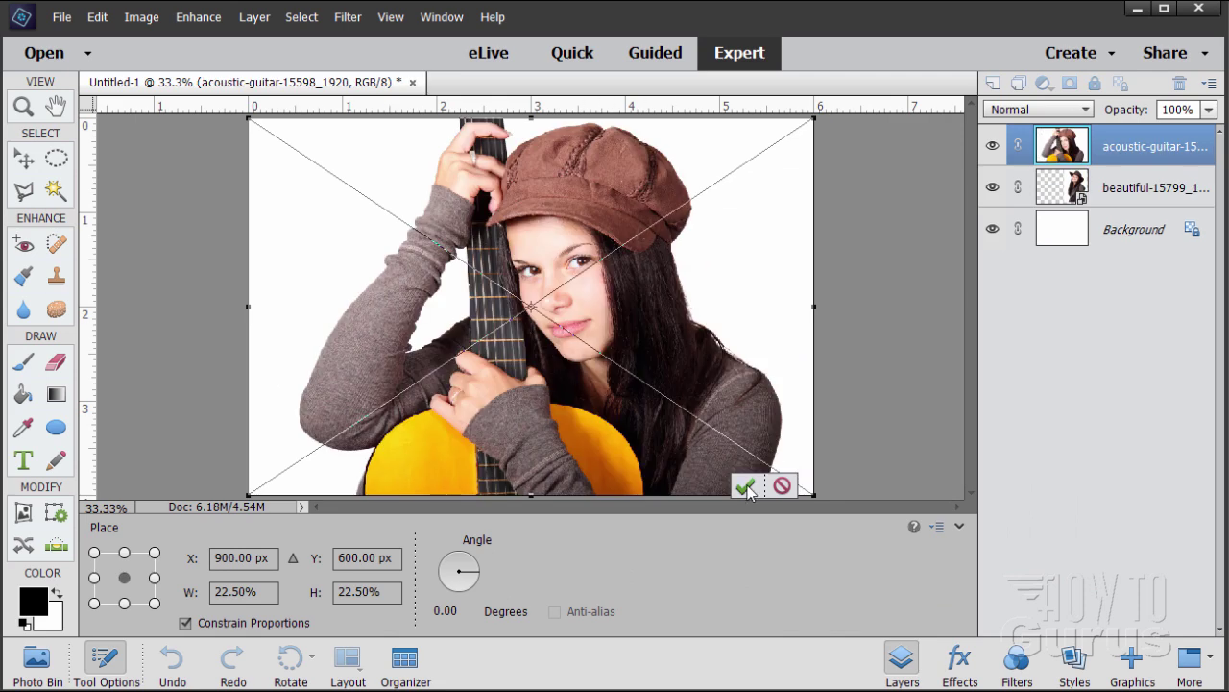
{"action": "left_click", "coordinate": [745, 487]}
{"action": "left_click", "coordinate": [992, 145]}
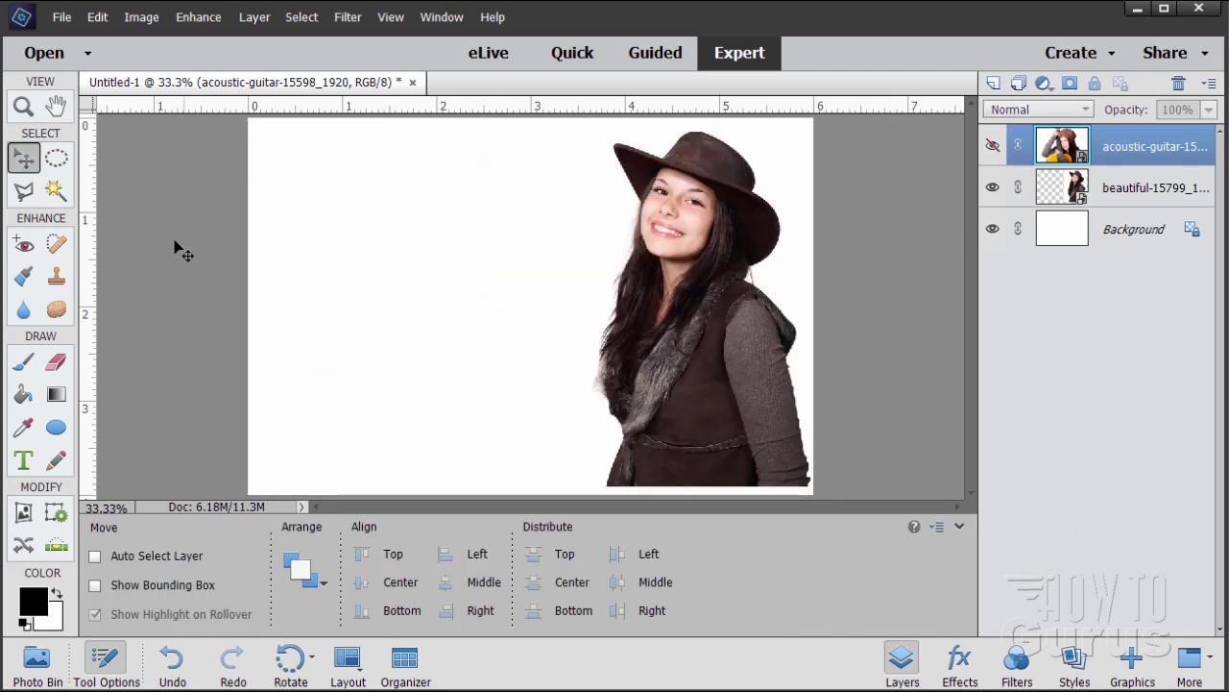
- Place ball-15827_1920.jpg at its default size above the guitar photo and hide its layer
{"action": "left_click", "coordinate": [59, 16]}
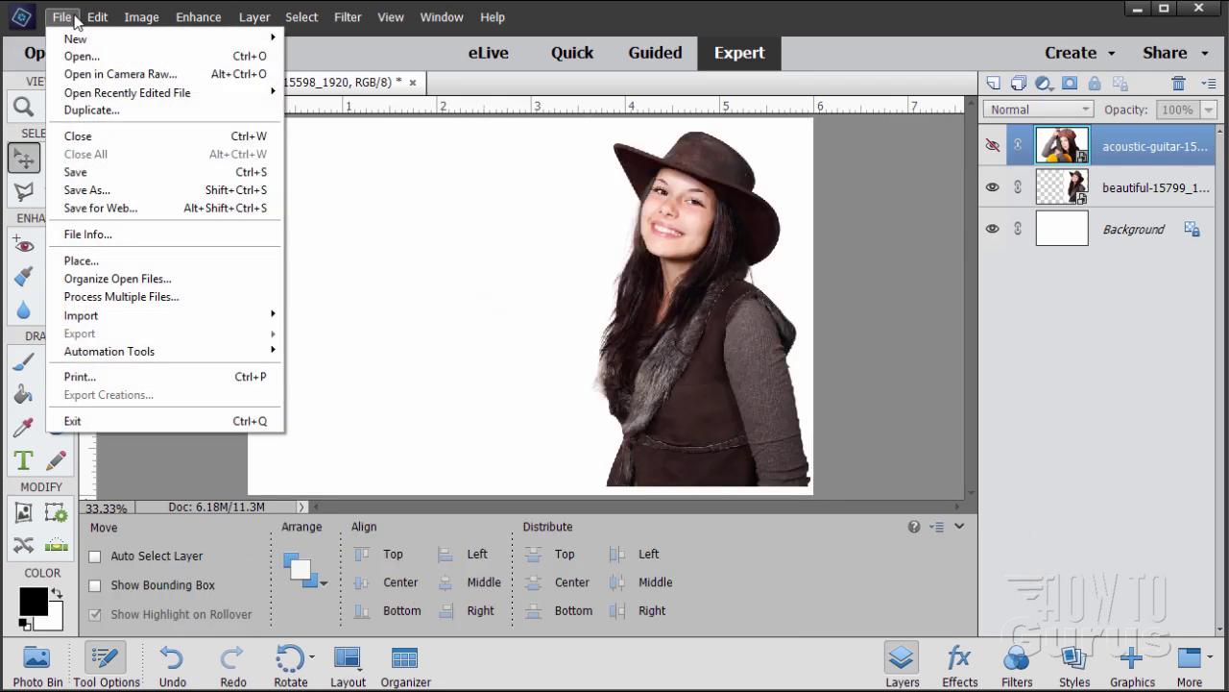
{"action": "left_click", "coordinate": [81, 263]}
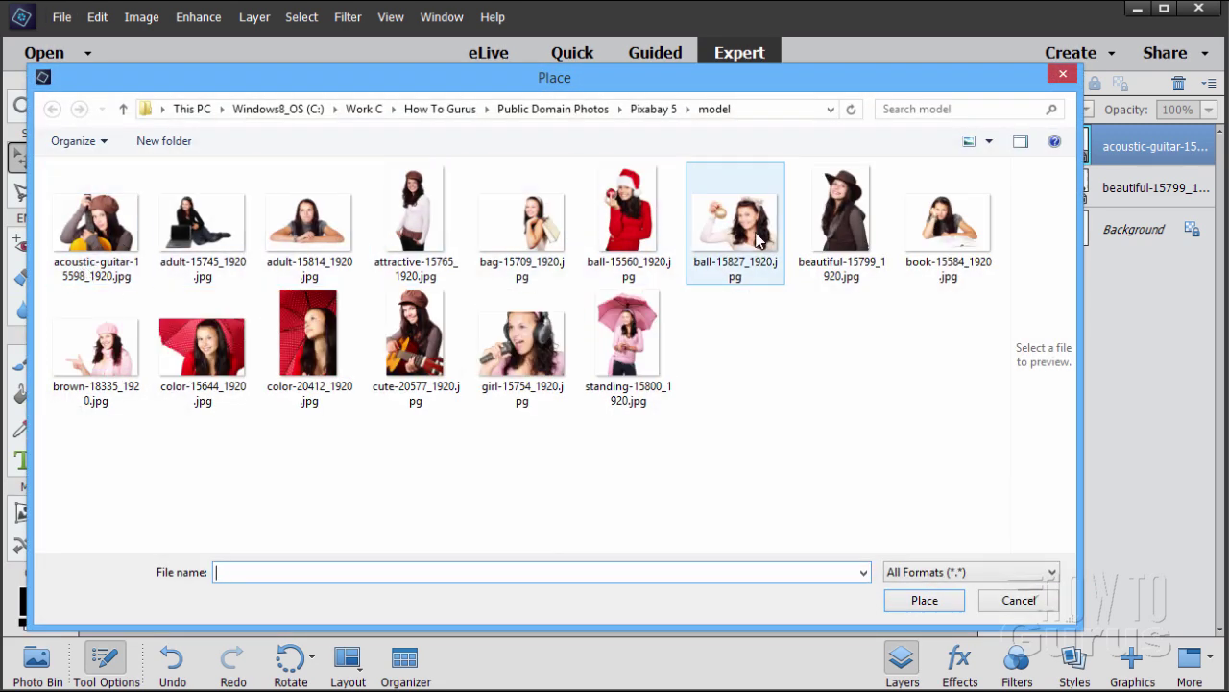
{"action": "left_click", "coordinate": [756, 238]}
{"action": "left_click", "coordinate": [928, 597]}
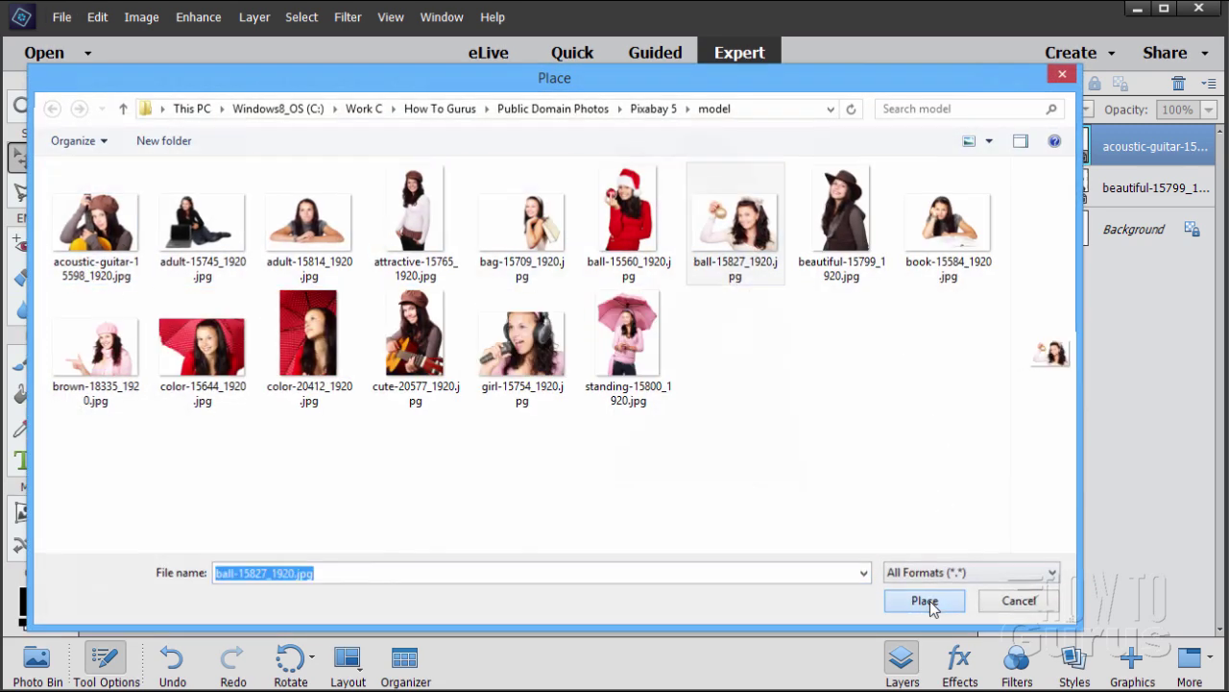
{"action": "left_click", "coordinate": [745, 487]}
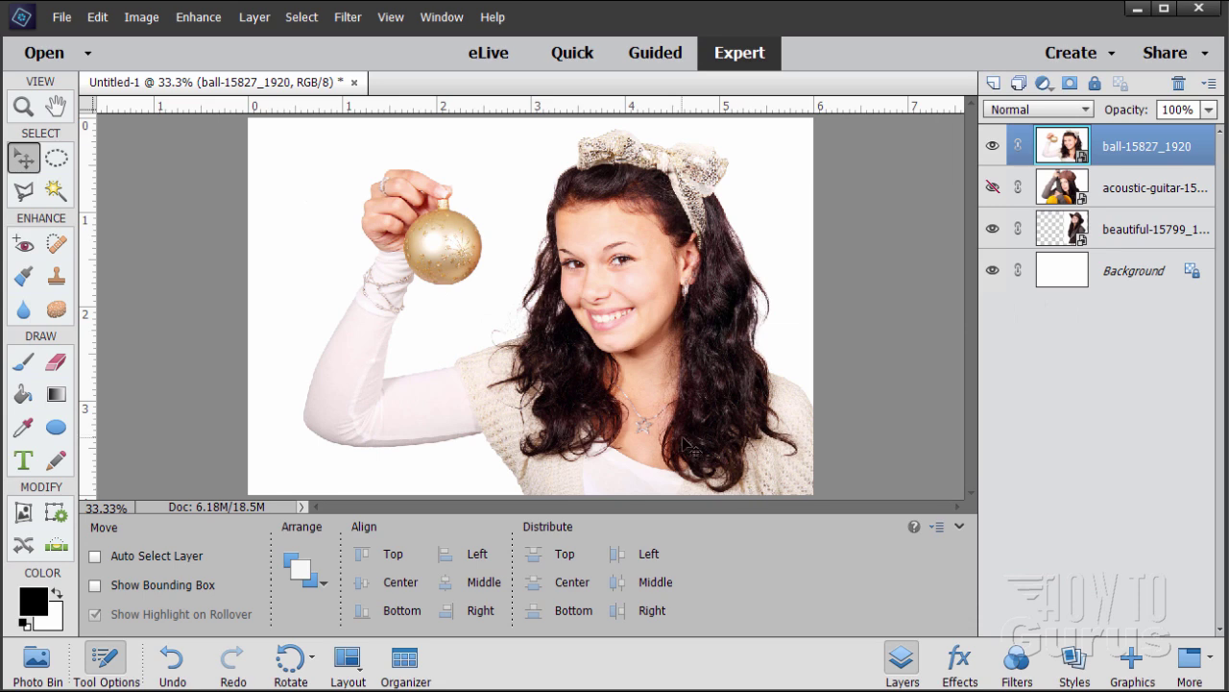
{"action": "left_click", "coordinate": [993, 146]}
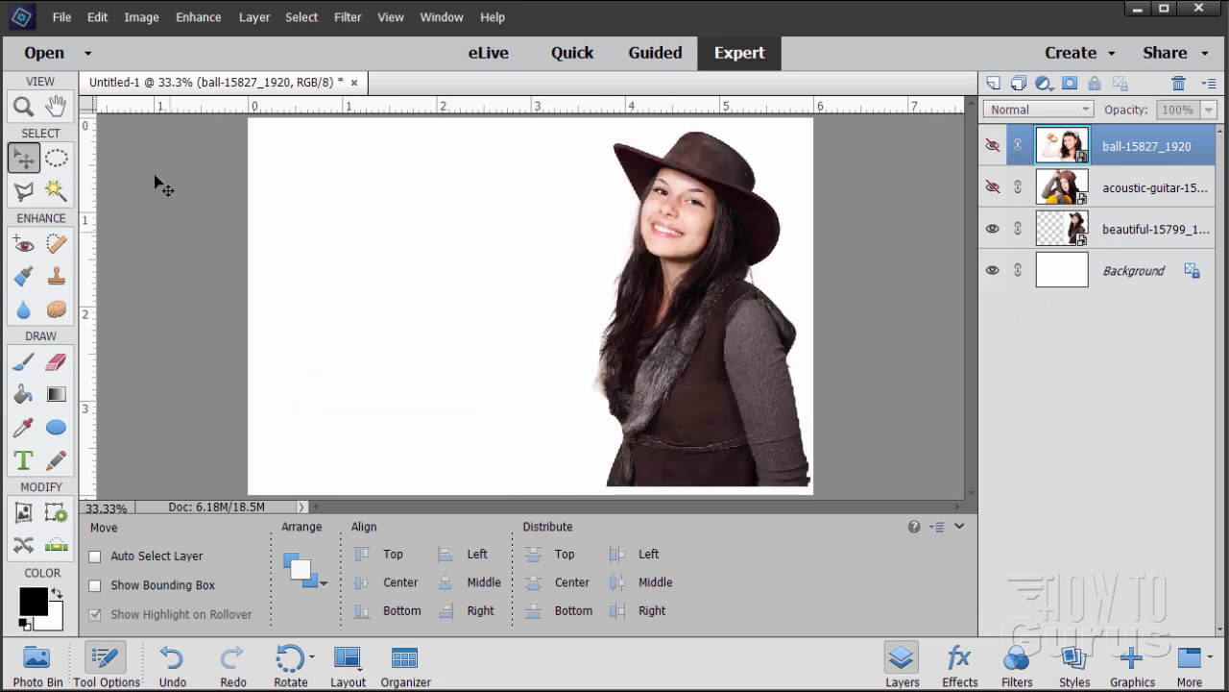
- Place book-15584_1920.jpg at its default size as the topmost layer
{"action": "left_click", "coordinate": [67, 19]}
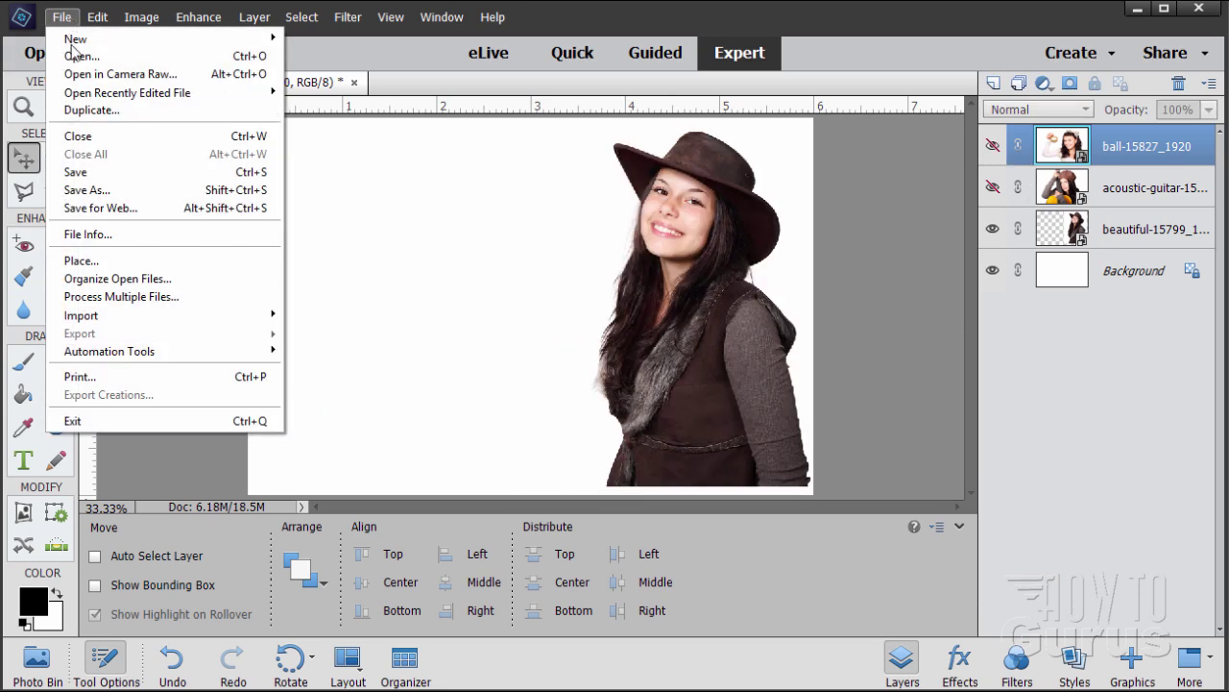
{"action": "left_click", "coordinate": [94, 260]}
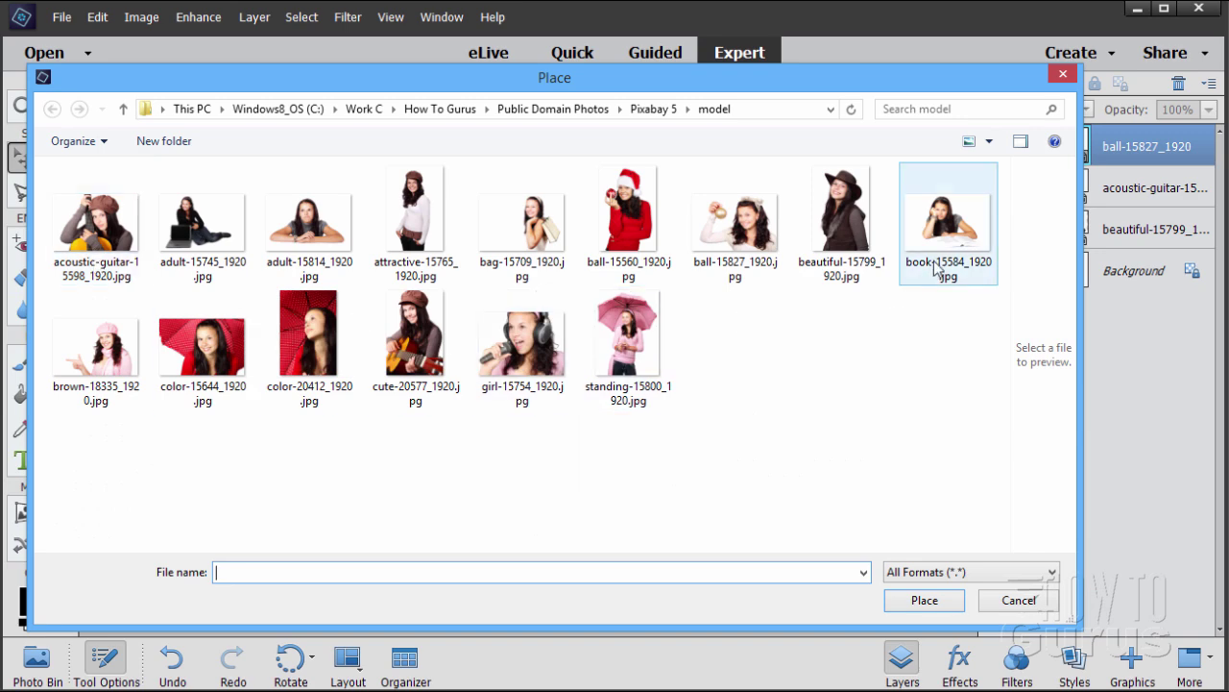
{"action": "left_click", "coordinate": [944, 225]}
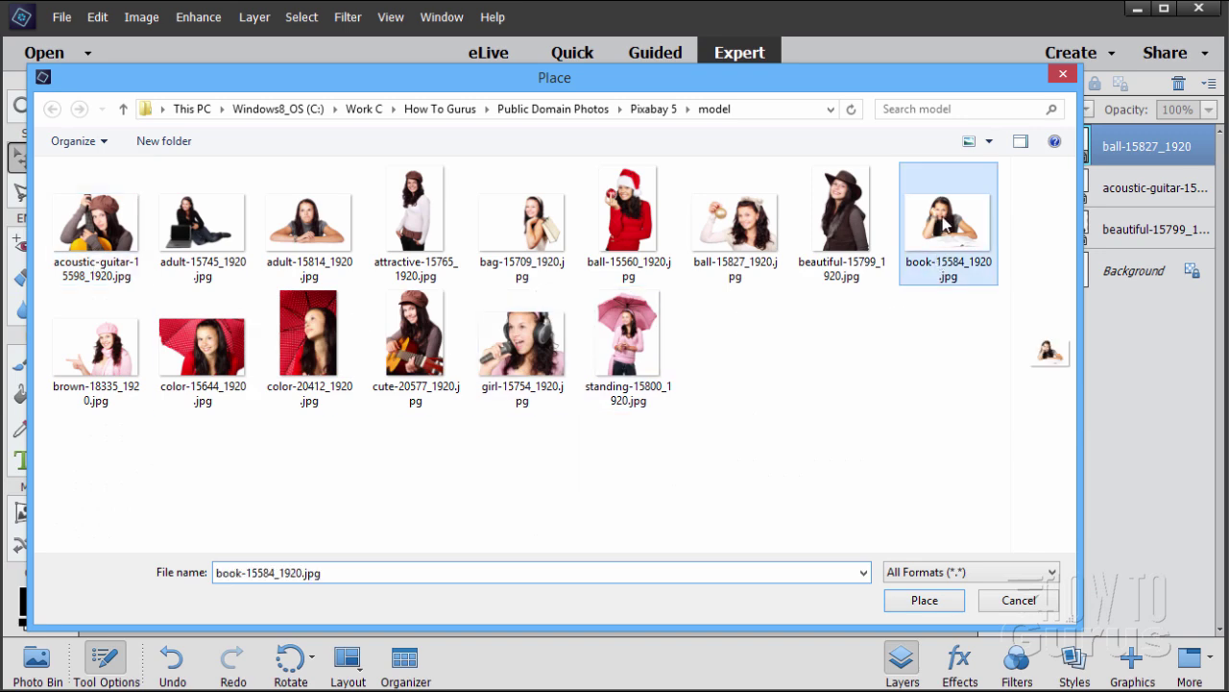
{"action": "left_click", "coordinate": [928, 599]}
{"action": "left_click", "coordinate": [741, 485]}
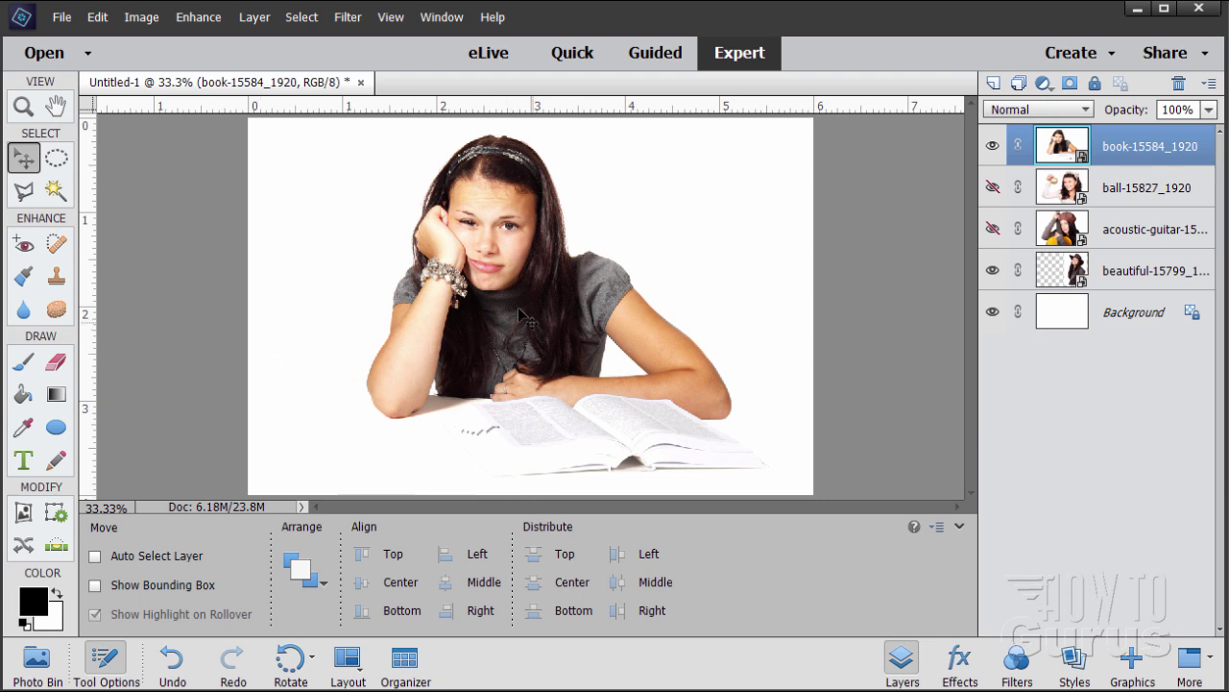
- Scale the book photo down to about 12.5% and position it in the lower-left corner of the canvas
{"action": "left_click_drag", "start_coordinate": [490, 283], "coordinate": [543, 327]}
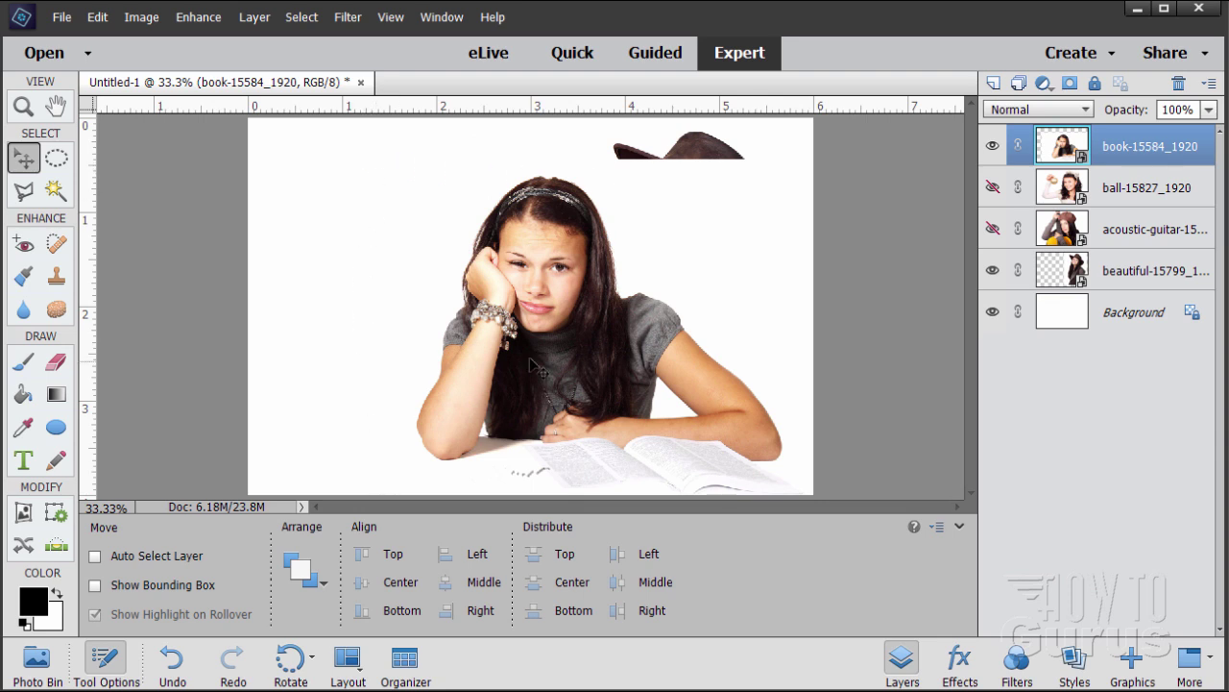
{"action": "left_click_drag", "start_coordinate": [552, 370], "coordinate": [523, 349]}
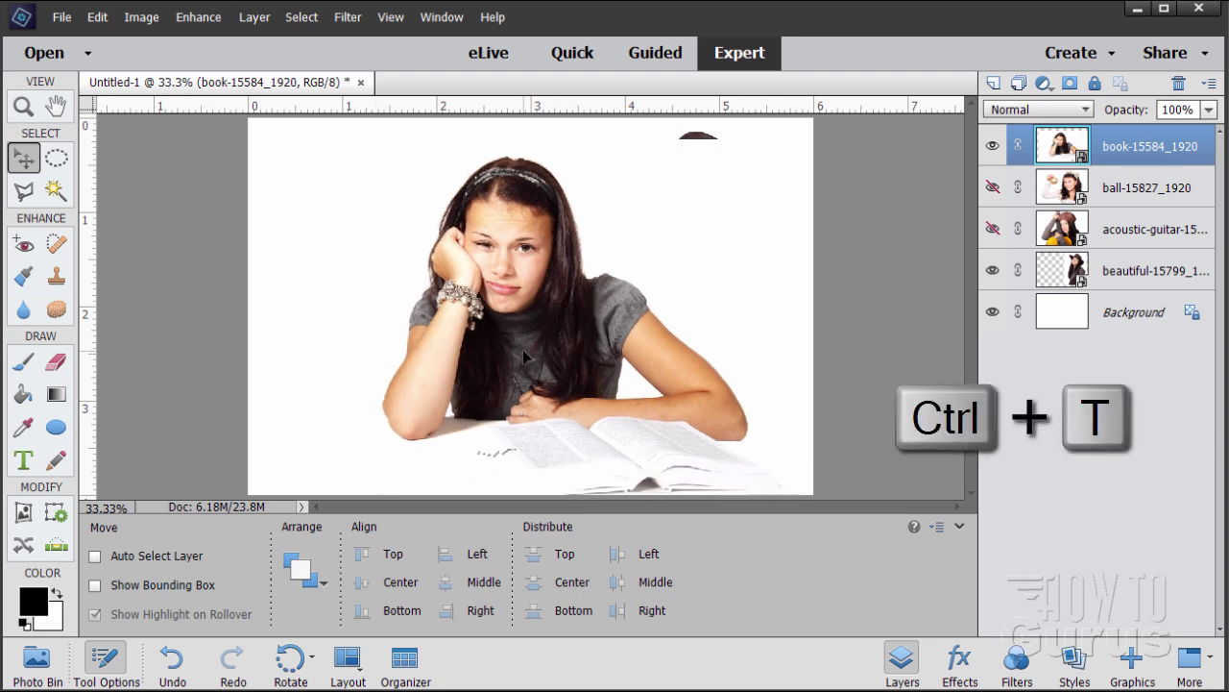
{"action": "key", "text": "ctrl+t"}
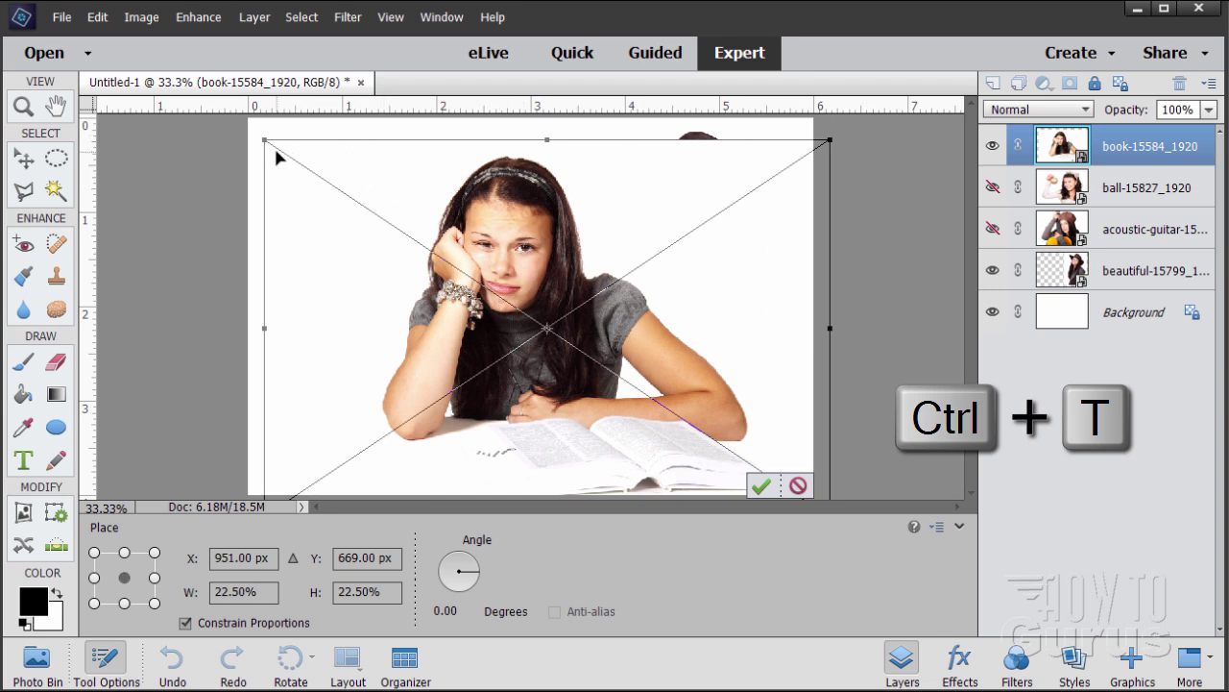
{"action": "left_click_drag", "start_coordinate": [267, 142], "coordinate": [517, 308]}
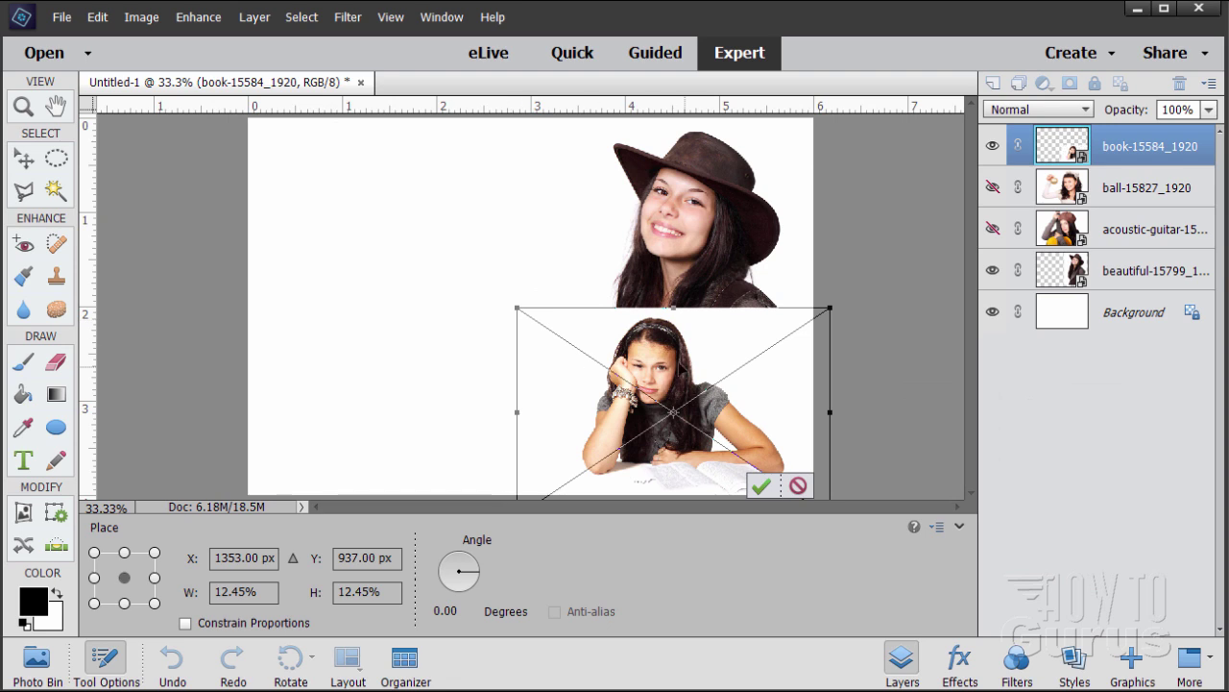
{"action": "left_click_drag", "start_coordinate": [680, 367], "coordinate": [393, 354]}
{"action": "mouse_move", "coordinate": [543, 296]}
{"action": "left_mouse_down"}
{"action": "mouse_move", "coordinate": [549, 253]}
{"action": "mouse_move", "coordinate": [545, 291]}
{"action": "left_mouse_up"}
{"action": "left_click_drag", "start_coordinate": [434, 397], "coordinate": [431, 401]}
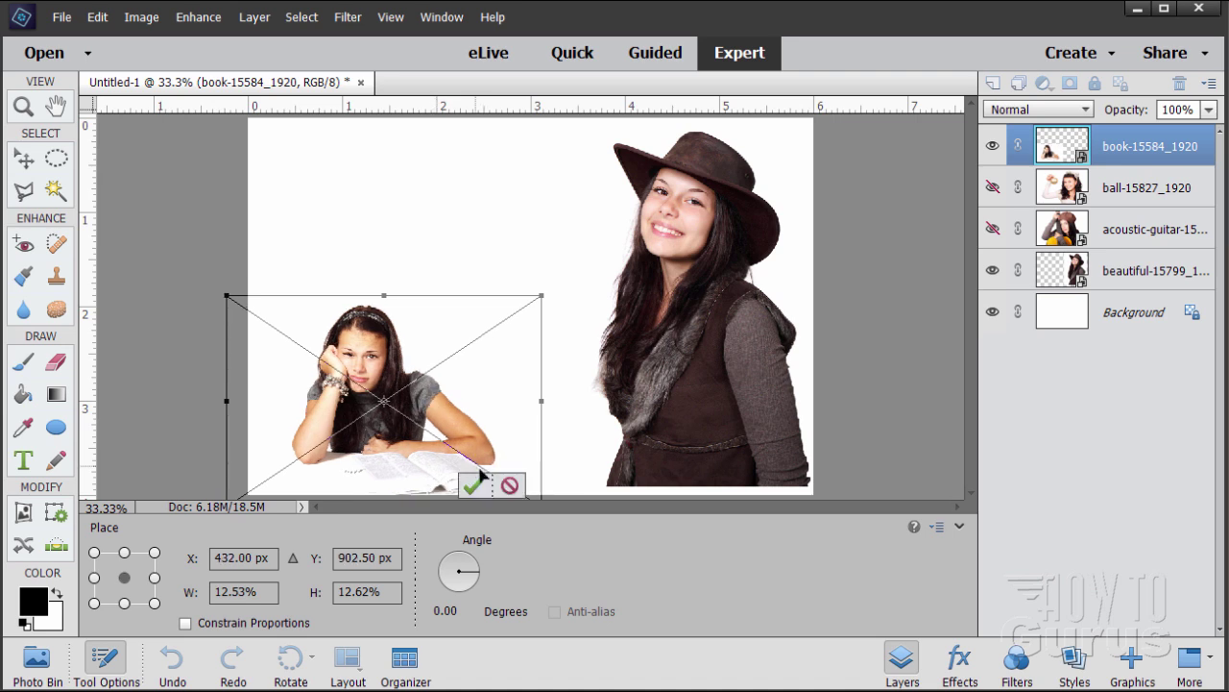
{"action": "left_click", "coordinate": [471, 491]}
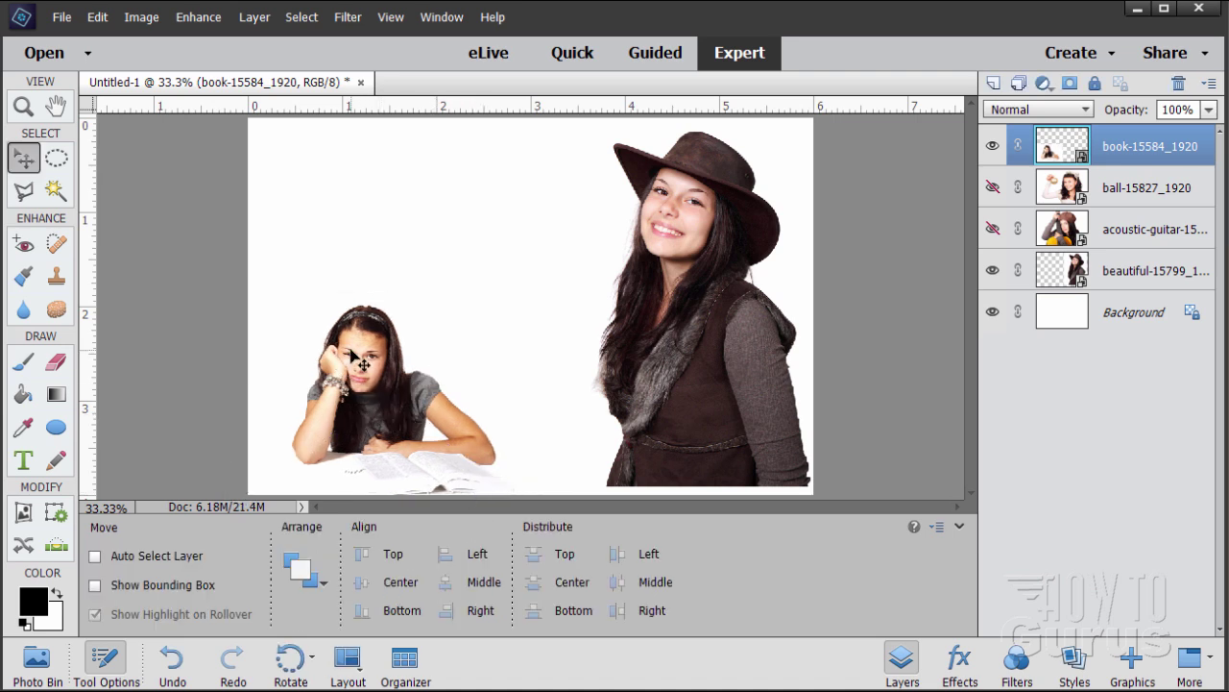
- Show the ball photo's layer, scale it down to about 12%, and position it in the upper-left corner of the canvas
{"action": "left_click", "coordinate": [993, 188]}
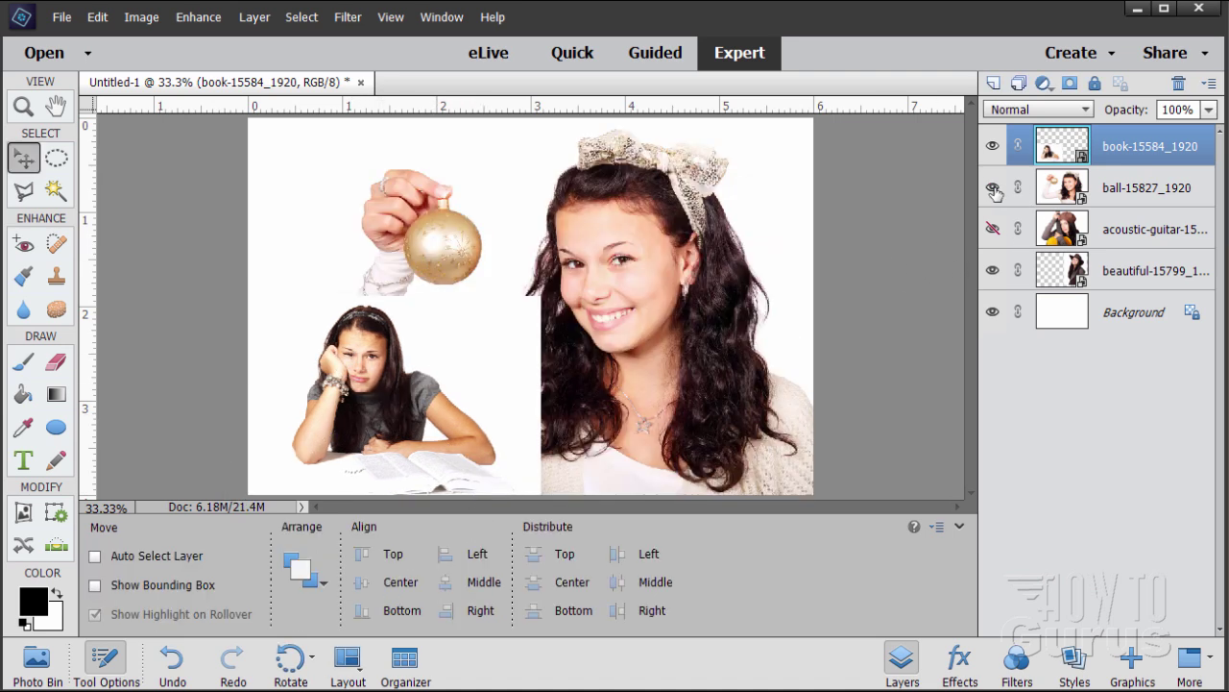
{"action": "left_click", "coordinate": [1070, 192]}
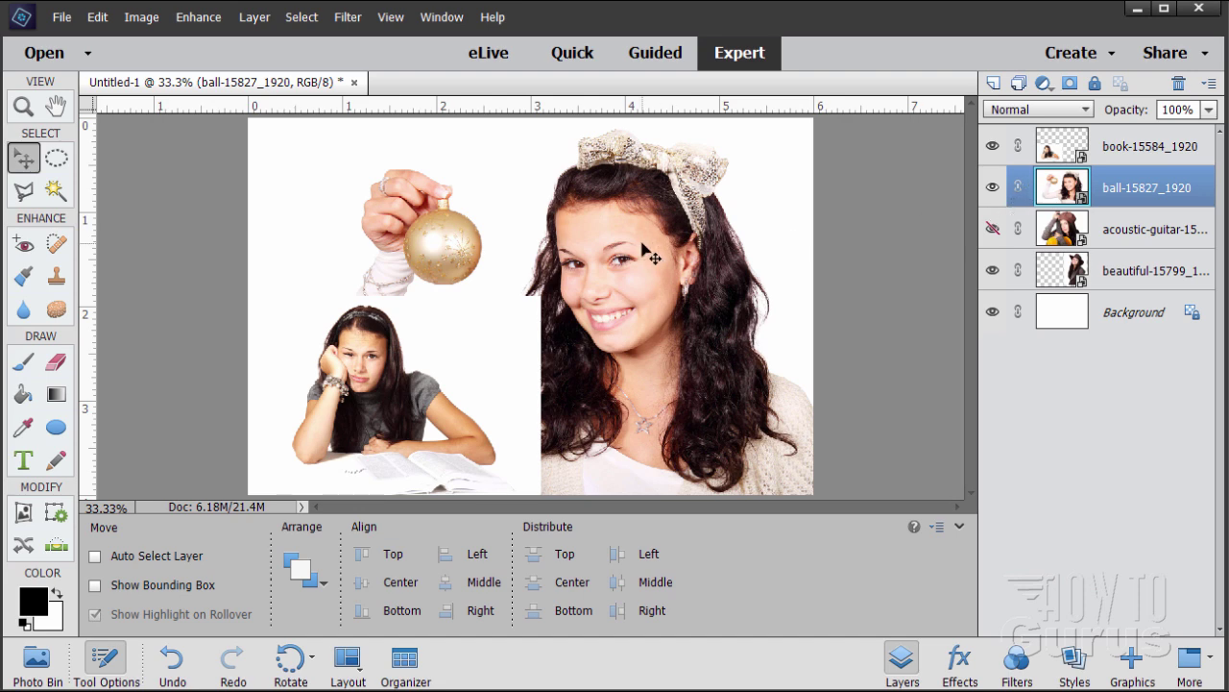
{"action": "key", "text": "ctrl+t"}
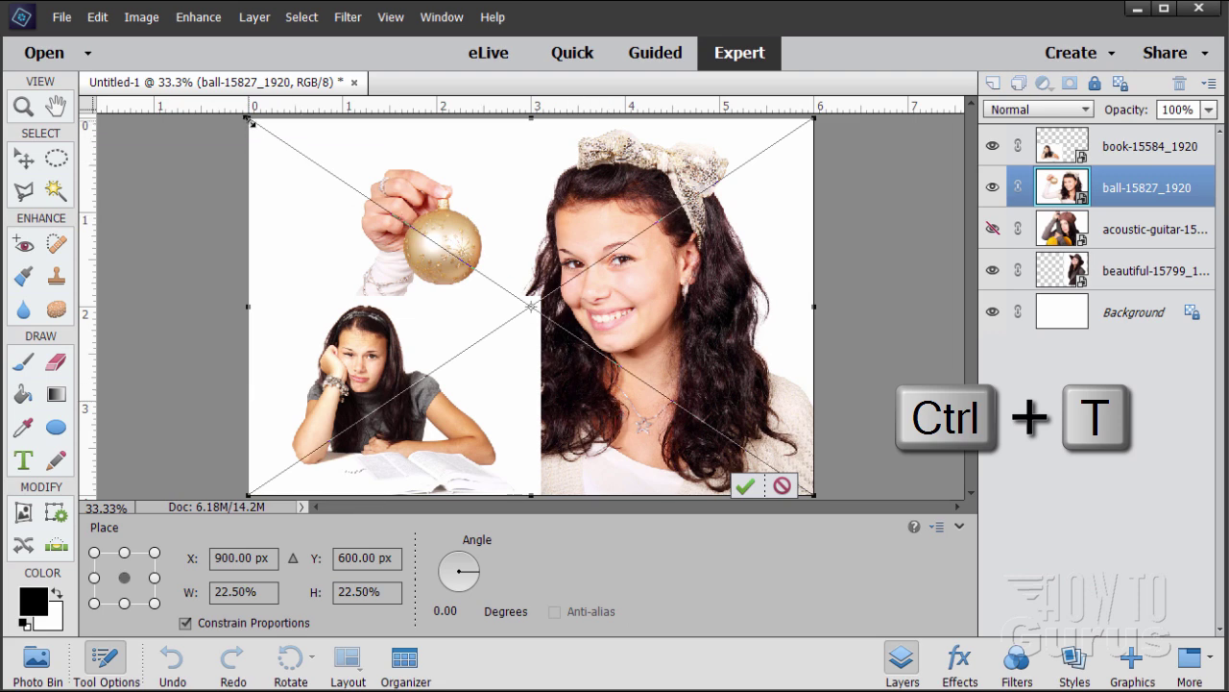
{"action": "left_click_drag", "start_coordinate": [247, 119], "coordinate": [514, 295]}
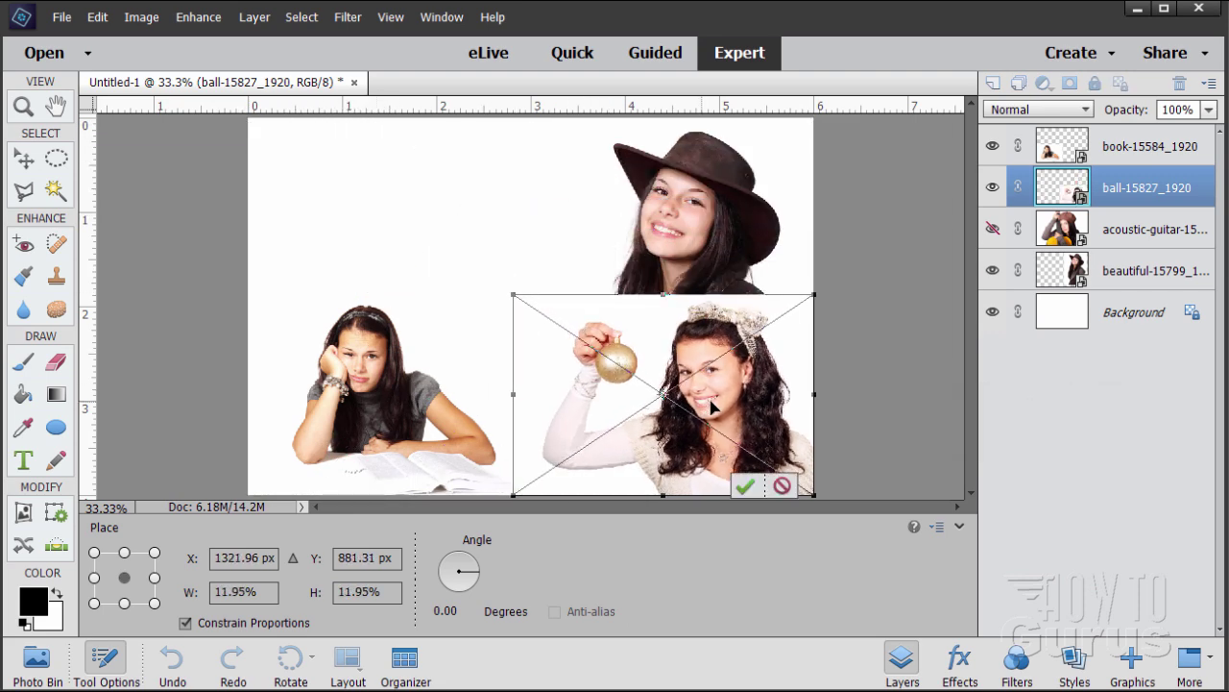
{"action": "left_click_drag", "start_coordinate": [712, 408], "coordinate": [438, 231]}
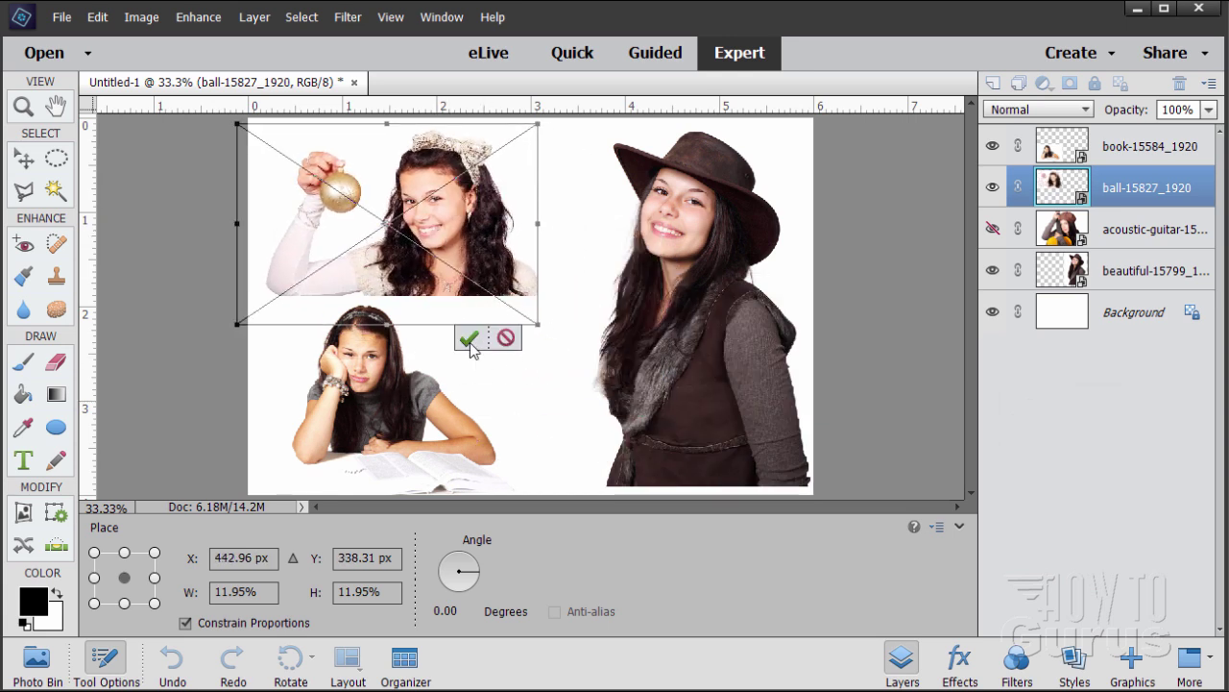
{"action": "left_click", "coordinate": [470, 335]}
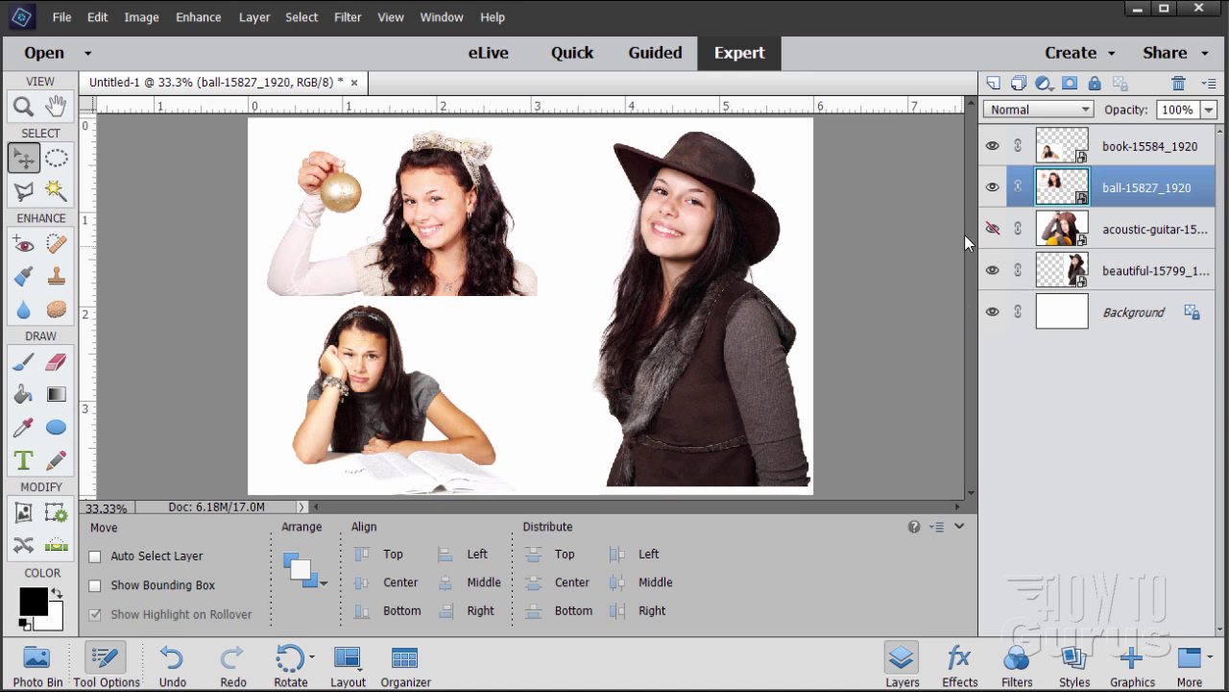
- Show the acoustic guitar photo's layer, scale it down to about 10.6%, and position it near the middle of the canvas
{"action": "left_click", "coordinate": [993, 231]}
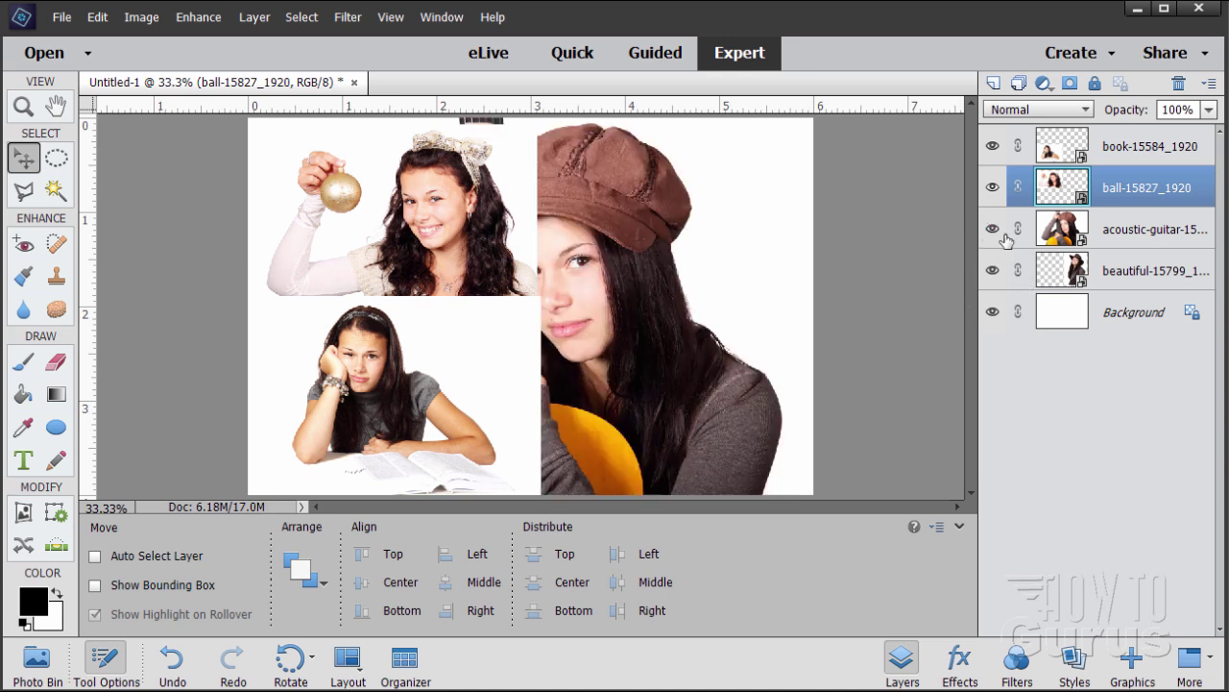
{"action": "left_click", "coordinate": [1084, 240]}
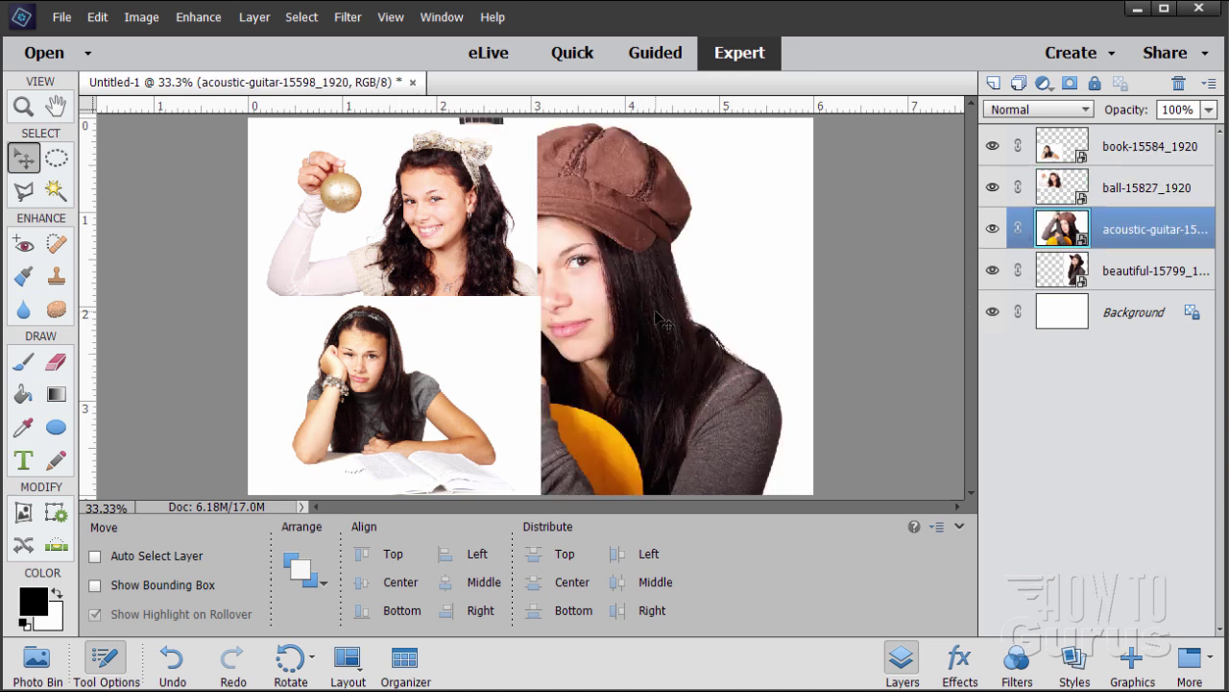
{"action": "key", "text": "ctrl+t"}
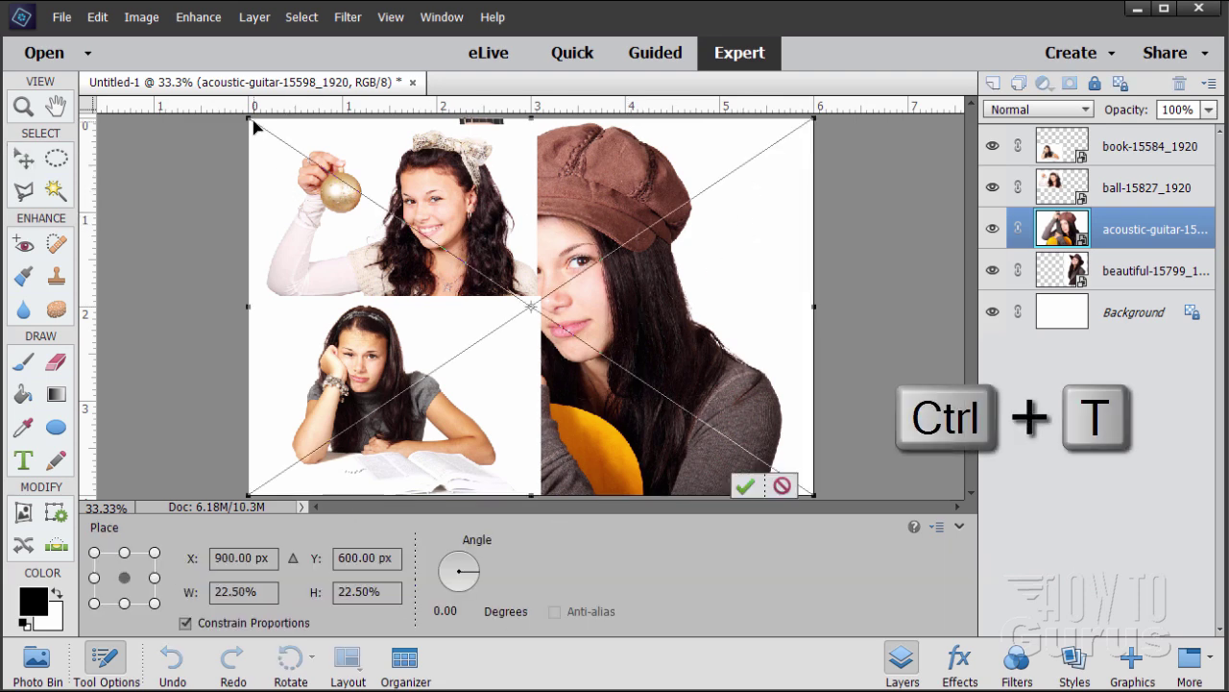
{"action": "left_click_drag", "start_coordinate": [252, 122], "coordinate": [565, 327]}
{"action": "left_click_drag", "start_coordinate": [712, 428], "coordinate": [526, 356]}
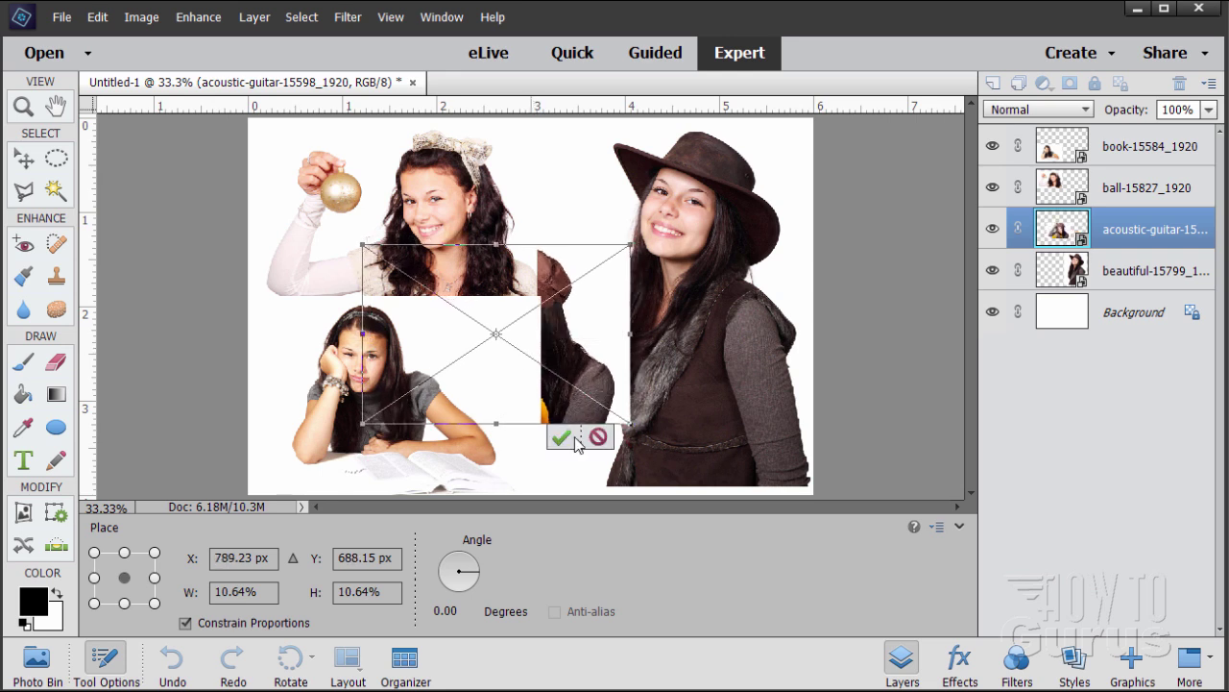
{"action": "left_click", "coordinate": [560, 434]}
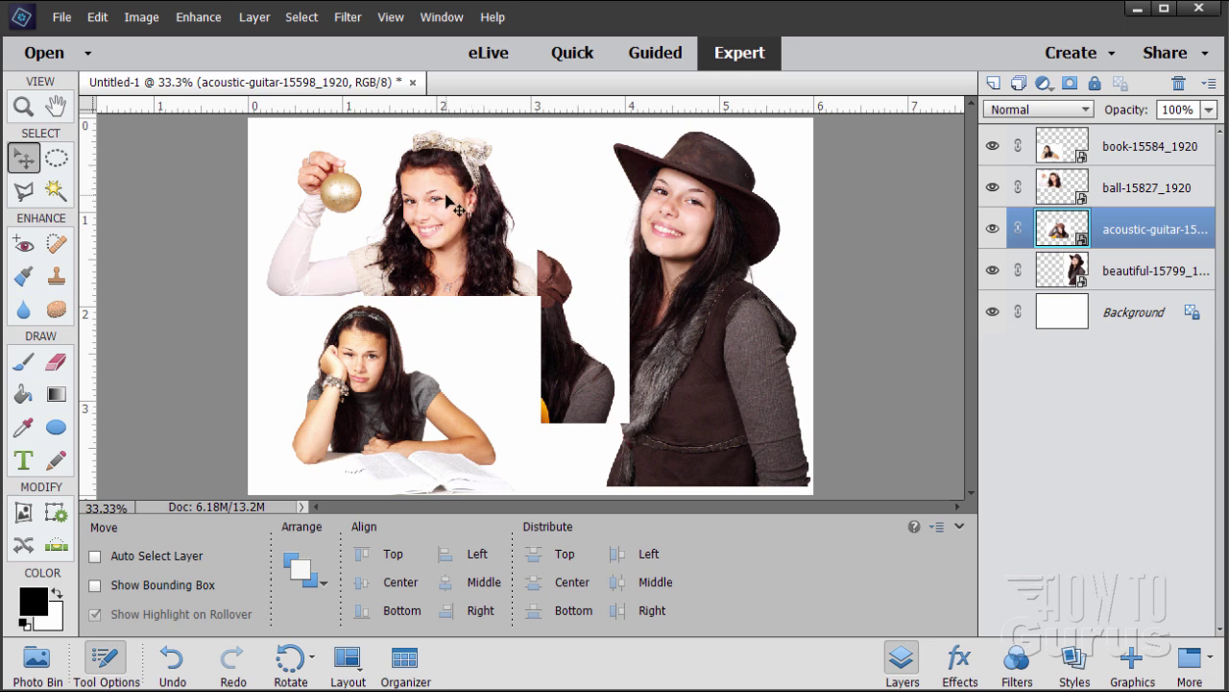
- Reorder the photo layers from top to bottom as beautiful, book, acoustic guitar and ball, all above the Background
{"action": "left_click", "coordinate": [1066, 188]}
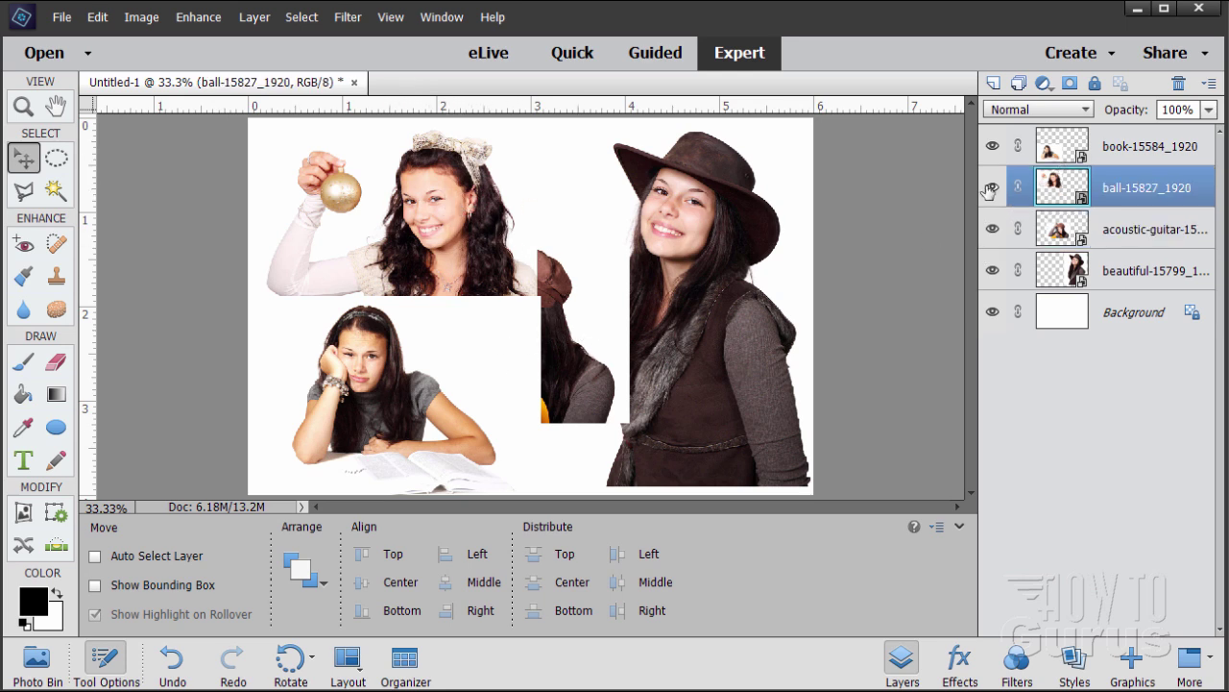
{"action": "left_click_drag", "start_coordinate": [1135, 191], "coordinate": [1130, 288]}
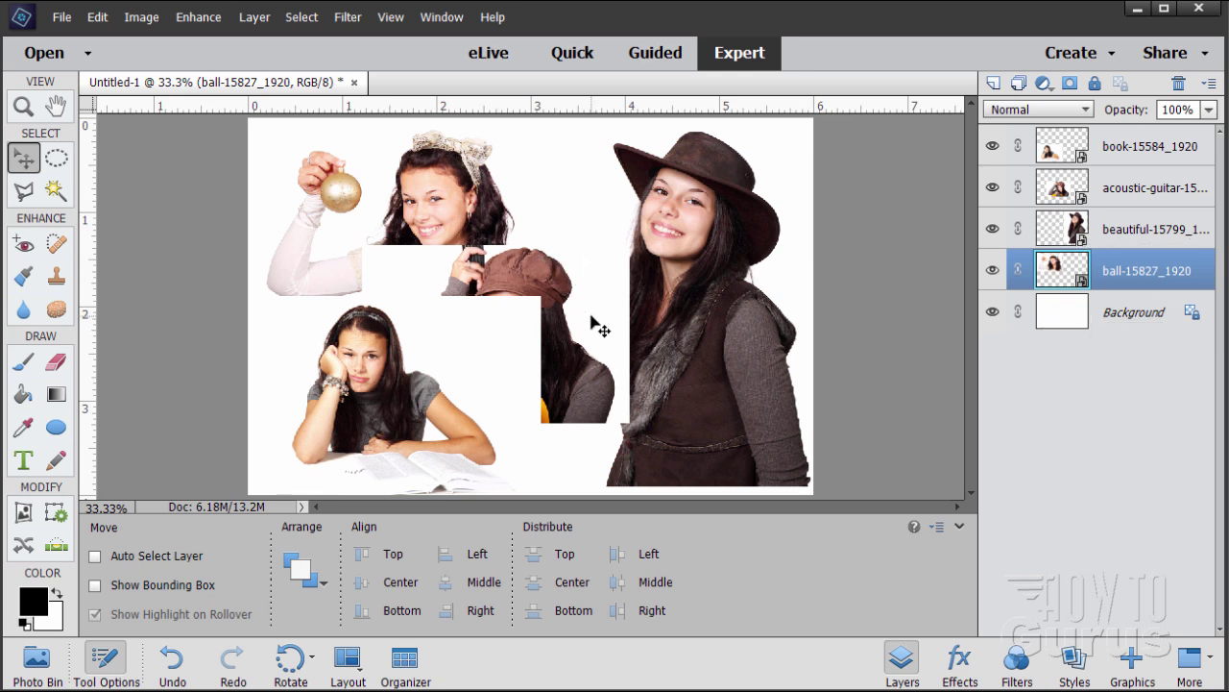
{"action": "left_click", "coordinate": [1033, 200]}
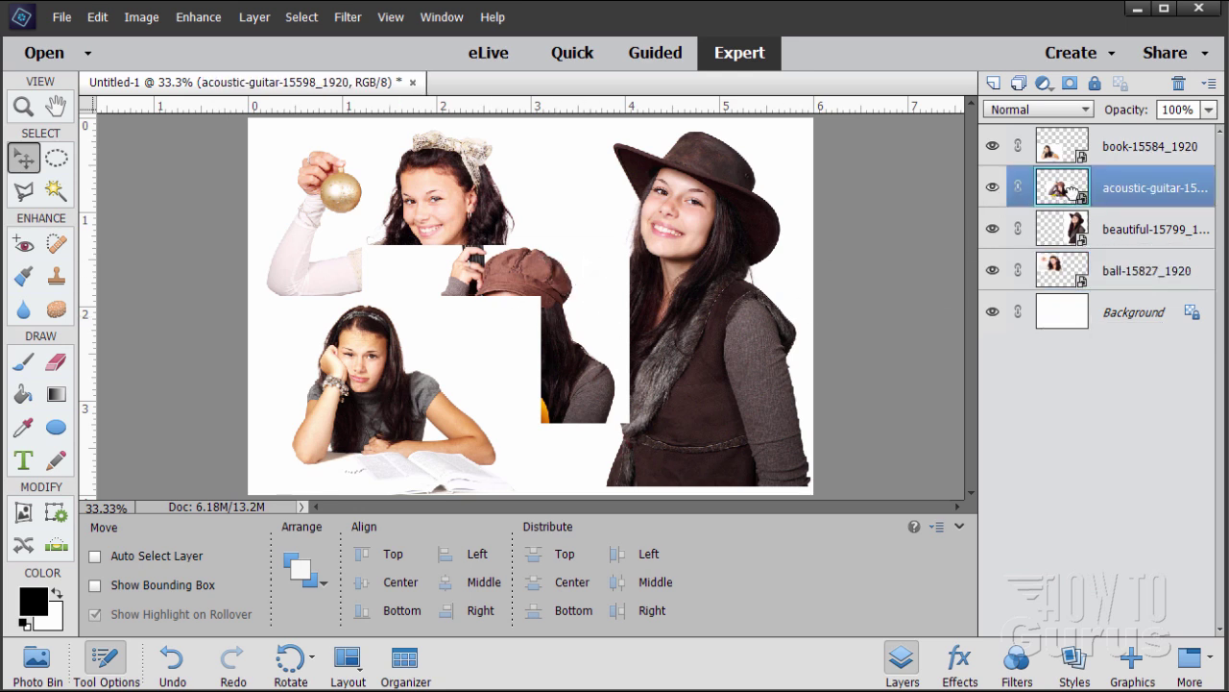
{"action": "left_click_drag", "start_coordinate": [1069, 189], "coordinate": [1055, 251]}
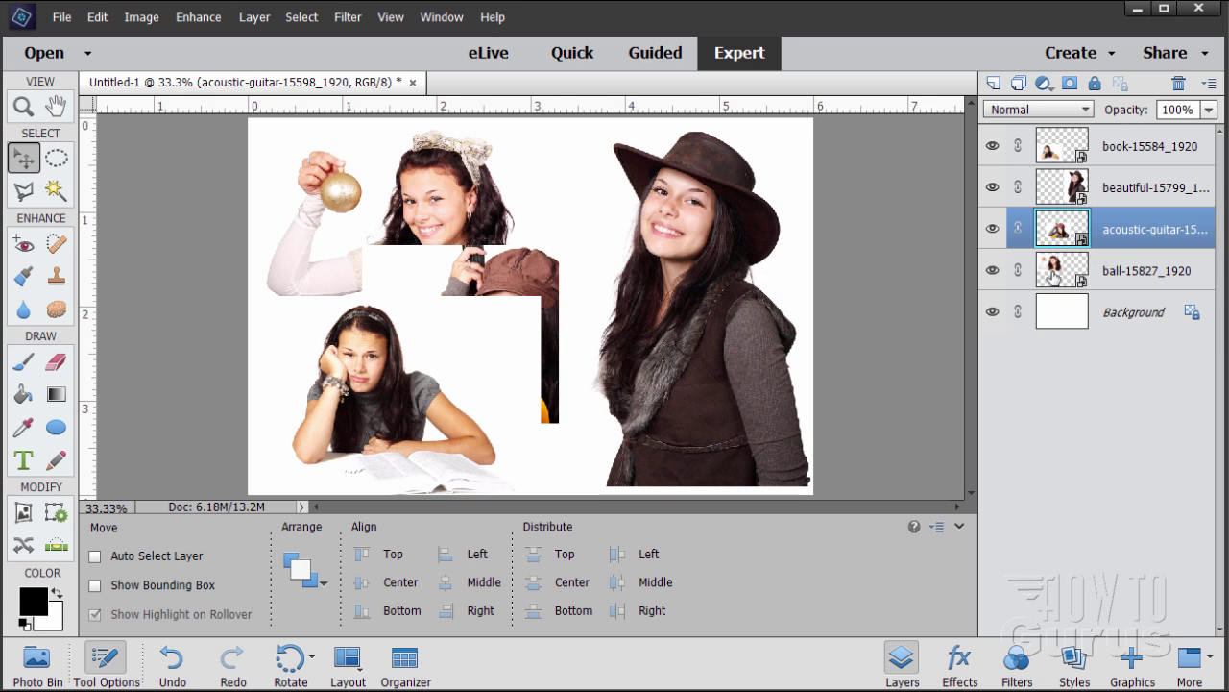
{"action": "left_click", "coordinate": [1074, 154]}
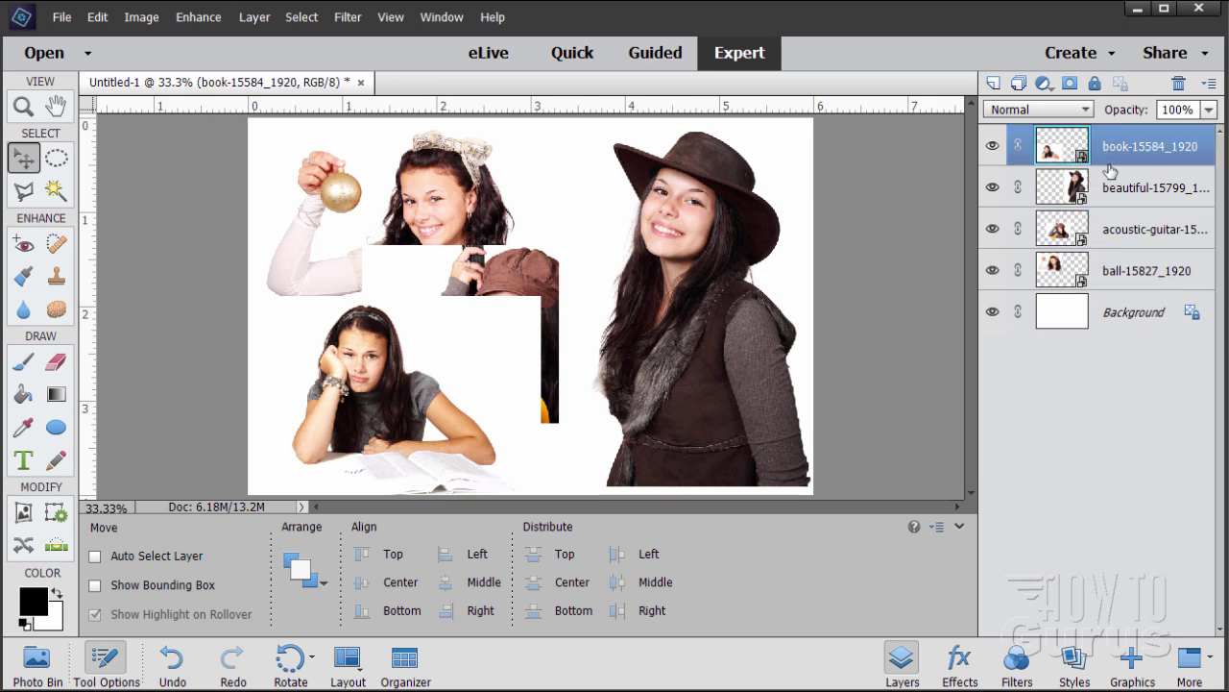
{"action": "left_click_drag", "start_coordinate": [1063, 149], "coordinate": [1054, 204]}
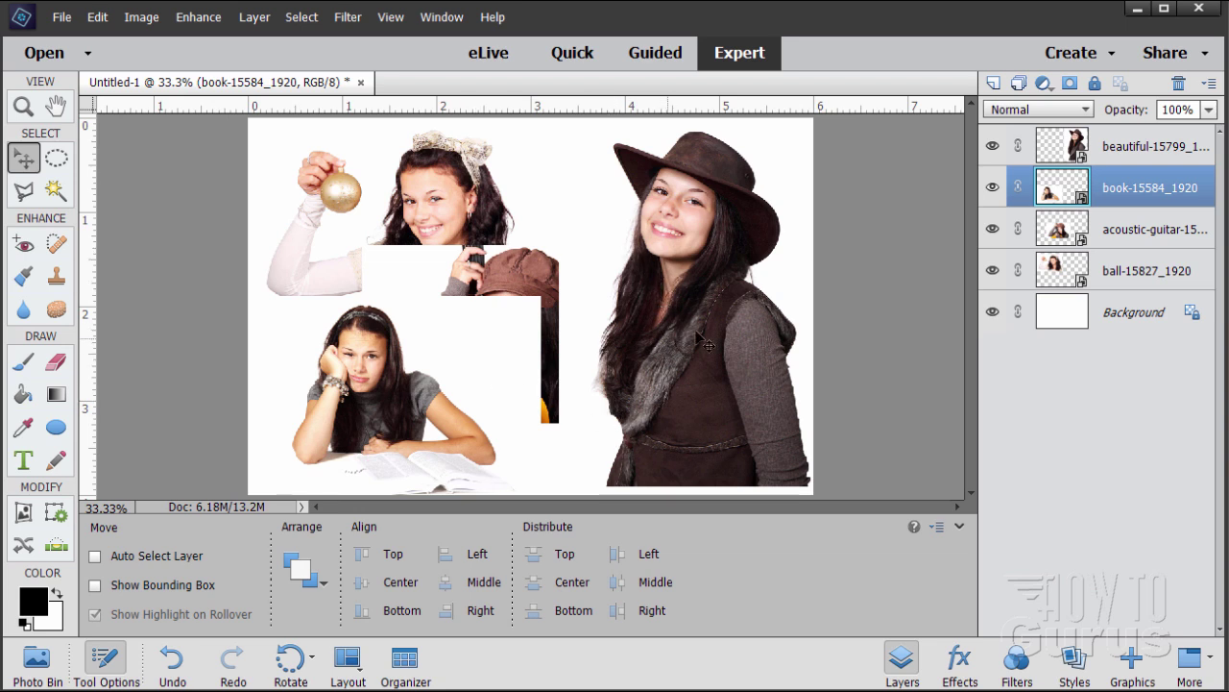
- Mask out the white background of the beautiful-15799_1920 photo using an inverted Magic Wand selection and a layer mask
{"action": "left_click", "coordinate": [1071, 152]}
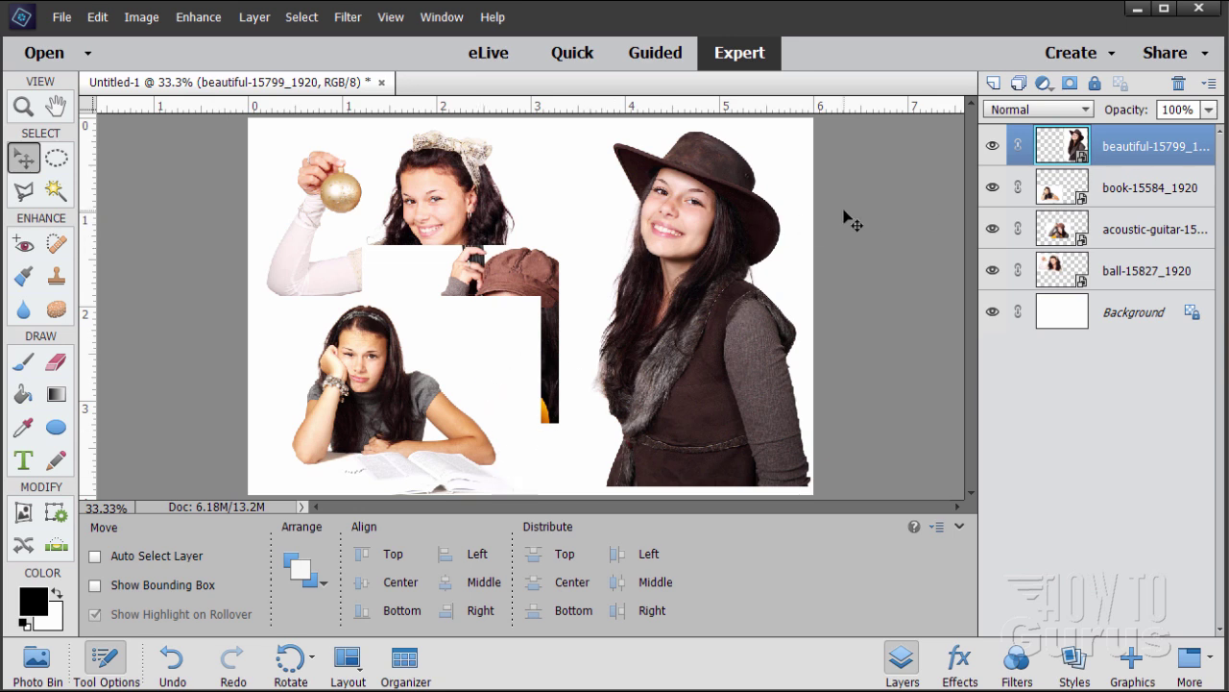
{"action": "left_click", "coordinate": [57, 193]}
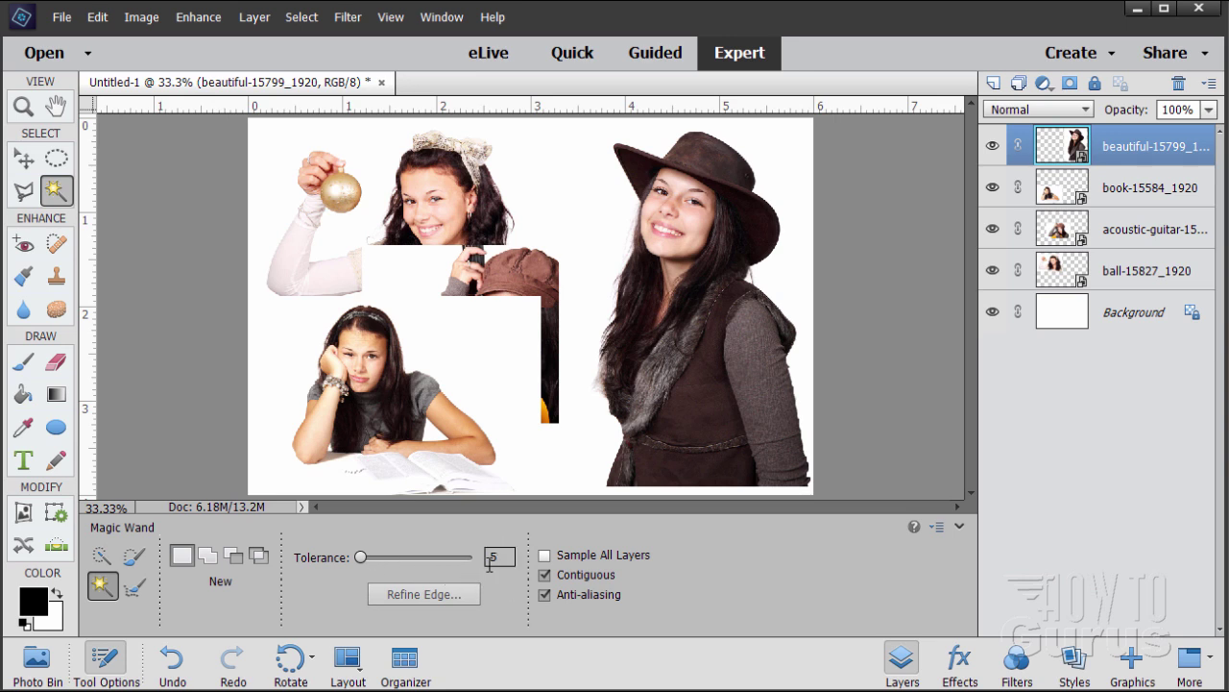
{"action": "left_click", "coordinate": [611, 471]}
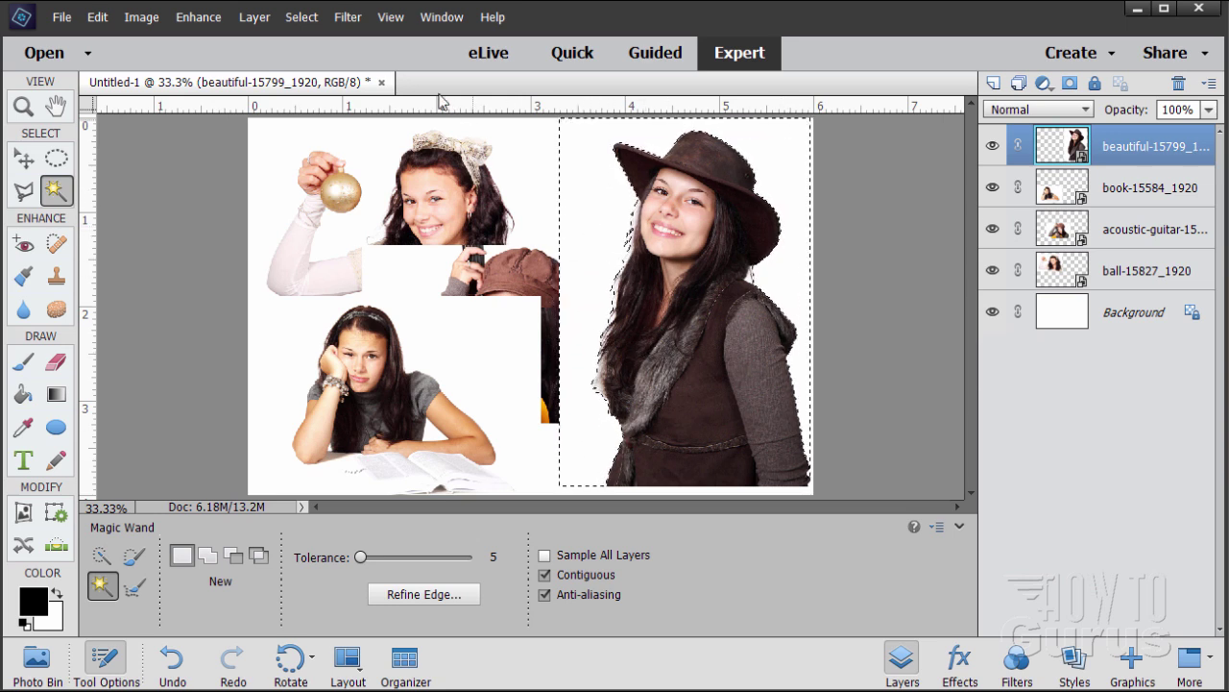
{"action": "left_click", "coordinate": [302, 18]}
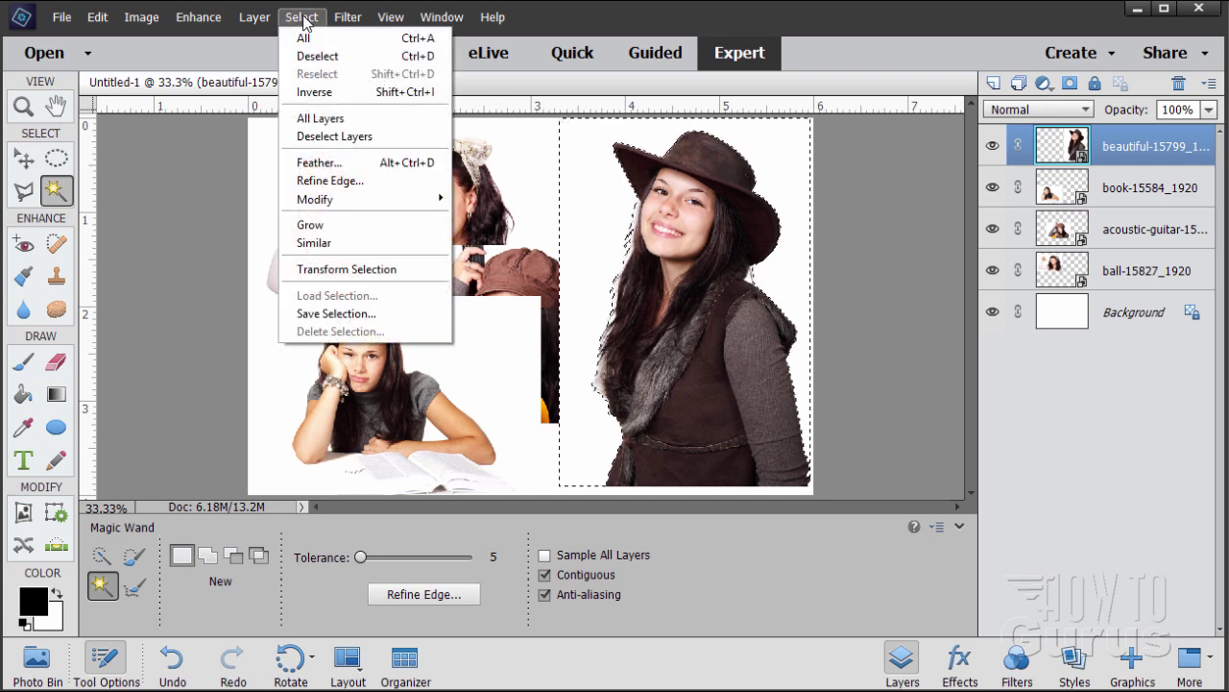
{"action": "left_click", "coordinate": [317, 92]}
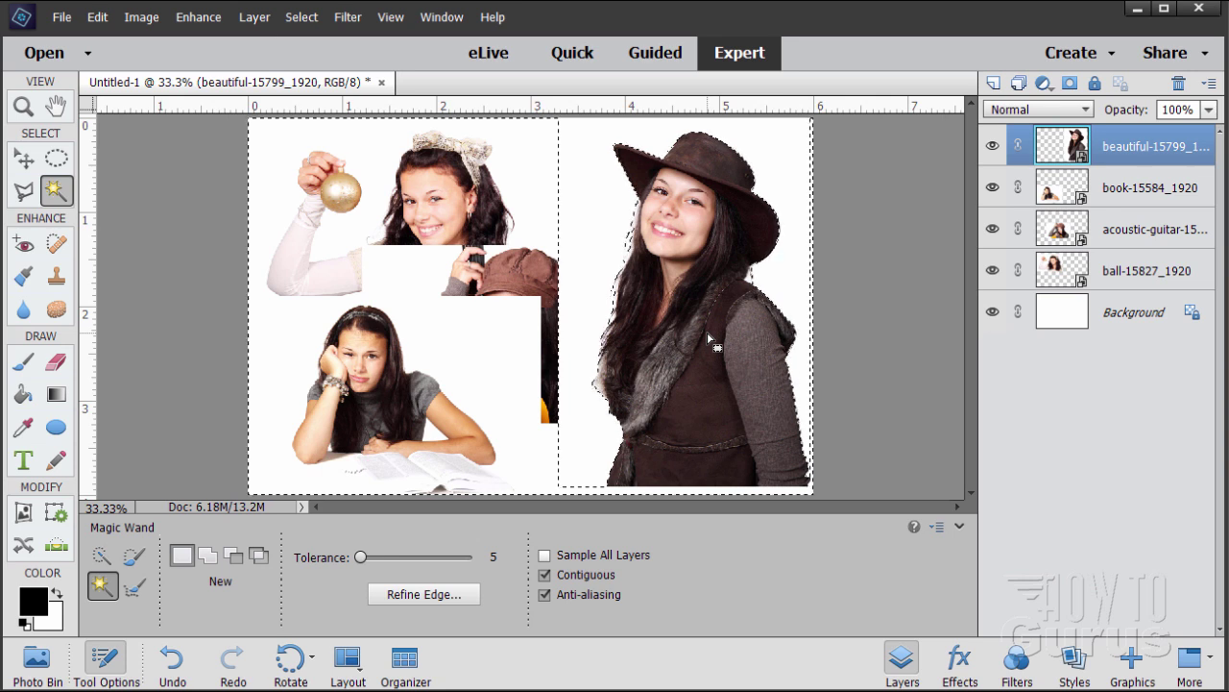
{"action": "left_click", "coordinate": [1074, 85]}
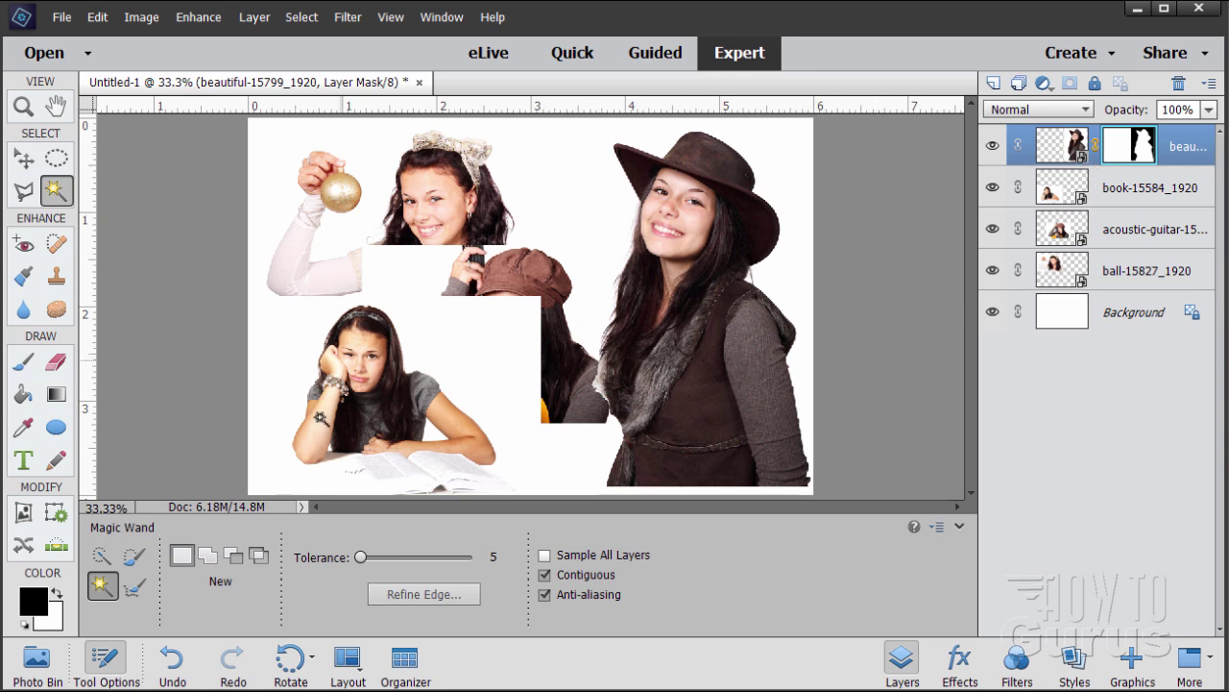
- Select the book photo's white background with the Magic Wand and subtract the open book's pages from the selection with the Lasso
{"action": "left_click", "coordinate": [1124, 197]}
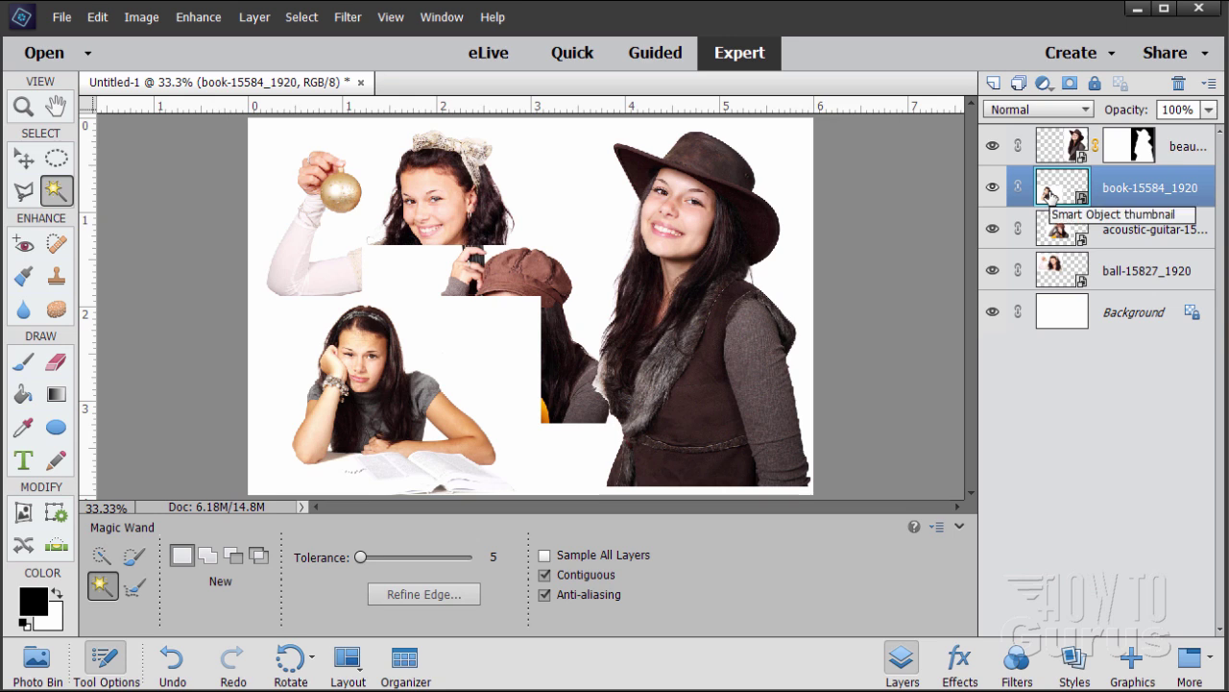
{"action": "left_click", "coordinate": [476, 362]}
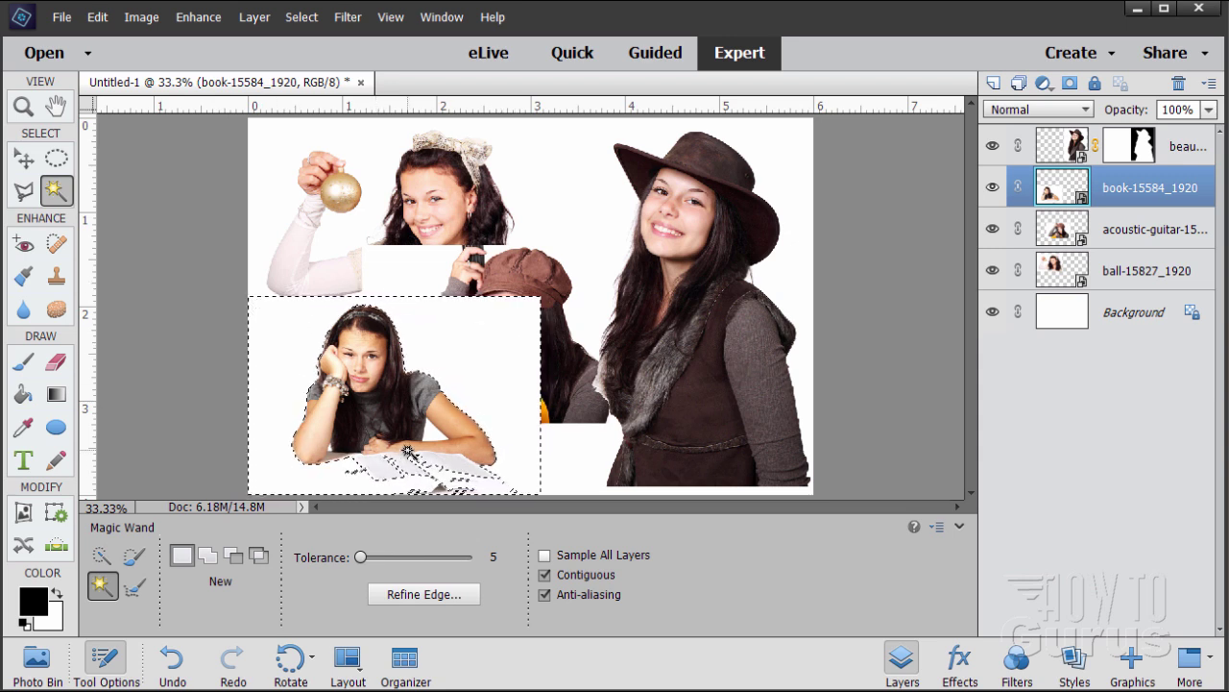
{"action": "left_click", "coordinate": [21, 190]}
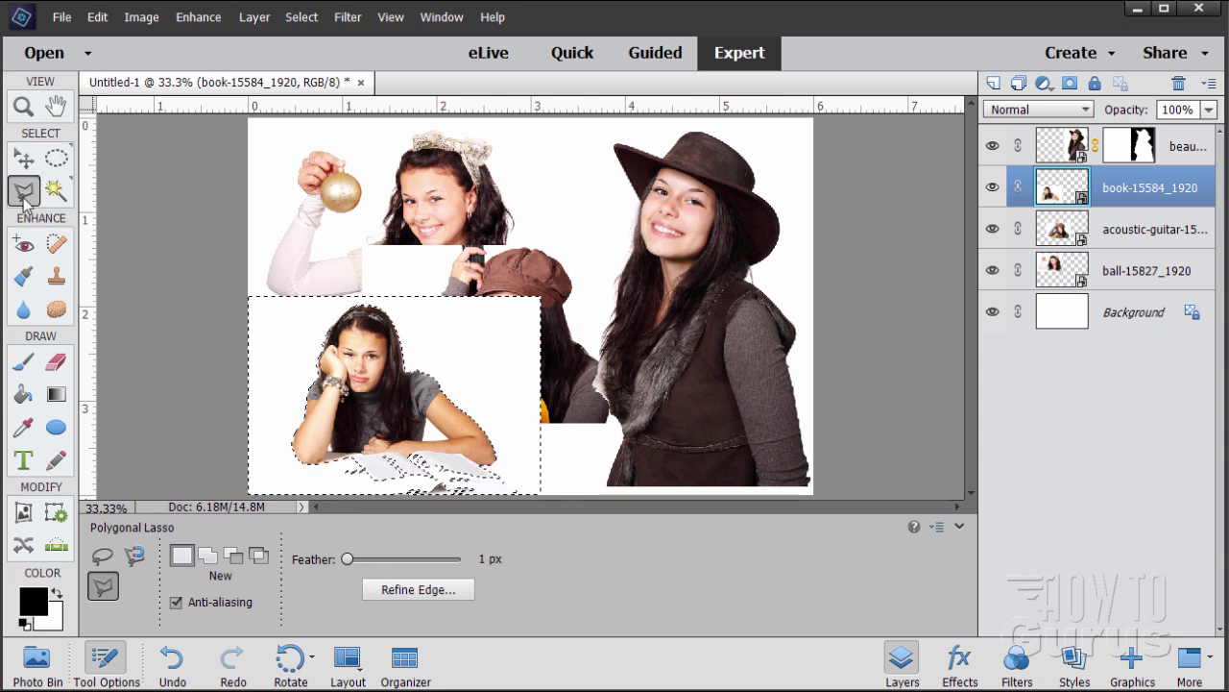
{"action": "left_click", "coordinate": [104, 557]}
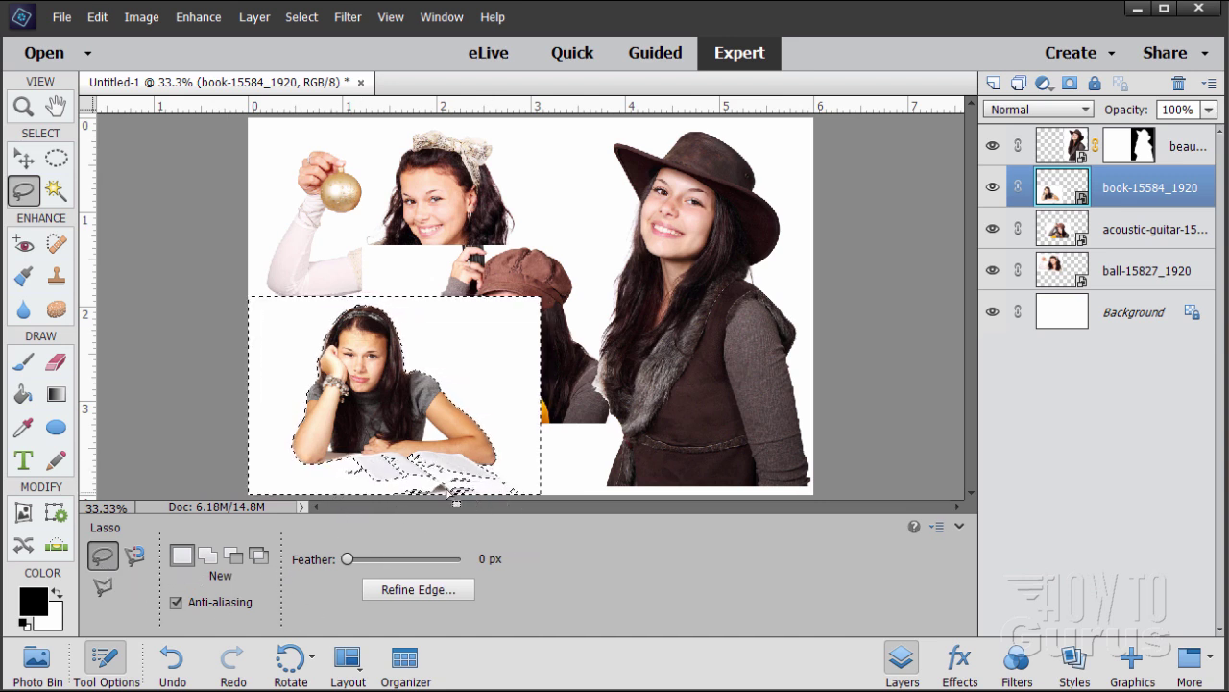
{"action": "left_click", "coordinate": [236, 563]}
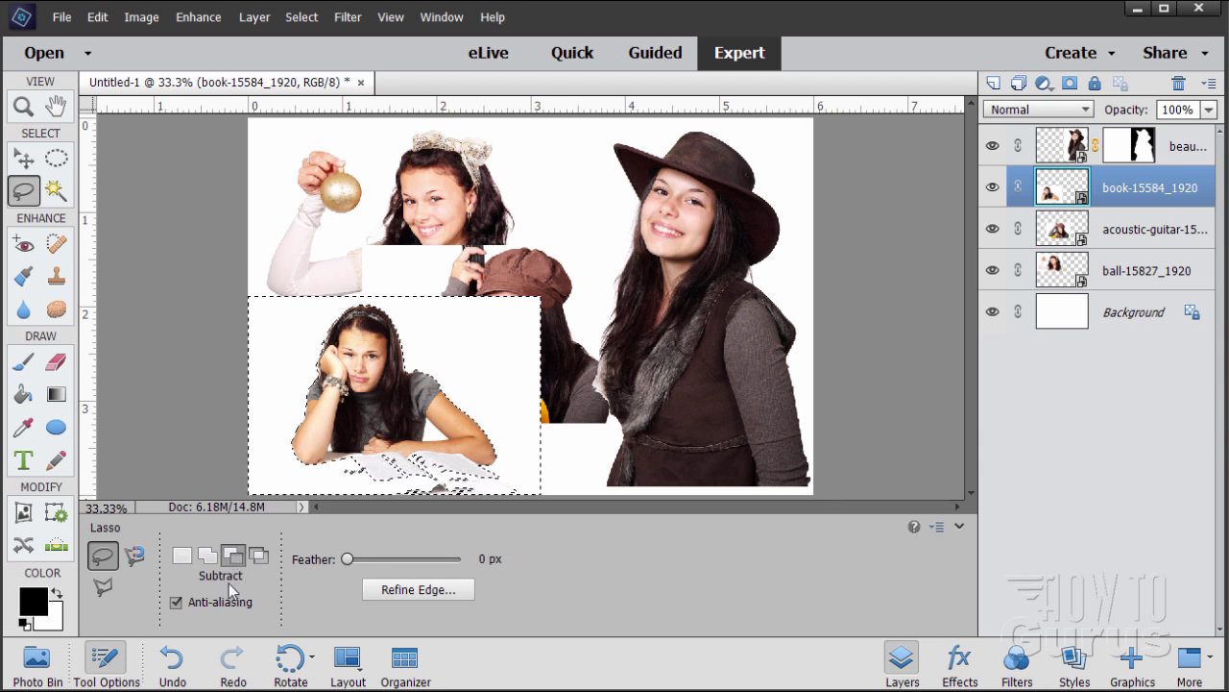
{"action": "mouse_move", "coordinate": [341, 489]}
{"action": "left_mouse_down"}
{"action": "mouse_move", "coordinate": [353, 457]}
{"action": "mouse_move", "coordinate": [323, 478]}
{"action": "mouse_move", "coordinate": [326, 491]}
{"action": "mouse_move", "coordinate": [359, 503]}
{"action": "mouse_move", "coordinate": [517, 505]}
{"action": "left_mouse_up"}
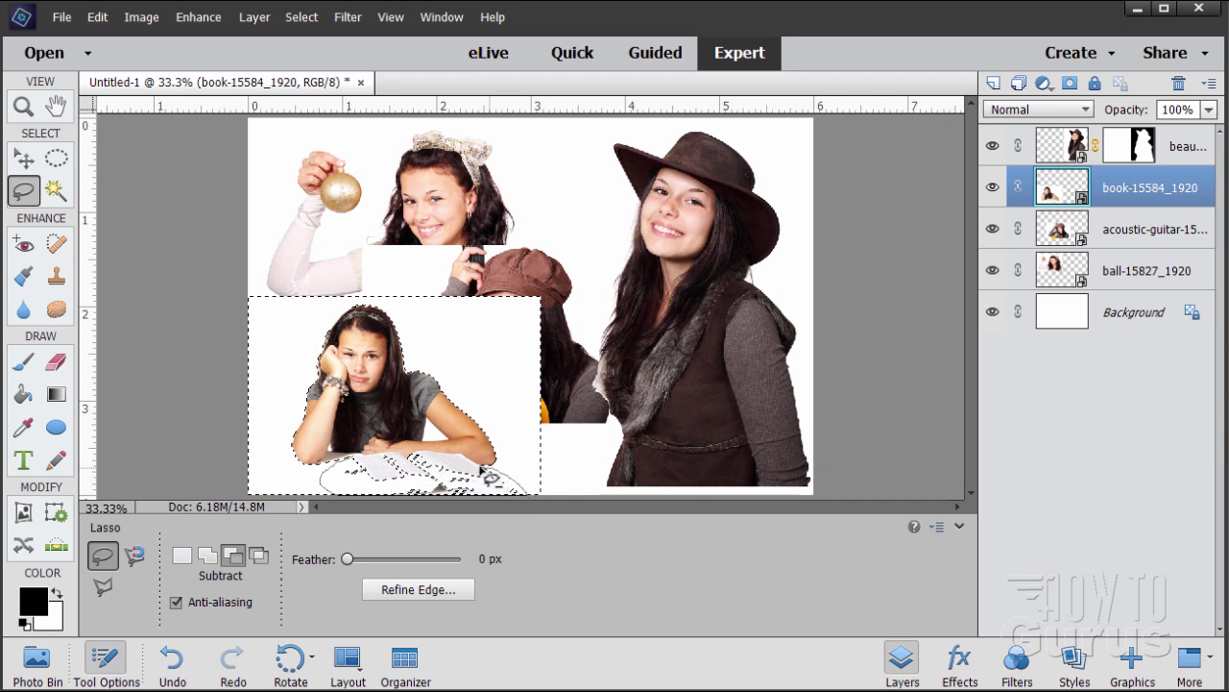
{"action": "mouse_move", "coordinate": [480, 466]}
{"action": "left_mouse_down"}
{"action": "mouse_move", "coordinate": [412, 451]}
{"action": "mouse_move", "coordinate": [354, 492]}
{"action": "left_mouse_up"}
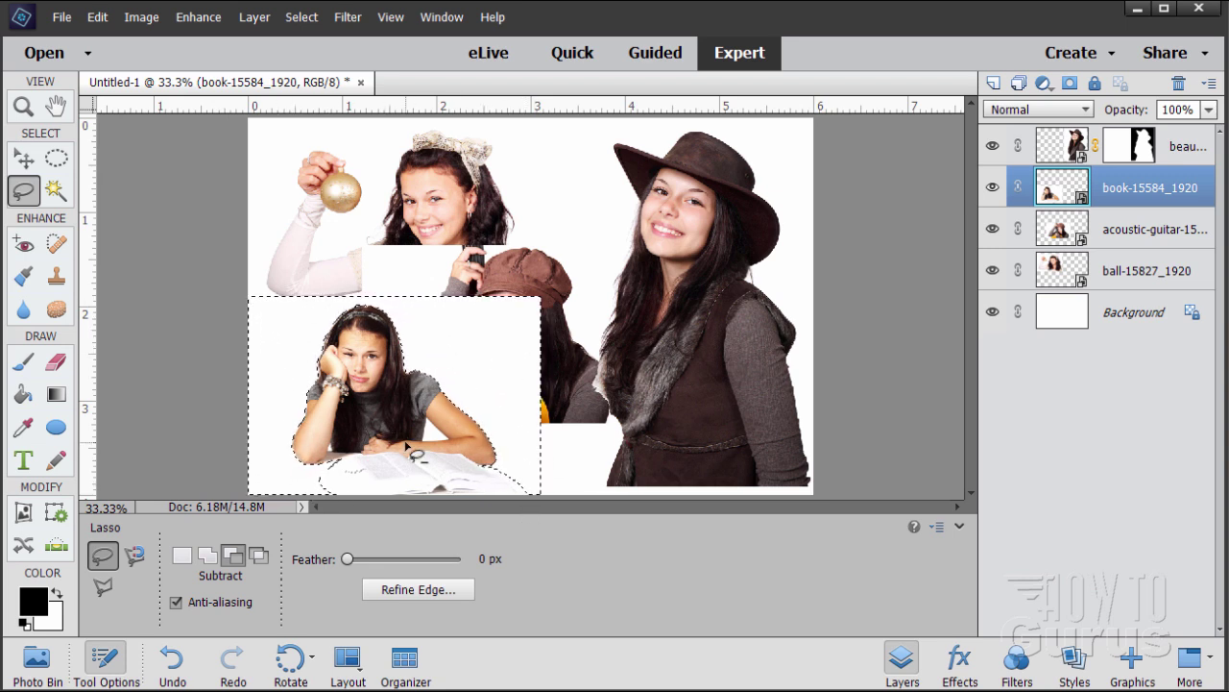
- Invert the selection and add it as a layer mask on the book photo's layer
{"action": "left_click", "coordinate": [311, 34]}
{"action": "left_click", "coordinate": [346, 90]}
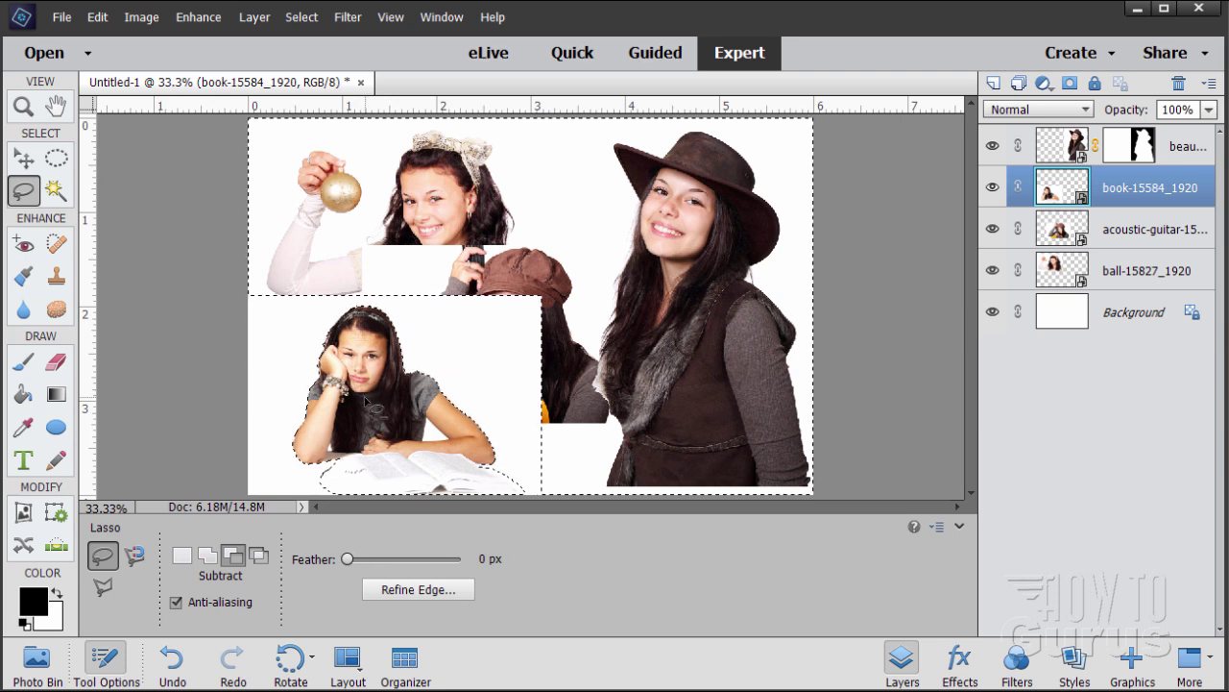
{"action": "left_click", "coordinate": [1070, 85]}
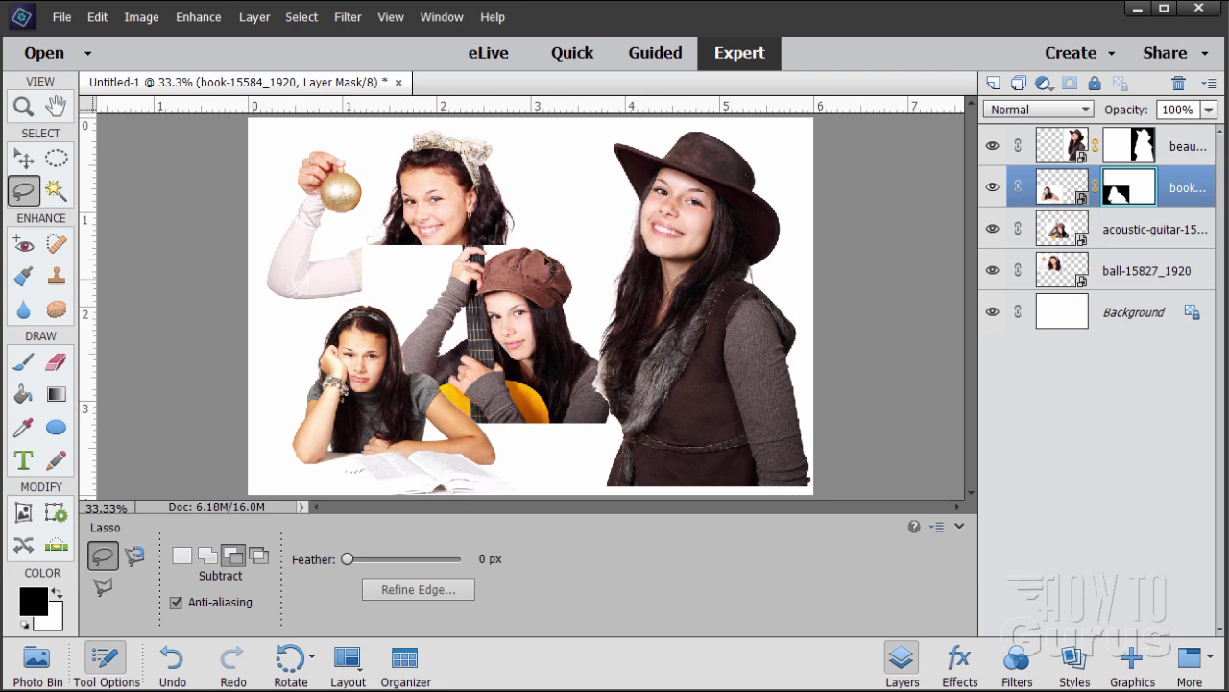
- Mask out the white background of the acoustic guitar photo using an inverted Magic Wand selection and a layer mask
{"action": "left_click", "coordinate": [1066, 235]}
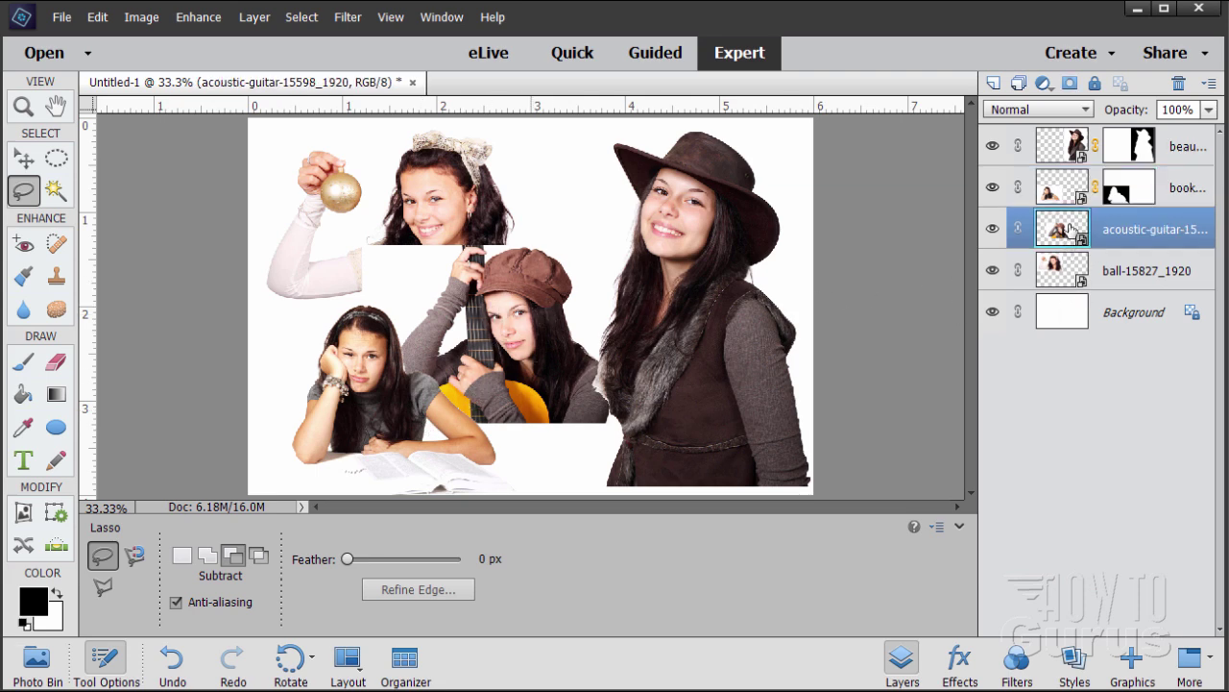
{"action": "left_click", "coordinate": [54, 192]}
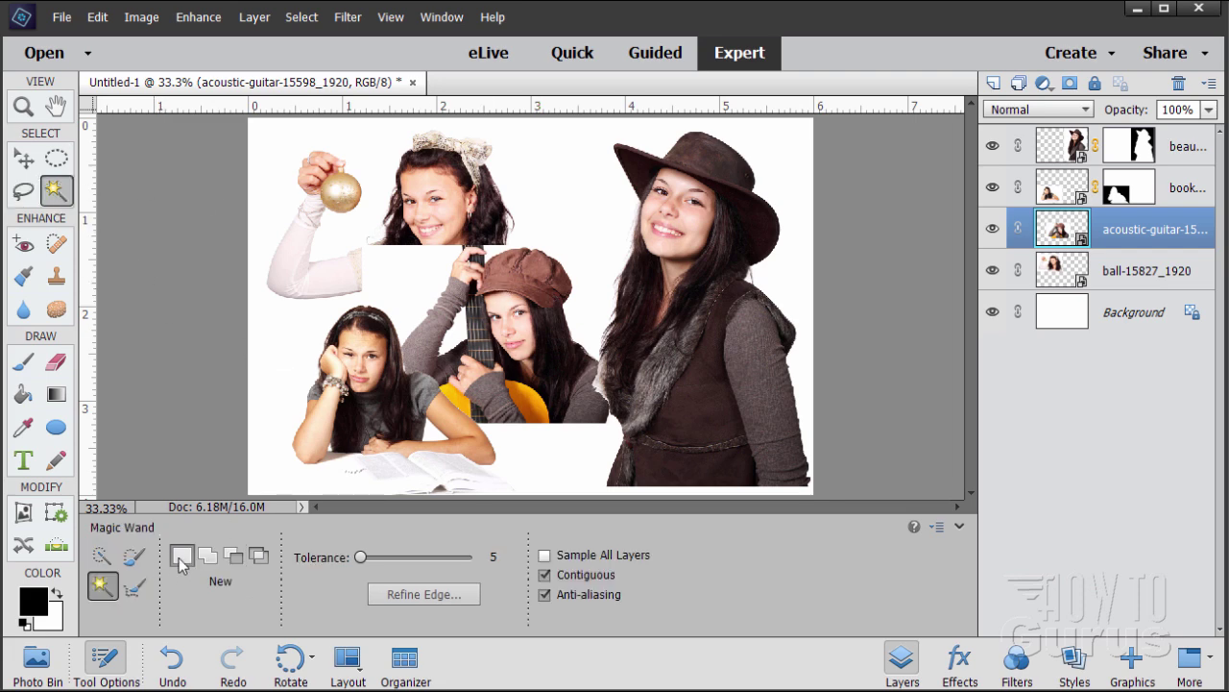
{"action": "left_click", "coordinate": [416, 279]}
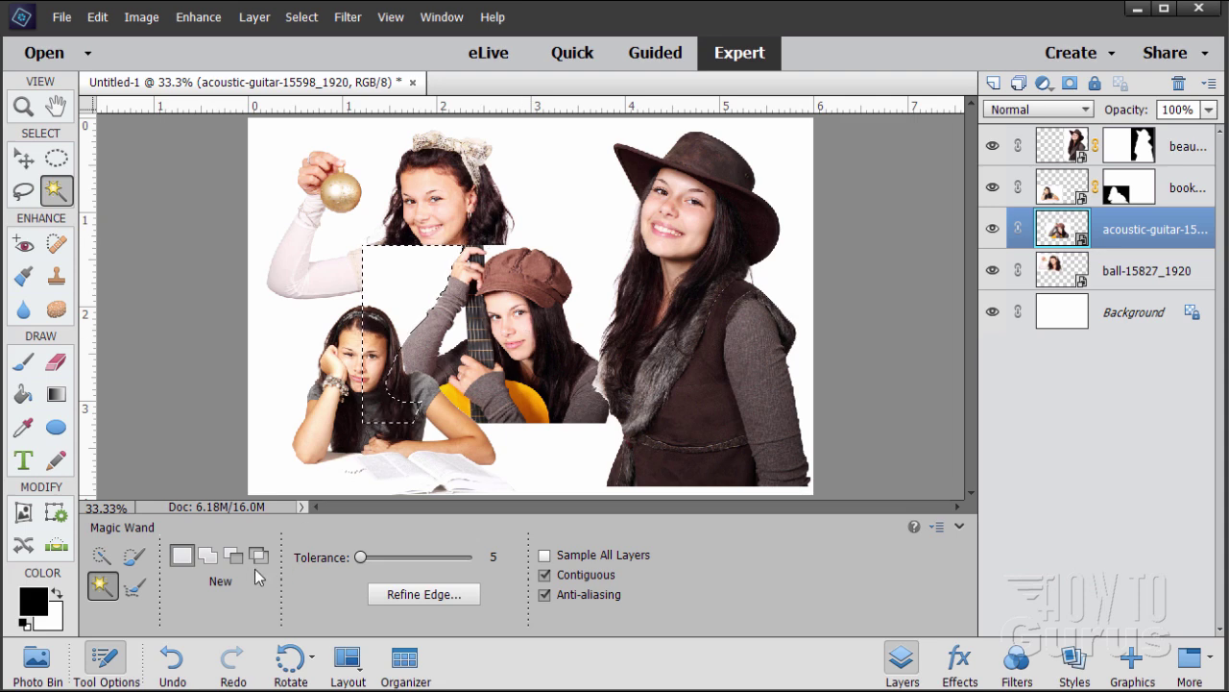
{"action": "left_click", "coordinate": [207, 557]}
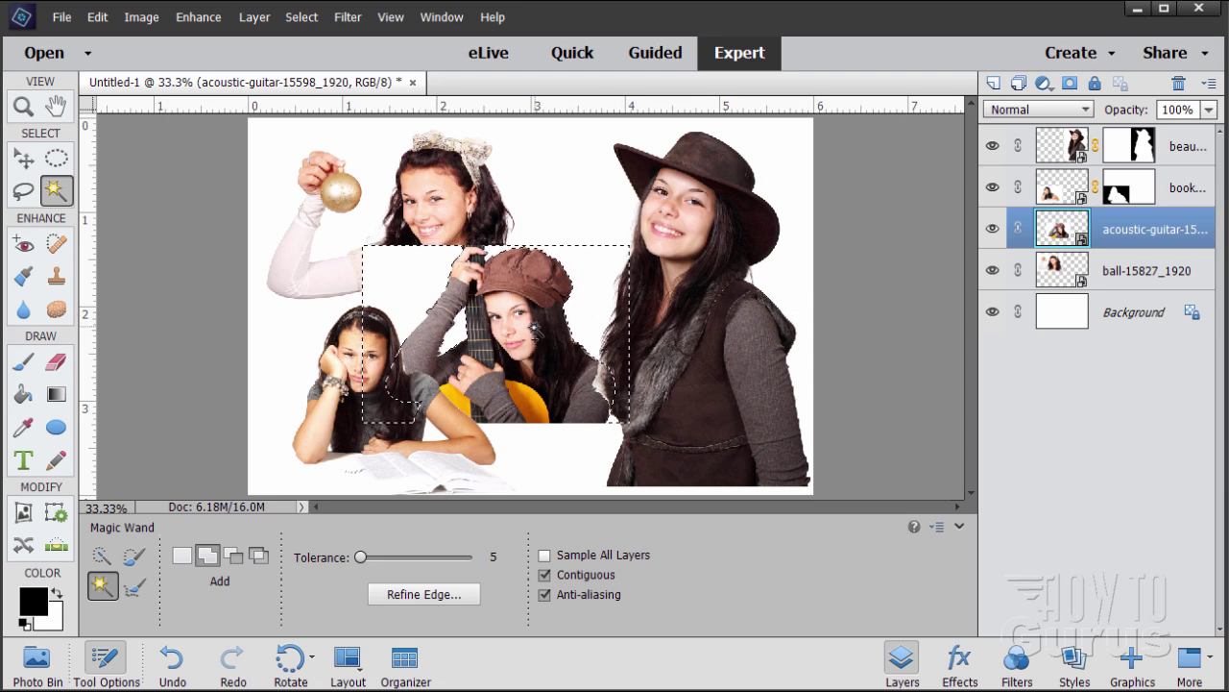
{"action": "left_click", "coordinate": [301, 17]}
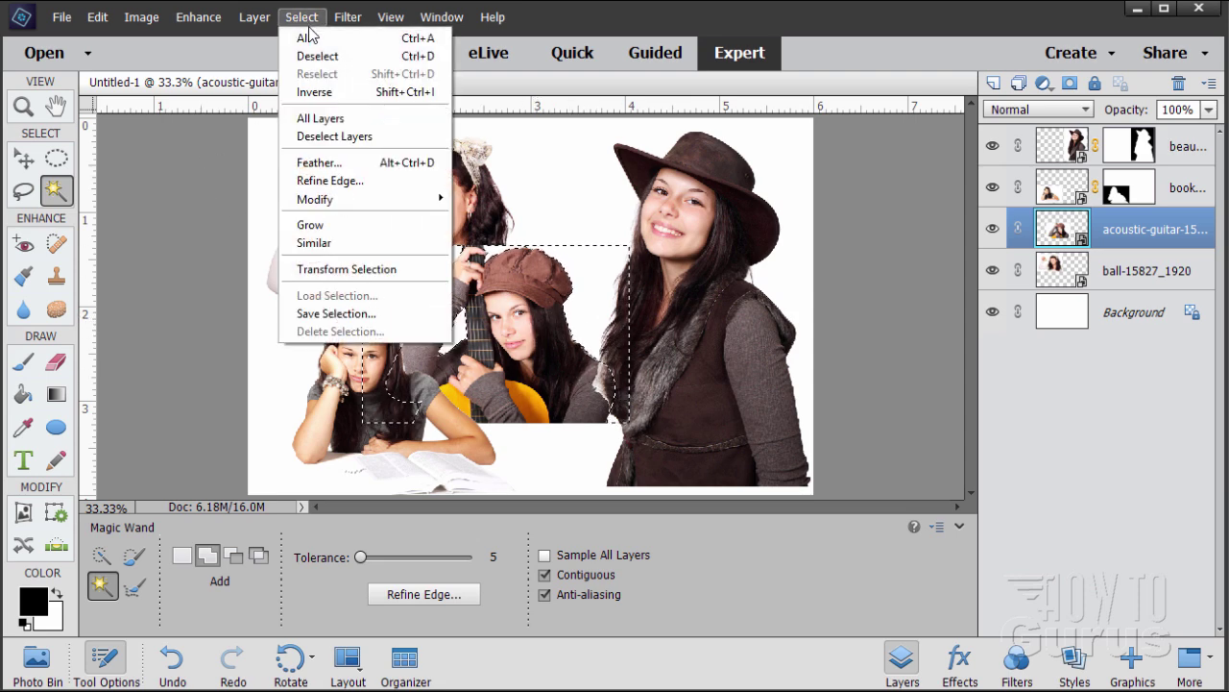
{"action": "left_click", "coordinate": [312, 92]}
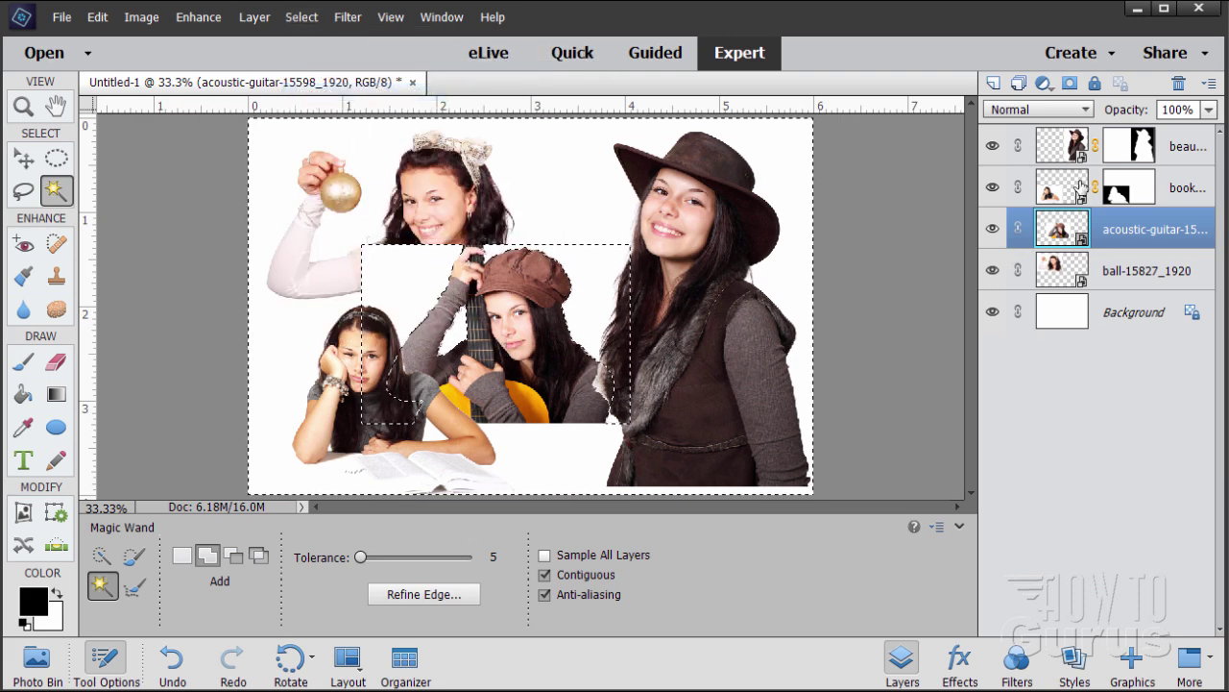
{"action": "left_click", "coordinate": [1071, 84]}
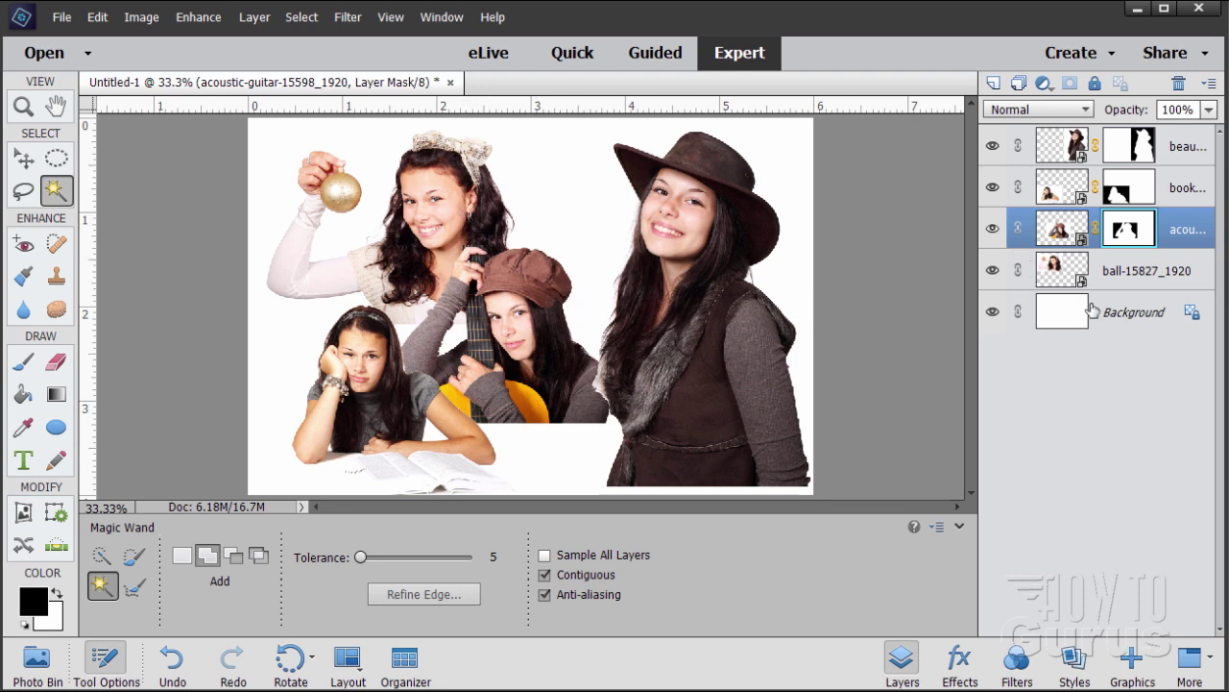
- Add a black Solid Color fill layer directly above the Background layer and hide it
{"action": "left_click", "coordinate": [1016, 308]}
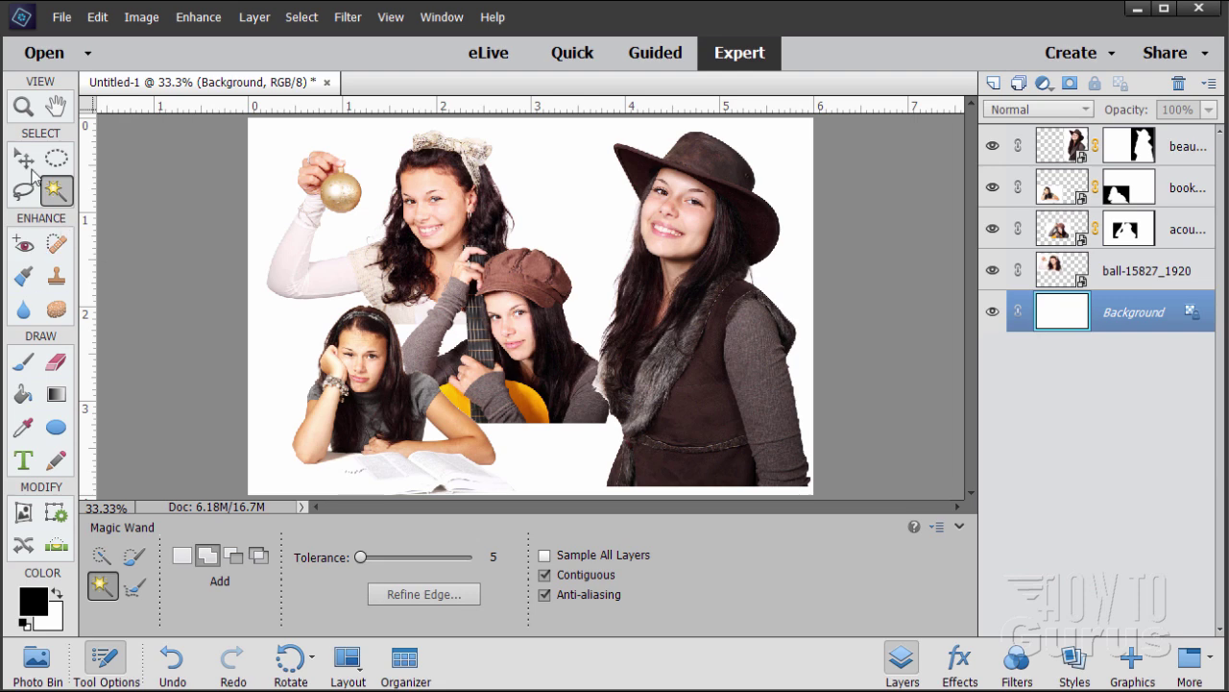
{"action": "left_click", "coordinate": [252, 17]}
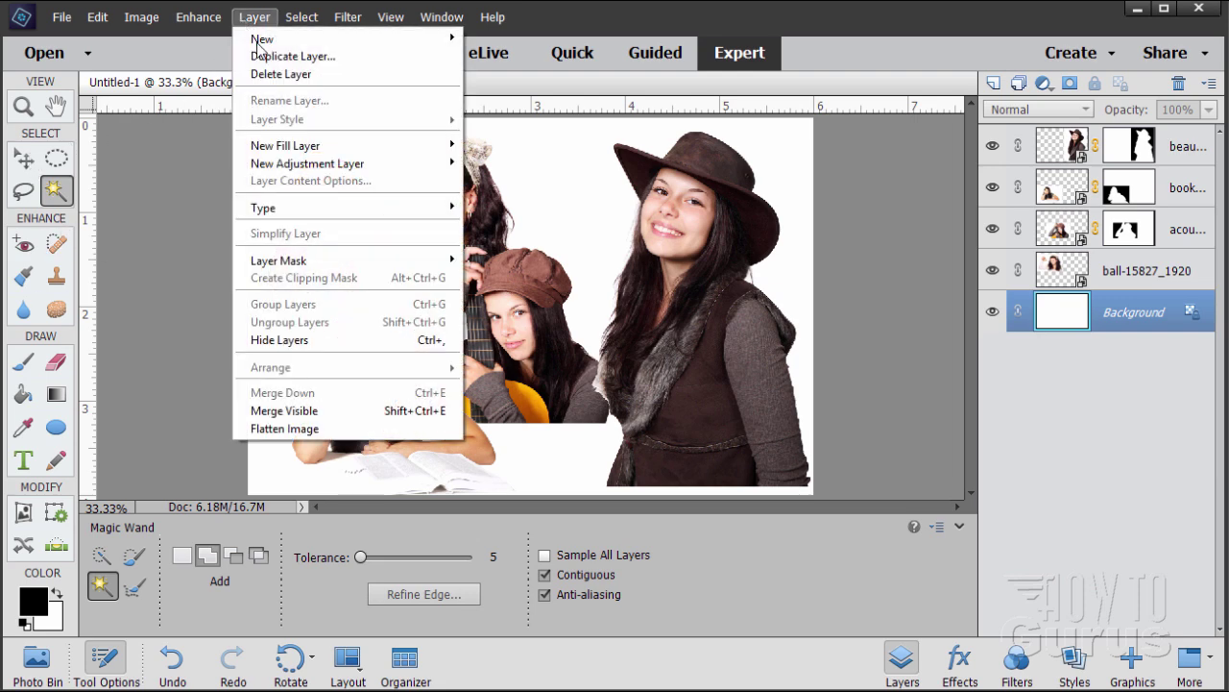
{"action": "mouse_move", "coordinate": [293, 151]}
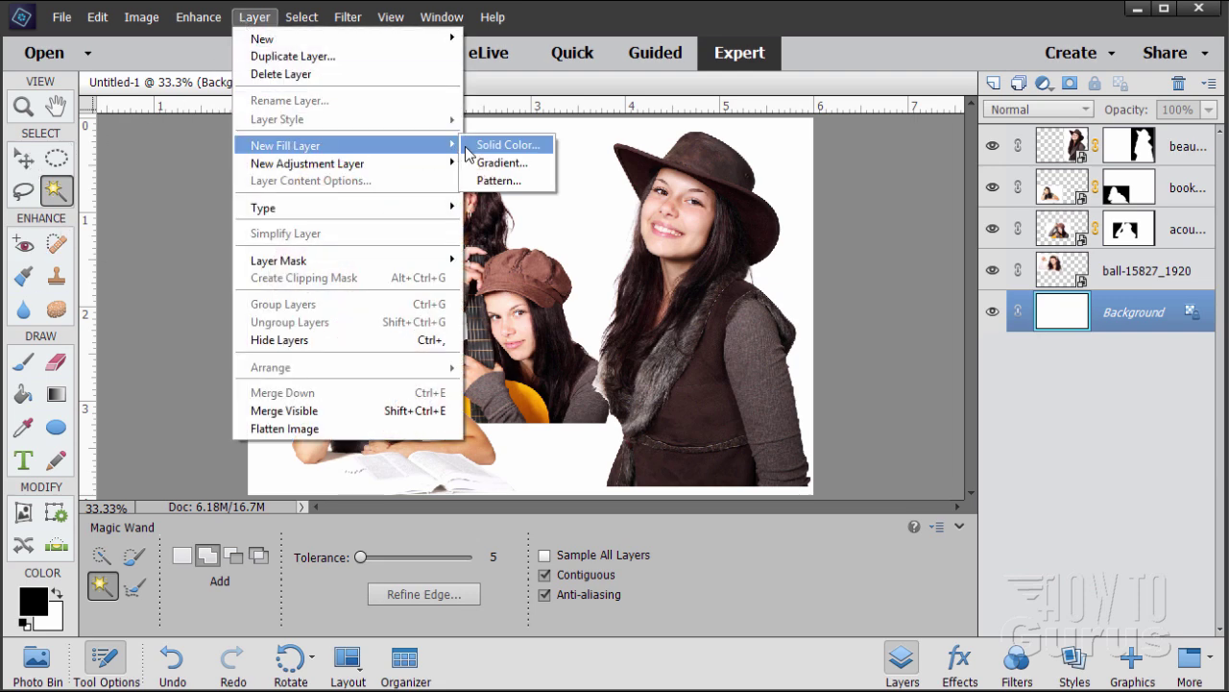
{"action": "left_click", "coordinate": [494, 145]}
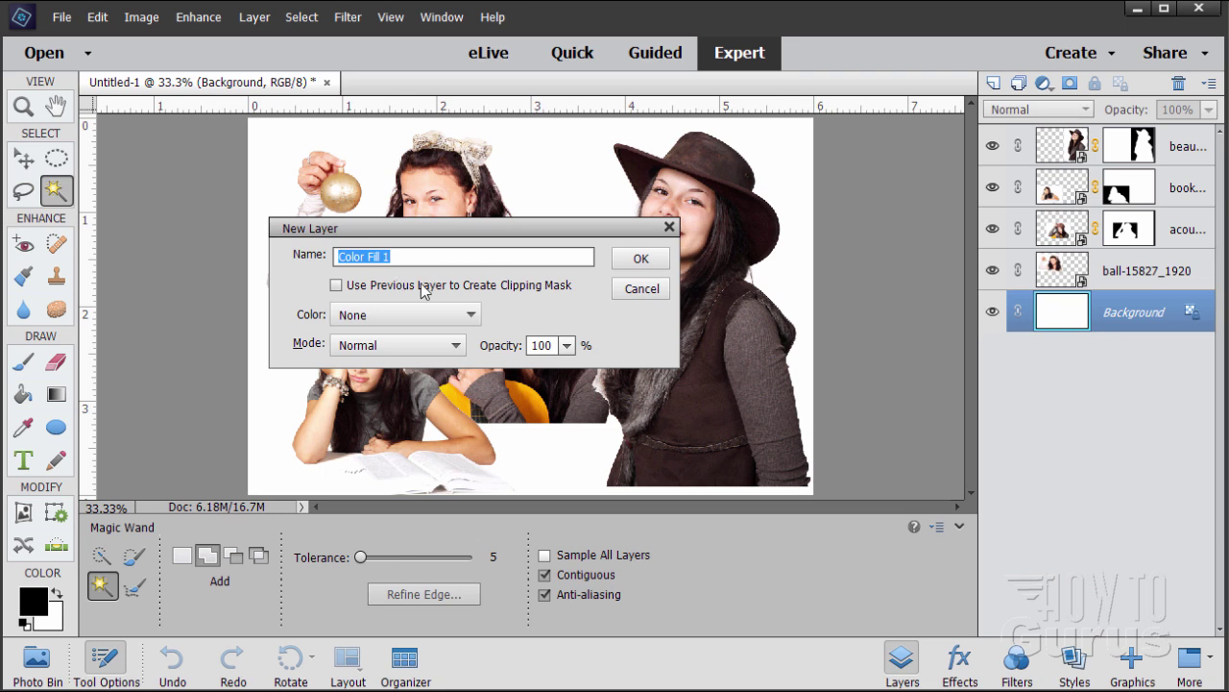
{"action": "left_click", "coordinate": [636, 261]}
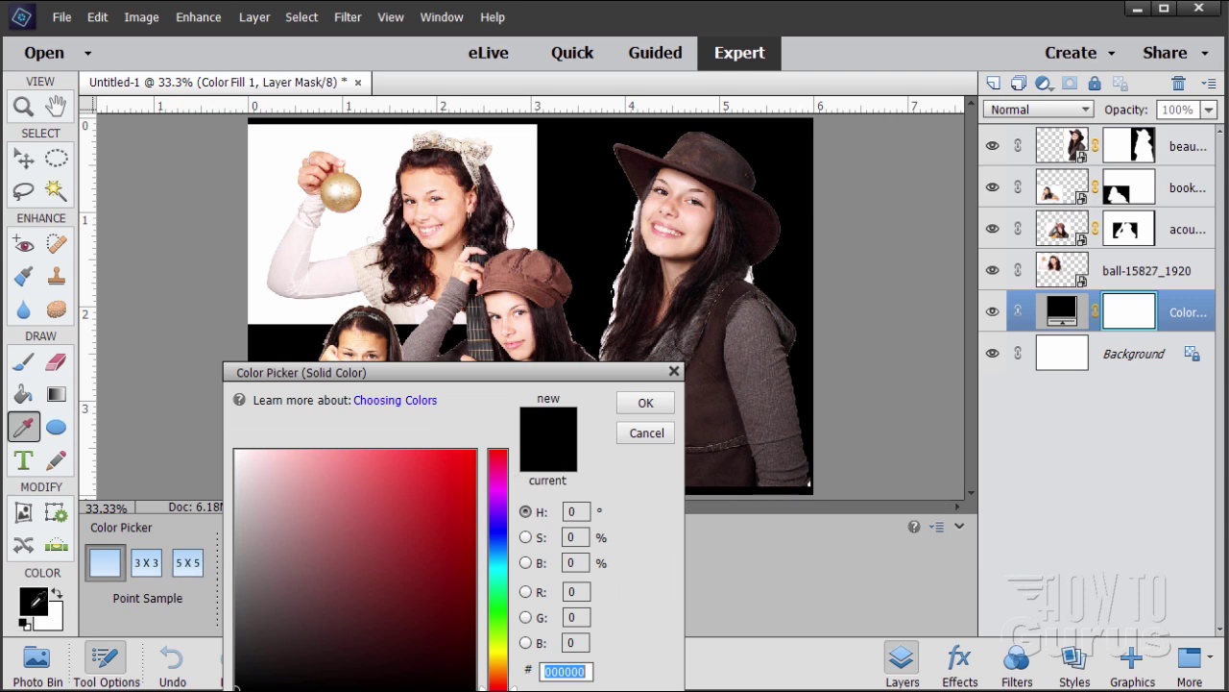
{"action": "left_click", "coordinate": [659, 406]}
{"action": "key", "text": "w"}
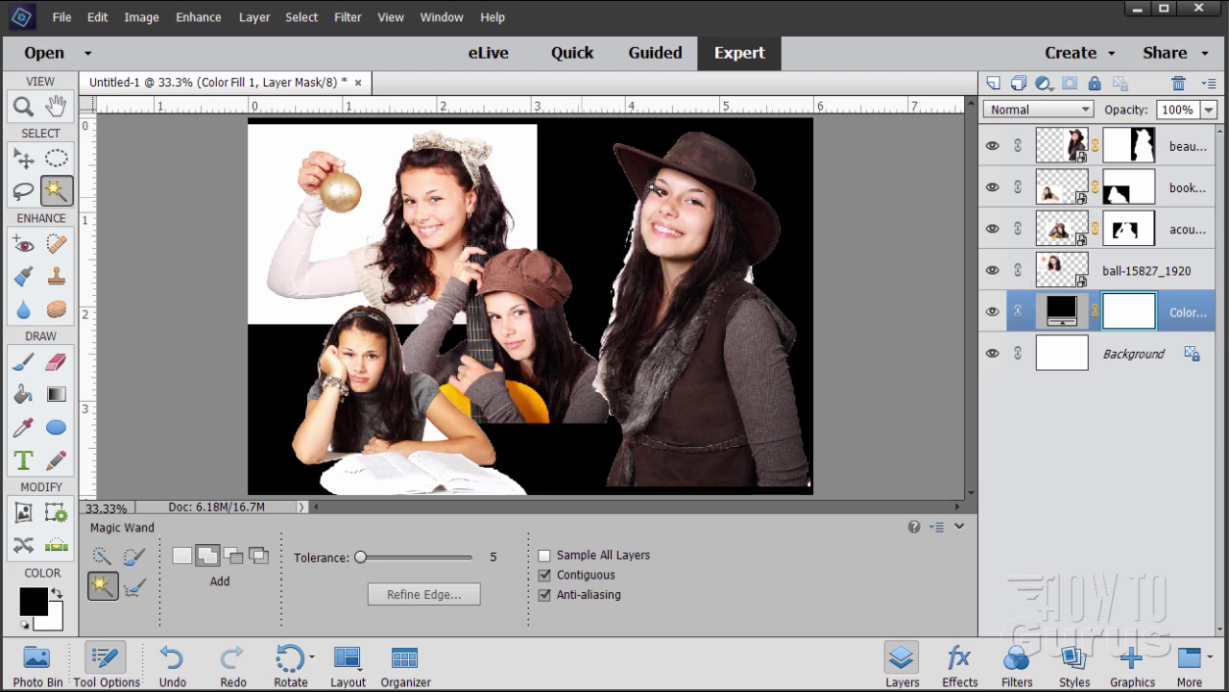
{"action": "left_click", "coordinate": [992, 312]}
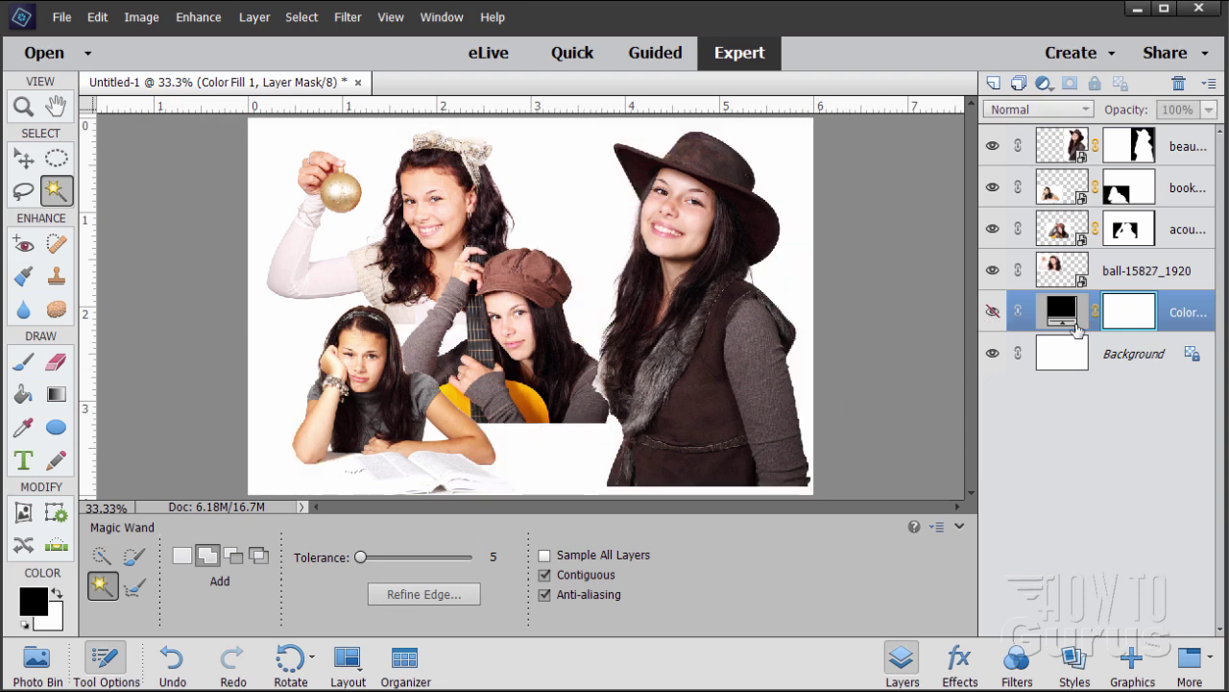
- Move the beautiful-15799_1920 photo down and right against the canvas edges, and shift the book photo left and slightly down
{"action": "key", "text": "v"}
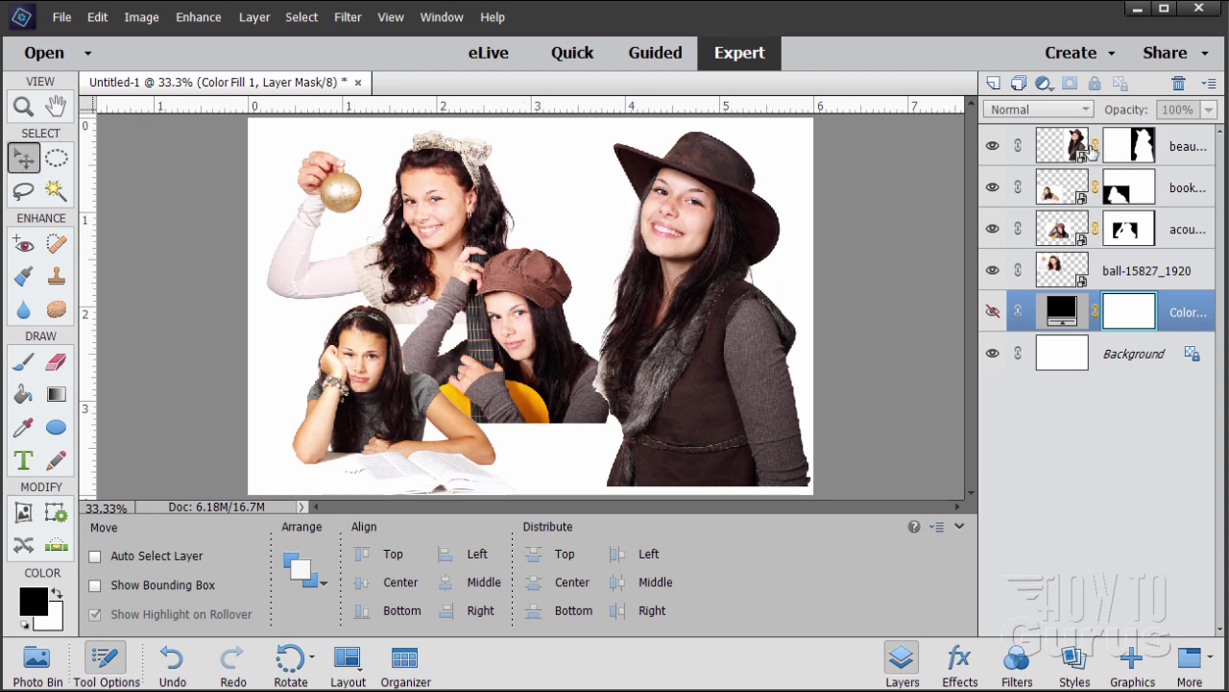
{"action": "left_click", "coordinate": [1057, 151]}
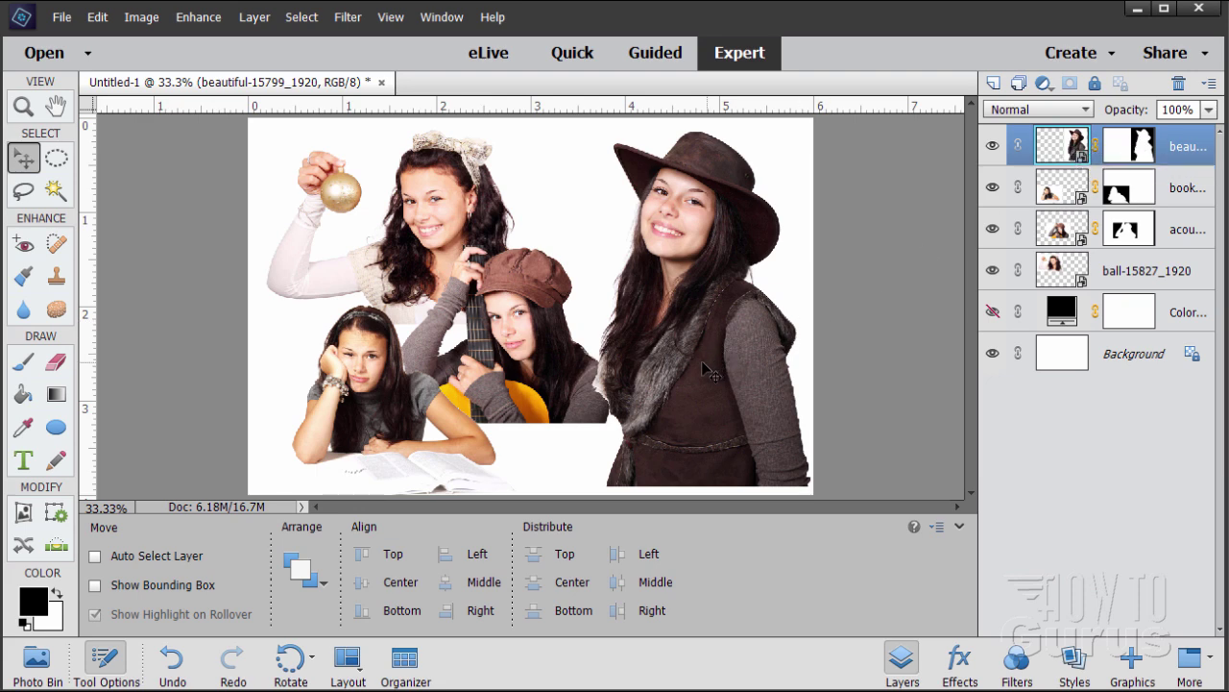
{"action": "mouse_move", "coordinate": [708, 368]}
{"action": "left_mouse_down"}
{"action": "mouse_move", "coordinate": [694, 373]}
{"action": "mouse_move", "coordinate": [718, 373]}
{"action": "left_mouse_up"}
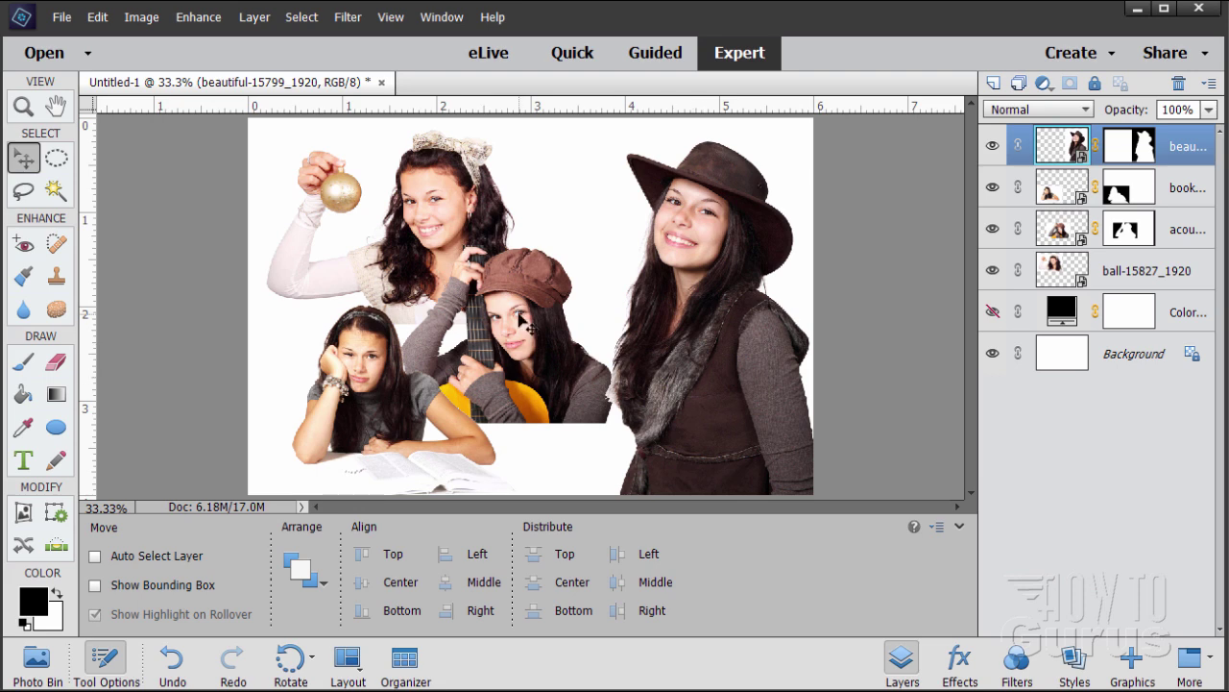
{"action": "left_click", "coordinate": [1057, 192]}
{"action": "left_click_drag", "start_coordinate": [374, 428], "coordinate": [350, 425]}
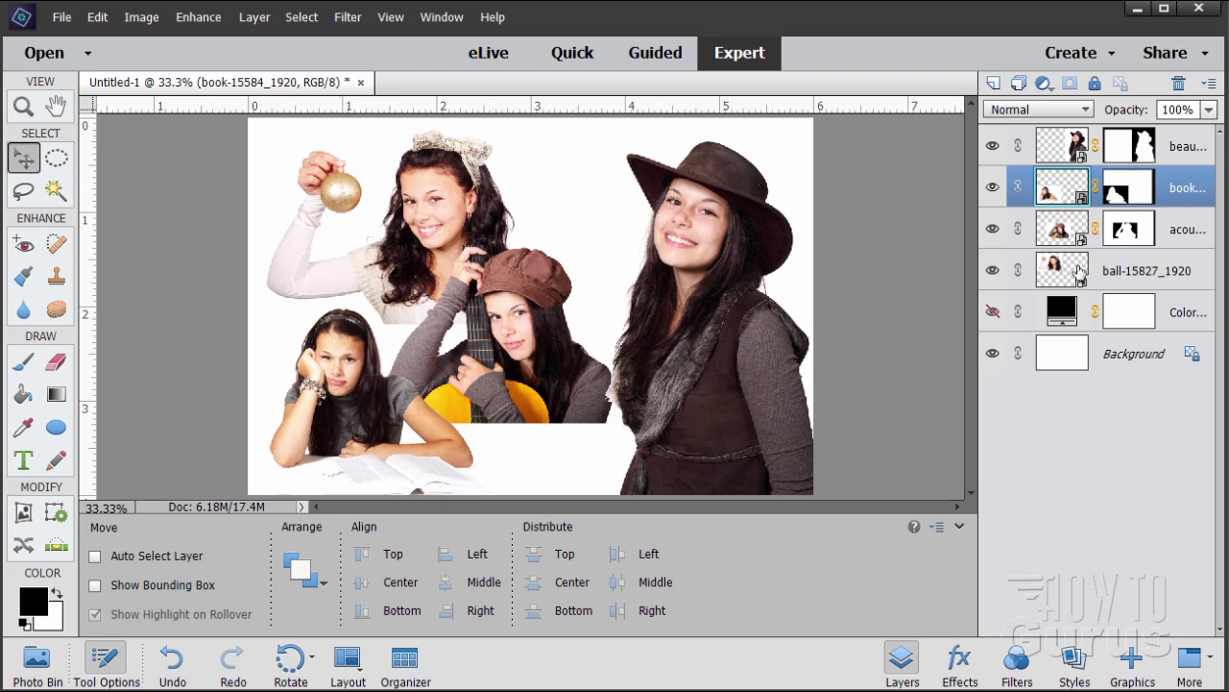
- Move the acoustic guitar photo slightly down and right, and the ball photo slightly up and left
{"action": "left_click", "coordinate": [1074, 230]}
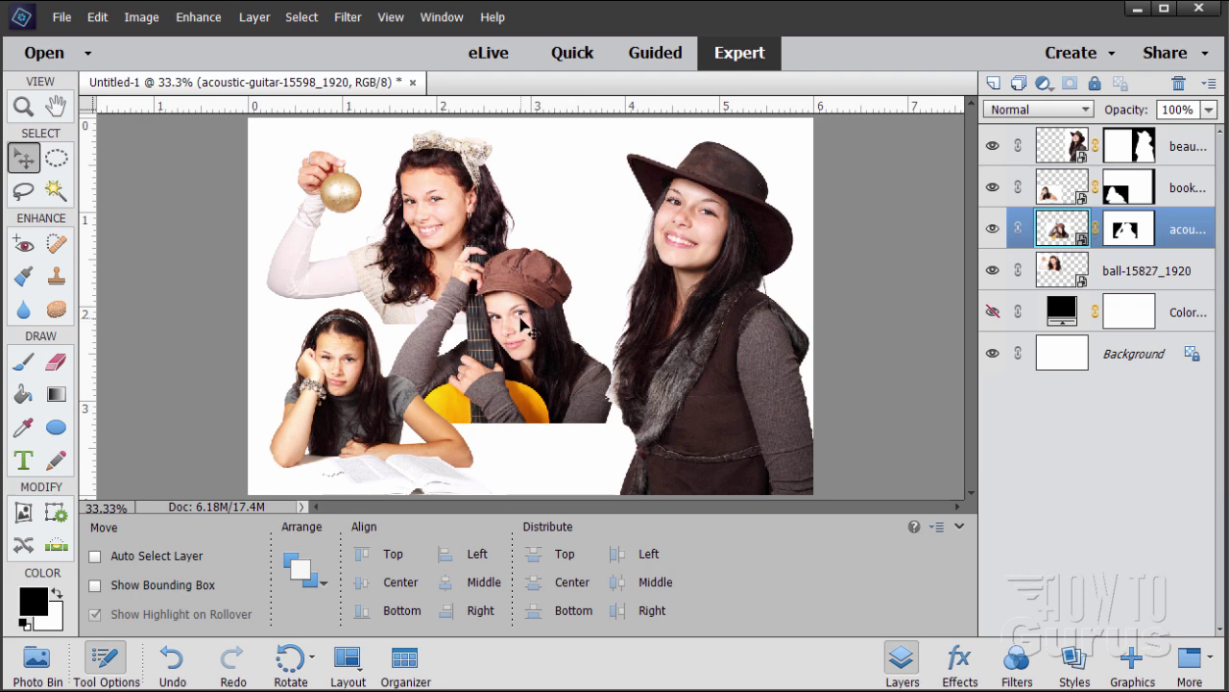
{"action": "mouse_move", "coordinate": [524, 324]}
{"action": "left_mouse_down"}
{"action": "mouse_move", "coordinate": [545, 348]}
{"action": "mouse_move", "coordinate": [527, 337]}
{"action": "left_mouse_up"}
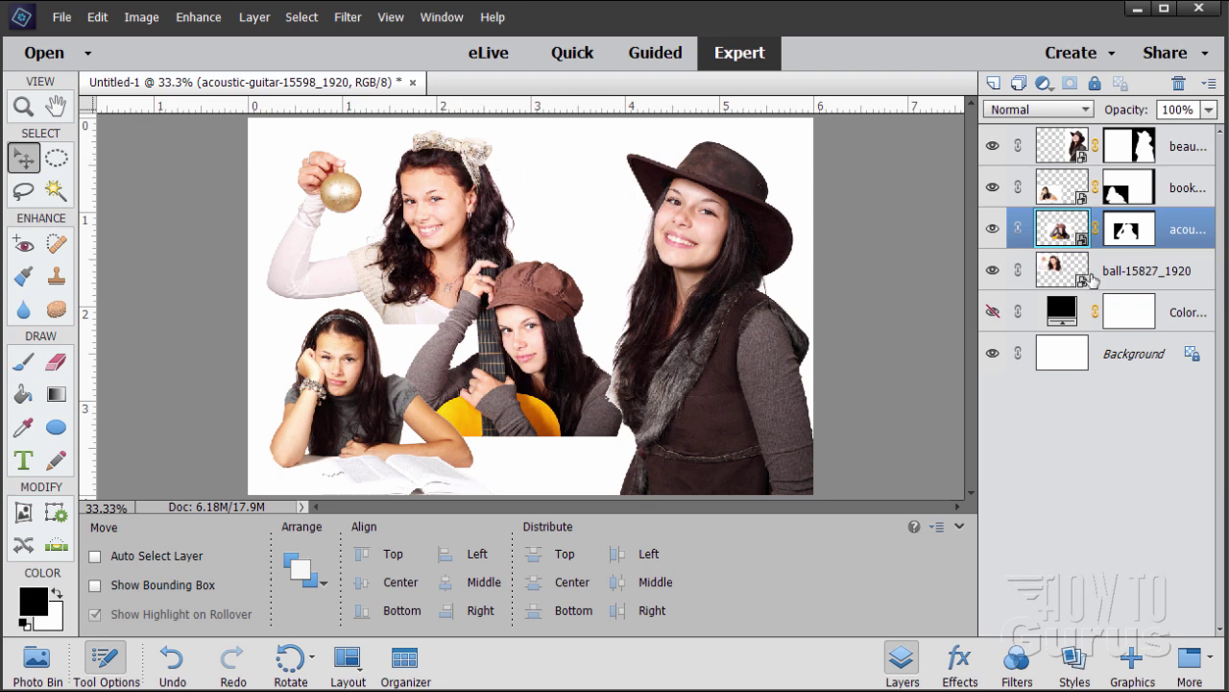
{"action": "left_click", "coordinate": [1077, 273]}
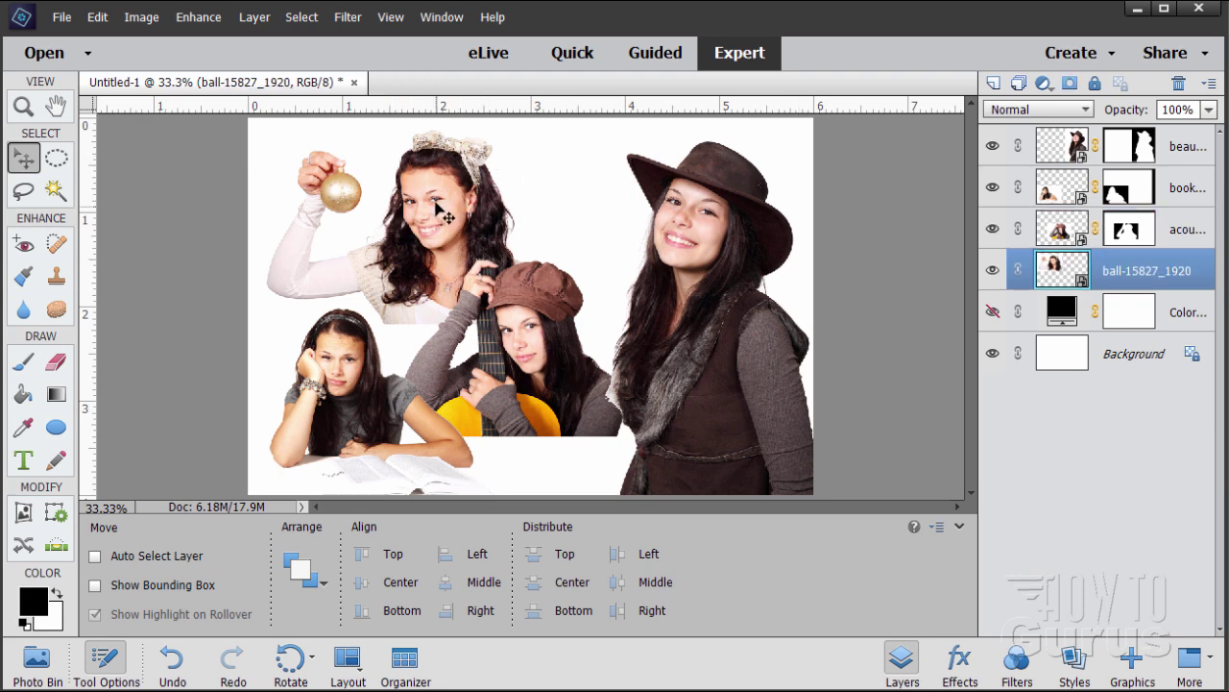
{"action": "left_click_drag", "start_coordinate": [435, 203], "coordinate": [430, 196]}
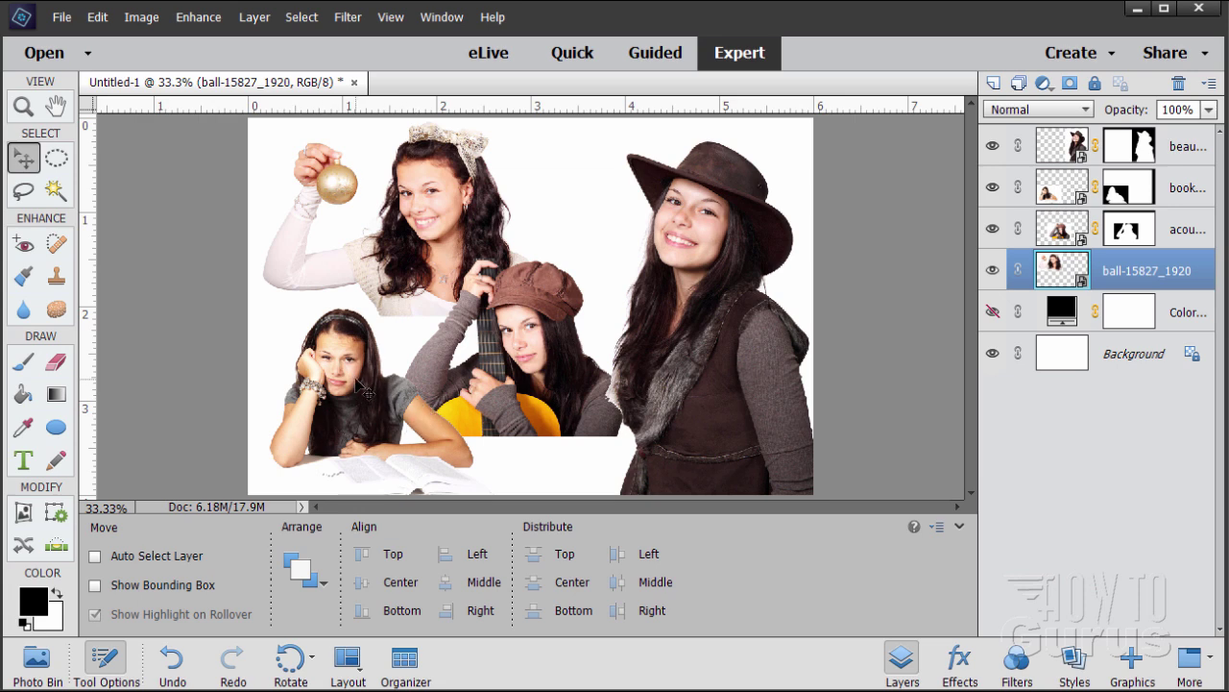
- Reposition the book photo lower and slightly to the right, and nudge the acoustic guitar photo slightly up
{"action": "left_click", "coordinate": [1061, 198]}
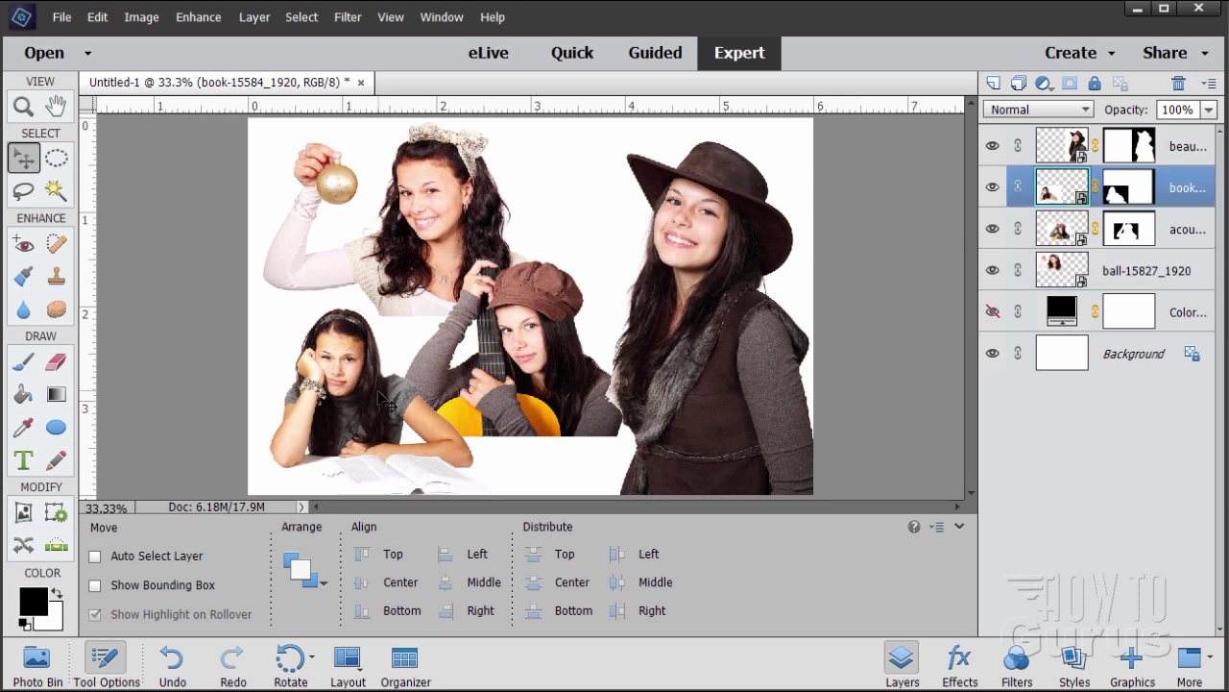
{"action": "left_click_drag", "start_coordinate": [365, 411], "coordinate": [362, 419]}
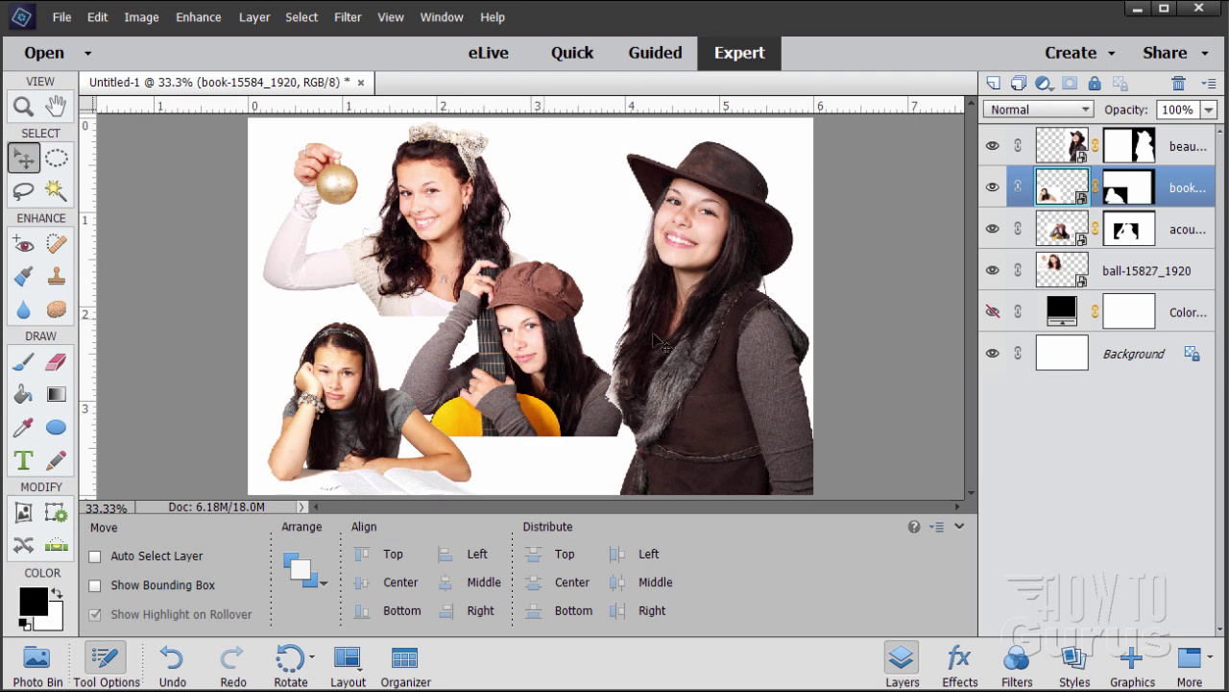
{"action": "left_click", "coordinate": [1100, 246]}
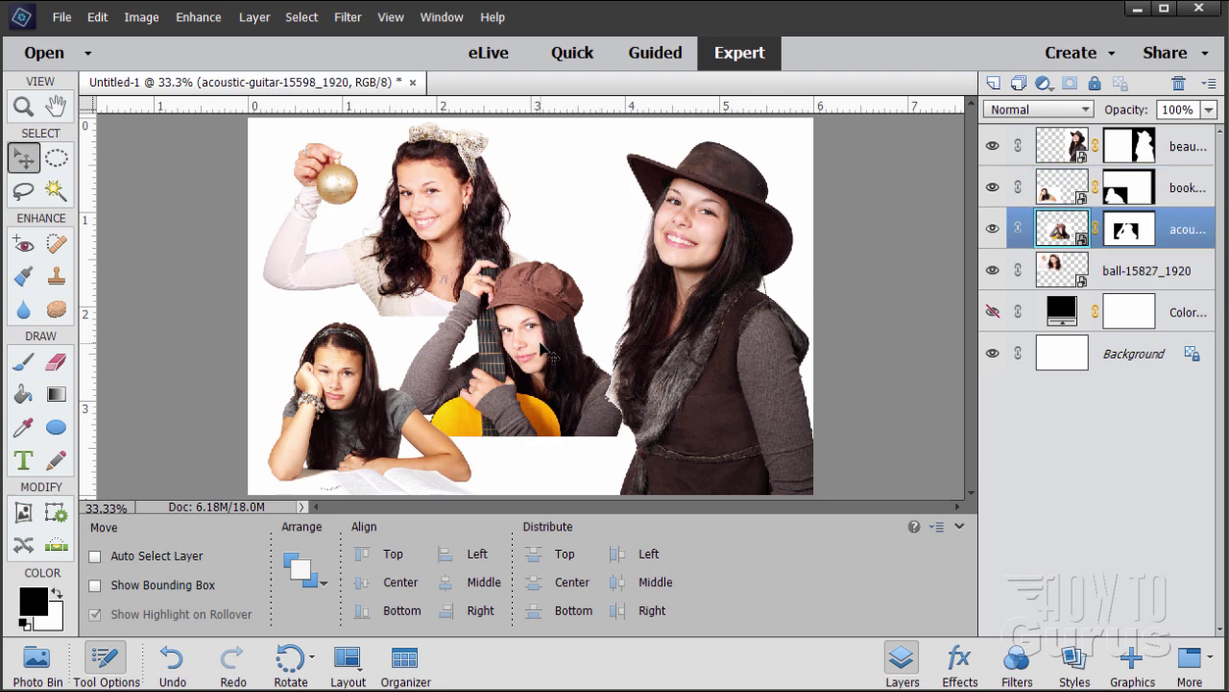
{"action": "left_click_drag", "start_coordinate": [543, 344], "coordinate": [541, 339]}
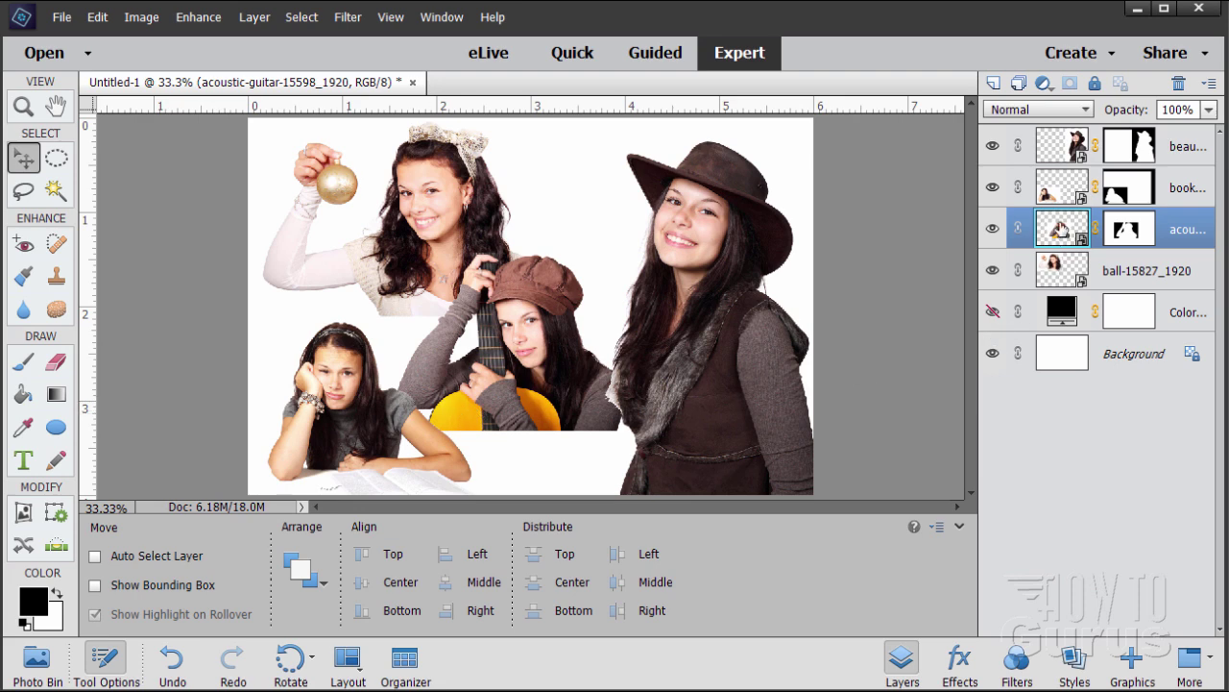
{"action": "left_click", "coordinate": [1057, 197]}
{"action": "left_click_drag", "start_coordinate": [386, 434], "coordinate": [411, 430]}
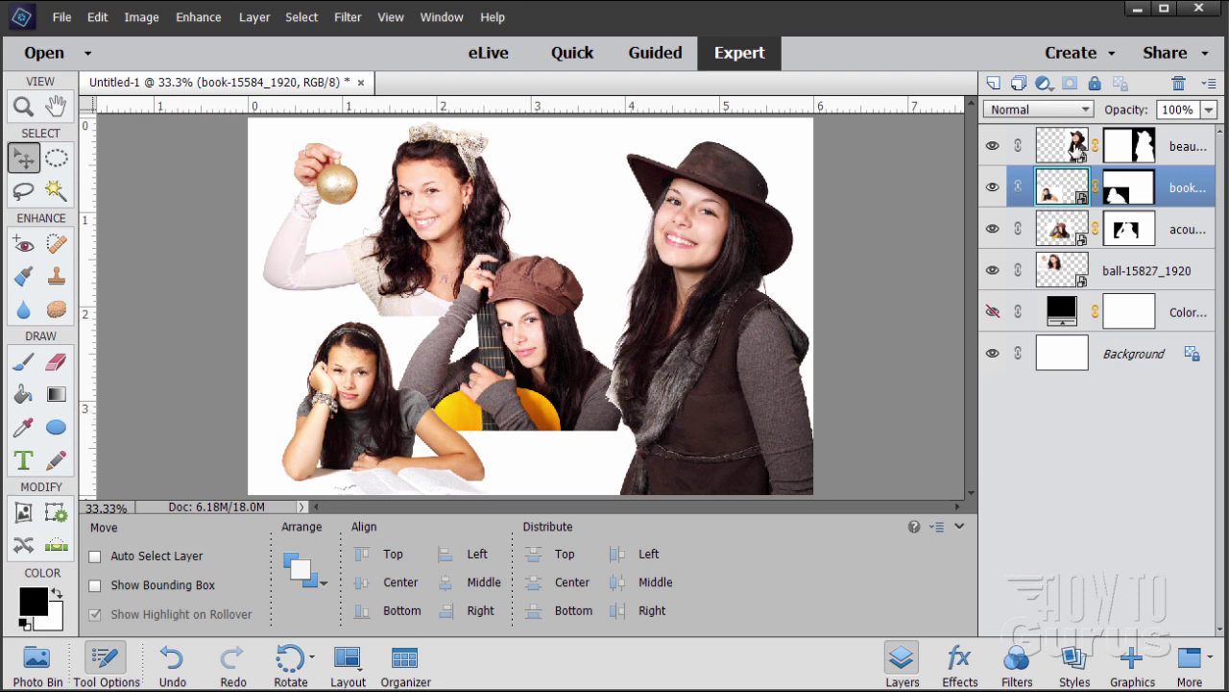
- Turn on an outer Glow layer style for the beautiful-15799_1920 layer
{"action": "left_click", "coordinate": [1061, 146]}
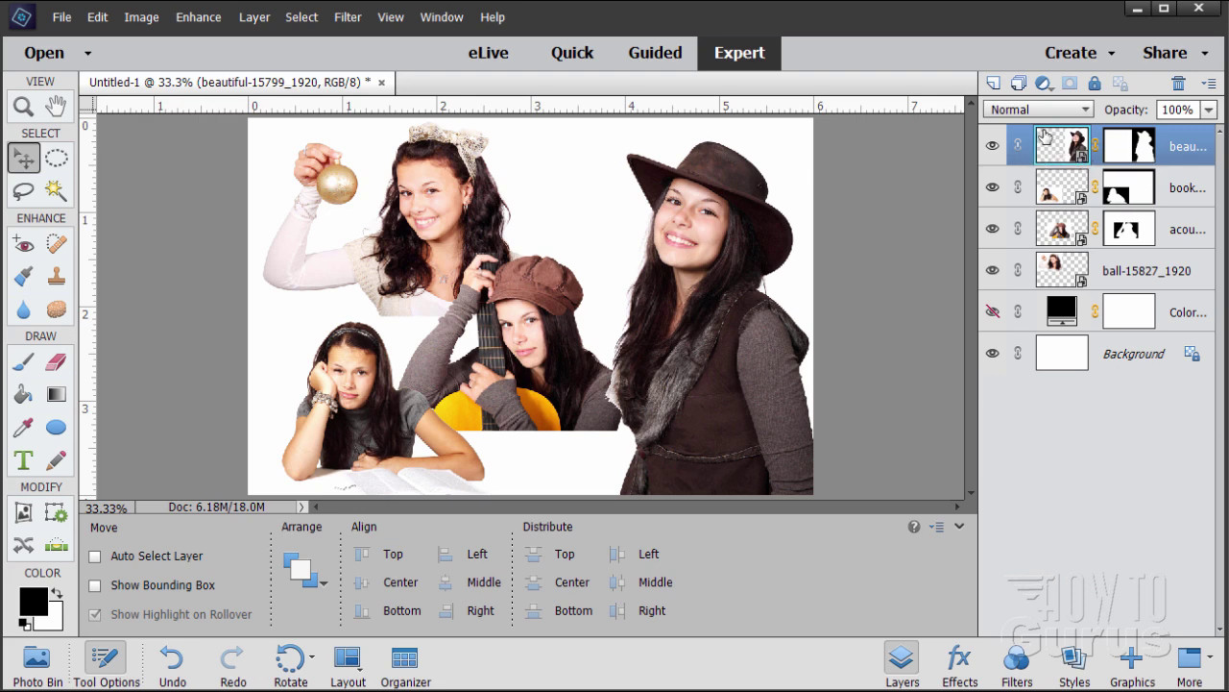
{"action": "left_click", "coordinate": [253, 18]}
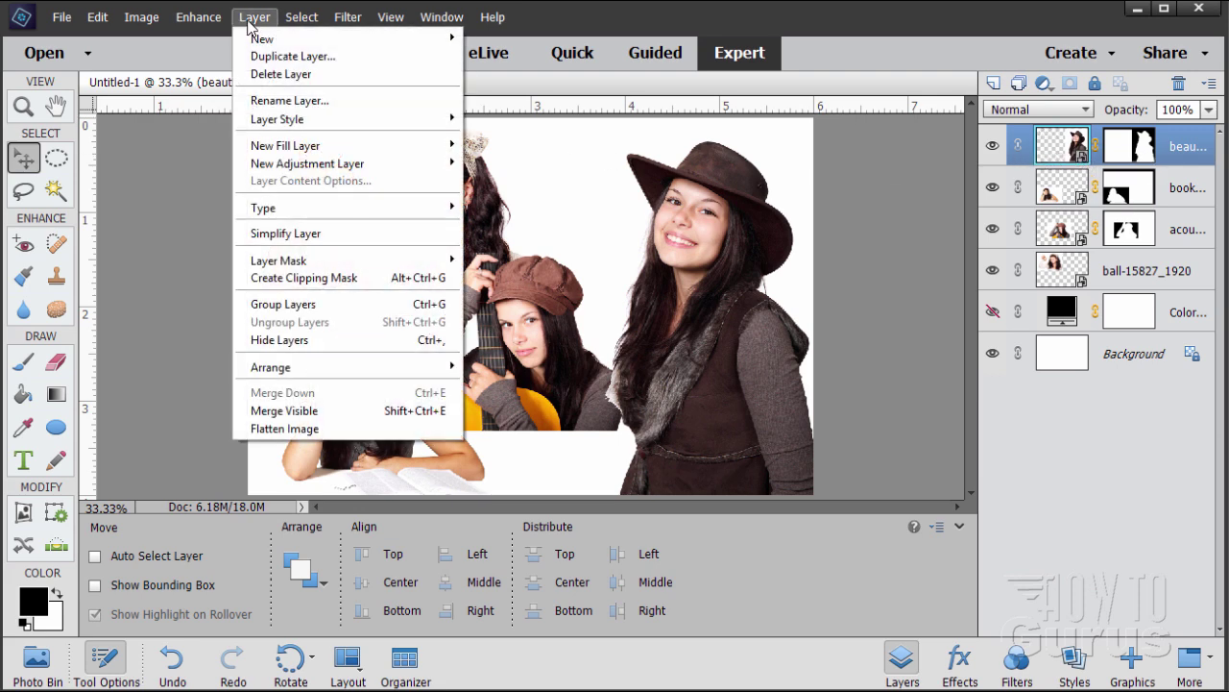
{"action": "mouse_move", "coordinate": [452, 119]}
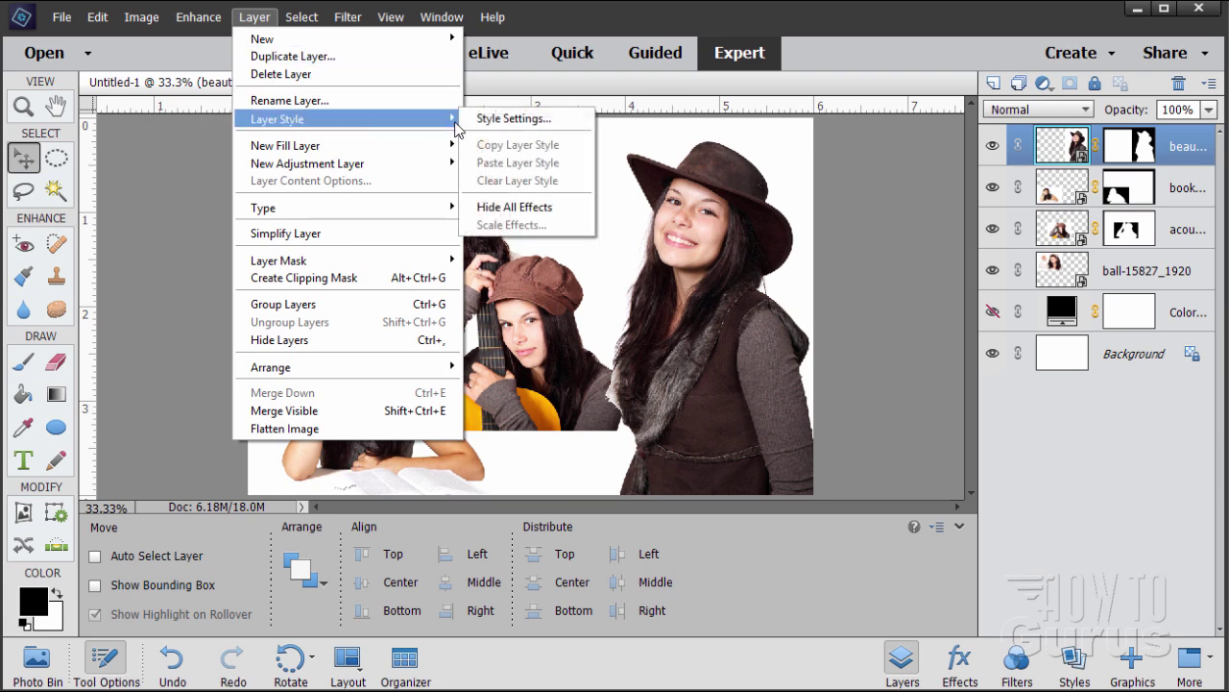
{"action": "left_click", "coordinate": [550, 120]}
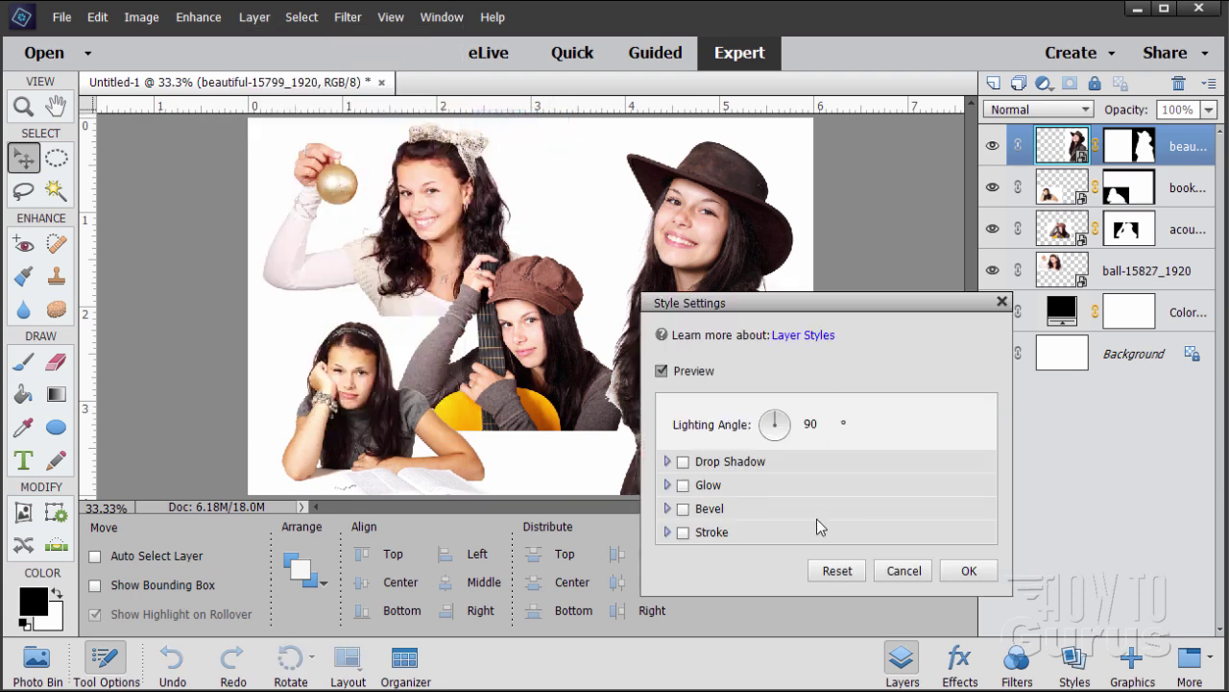
{"action": "left_click", "coordinate": [683, 485]}
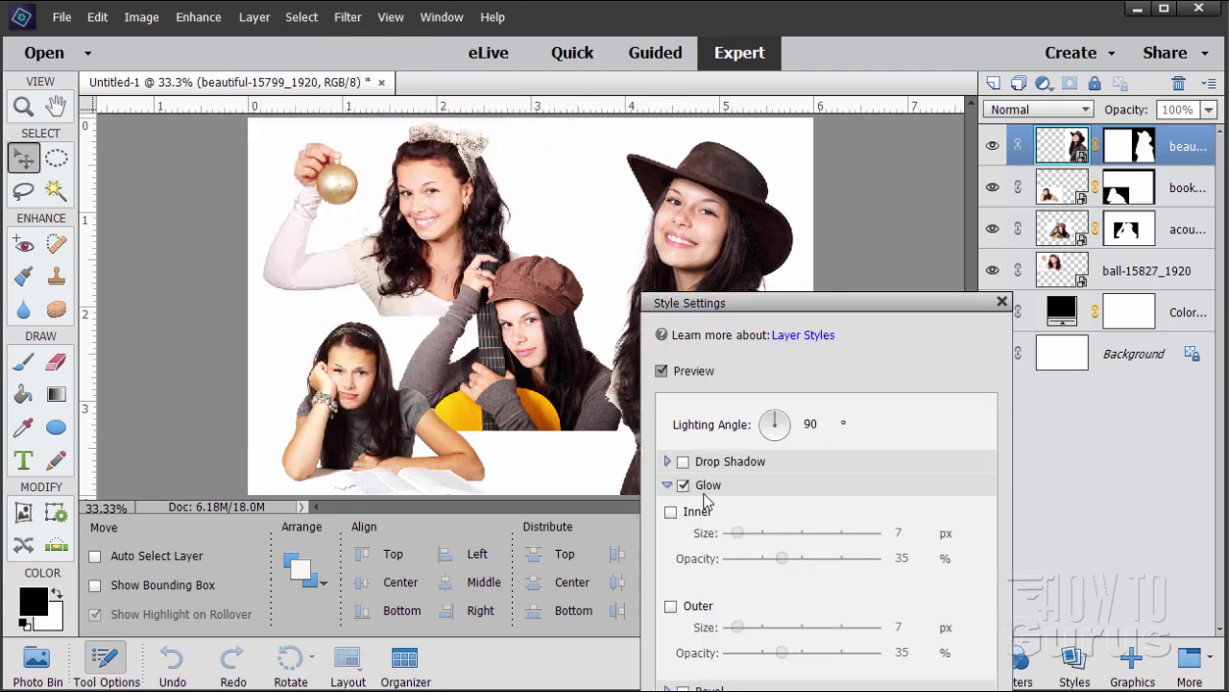
{"action": "left_click_drag", "start_coordinate": [833, 307], "coordinate": [876, 160]}
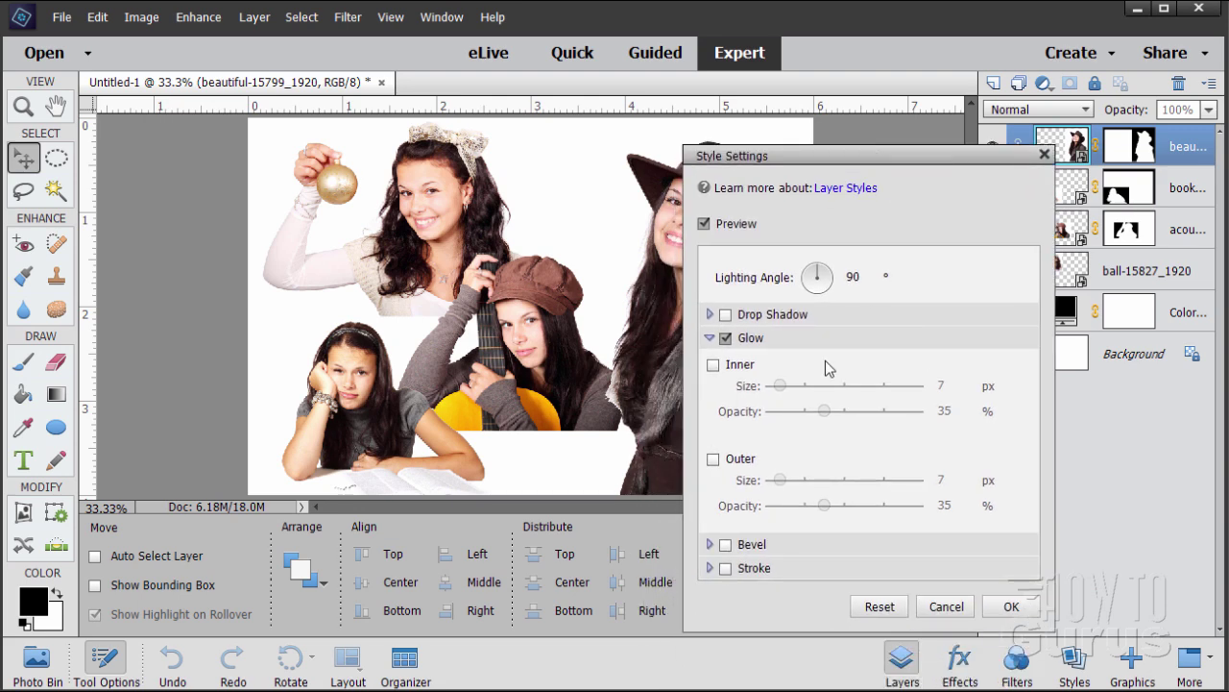
{"action": "left_click", "coordinate": [712, 461]}
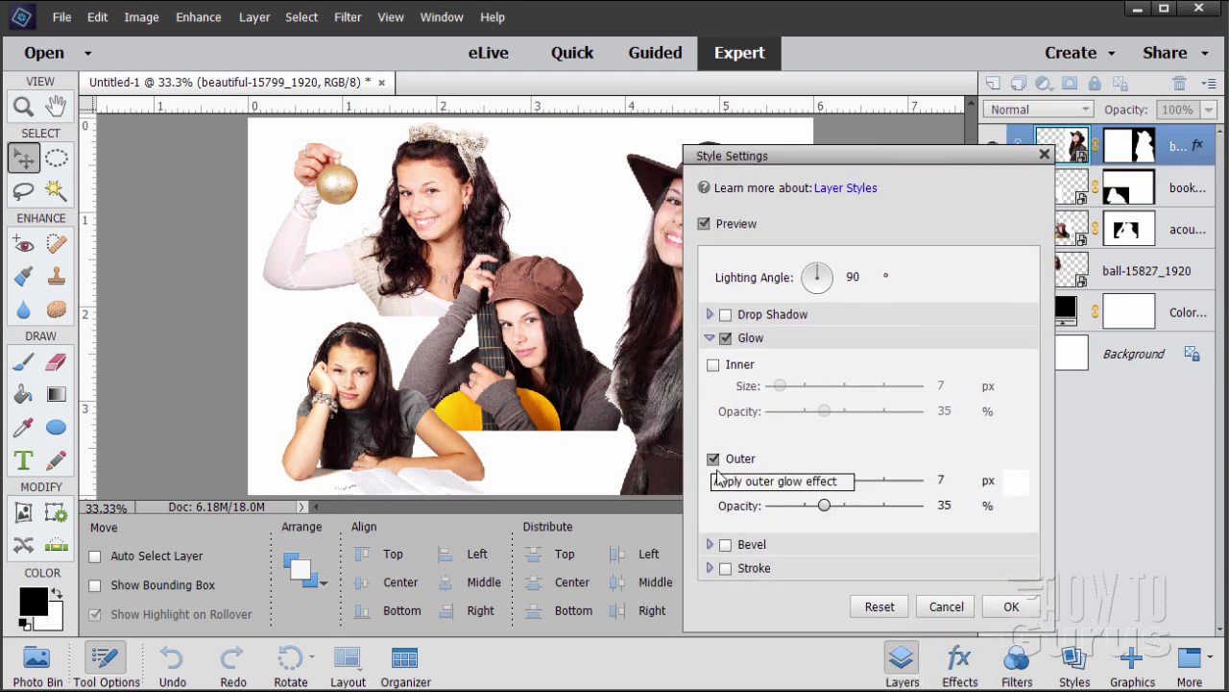
- Give the outer glow a white colour, a size of 56 px and 100% opacity, and apply the style
{"action": "left_click_drag", "start_coordinate": [809, 163], "coordinate": [870, 147]}
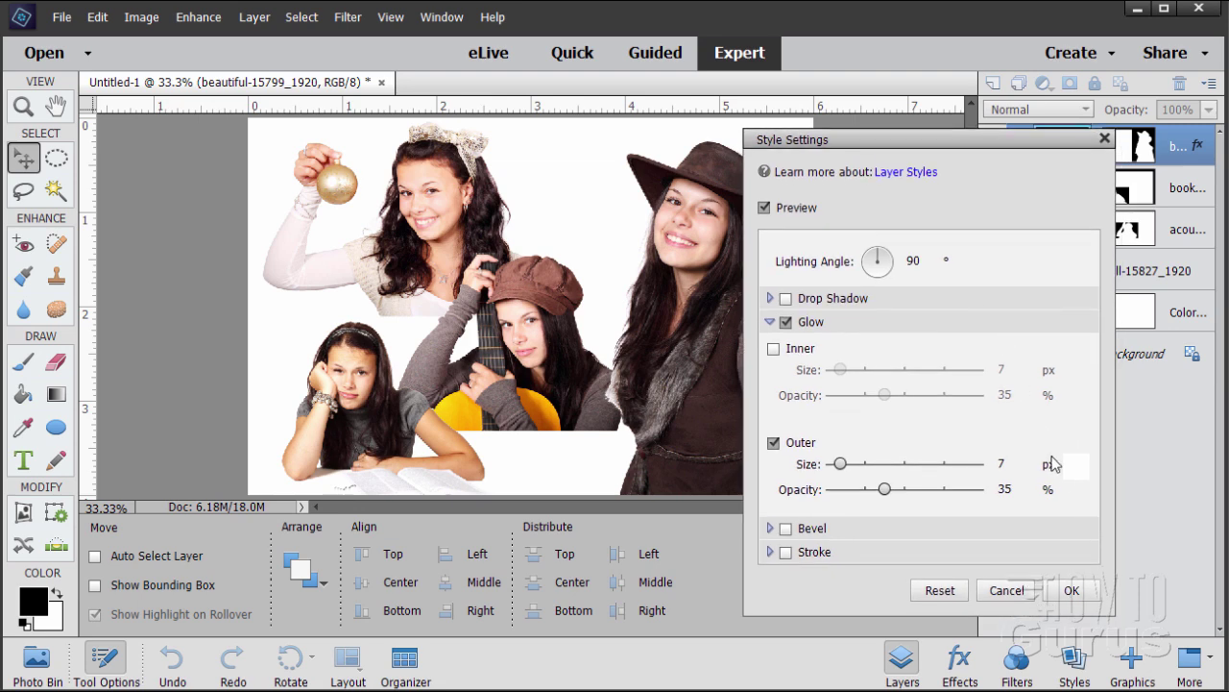
{"action": "left_click", "coordinate": [1082, 476]}
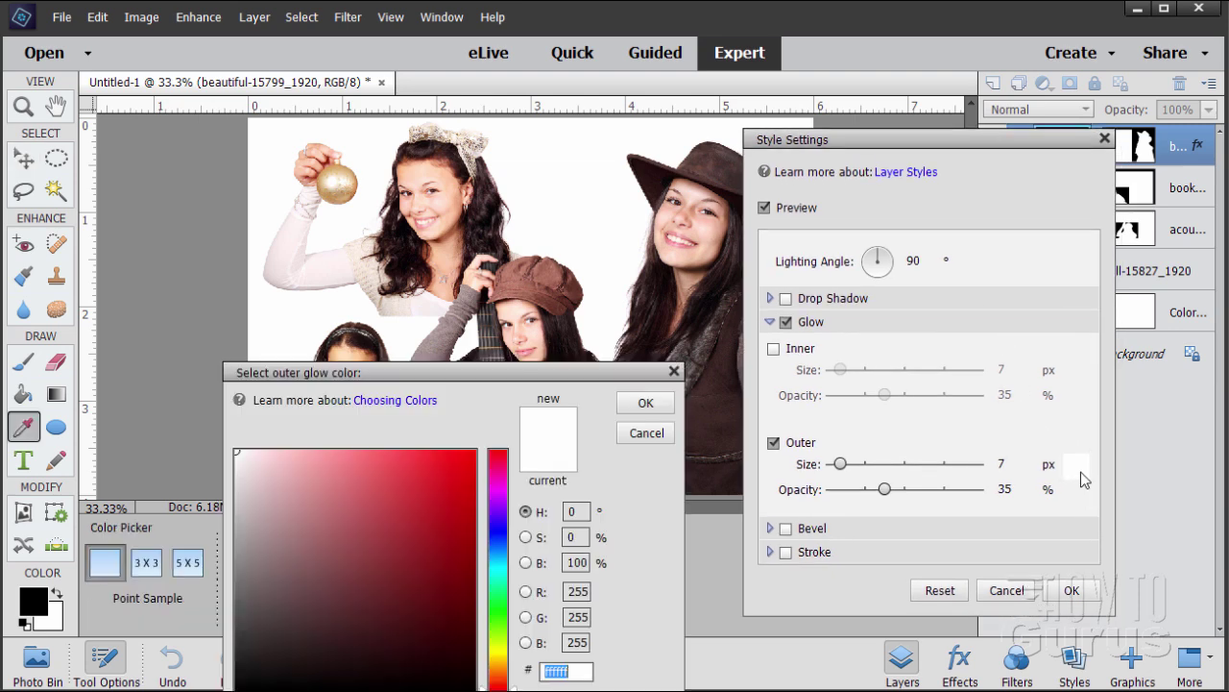
{"action": "mouse_move", "coordinate": [341, 583]}
{"action": "left_mouse_down"}
{"action": "mouse_move", "coordinate": [274, 521]}
{"action": "mouse_move", "coordinate": [252, 455]}
{"action": "mouse_move", "coordinate": [231, 448]}
{"action": "left_mouse_up"}
{"action": "left_click", "coordinate": [646, 404]}
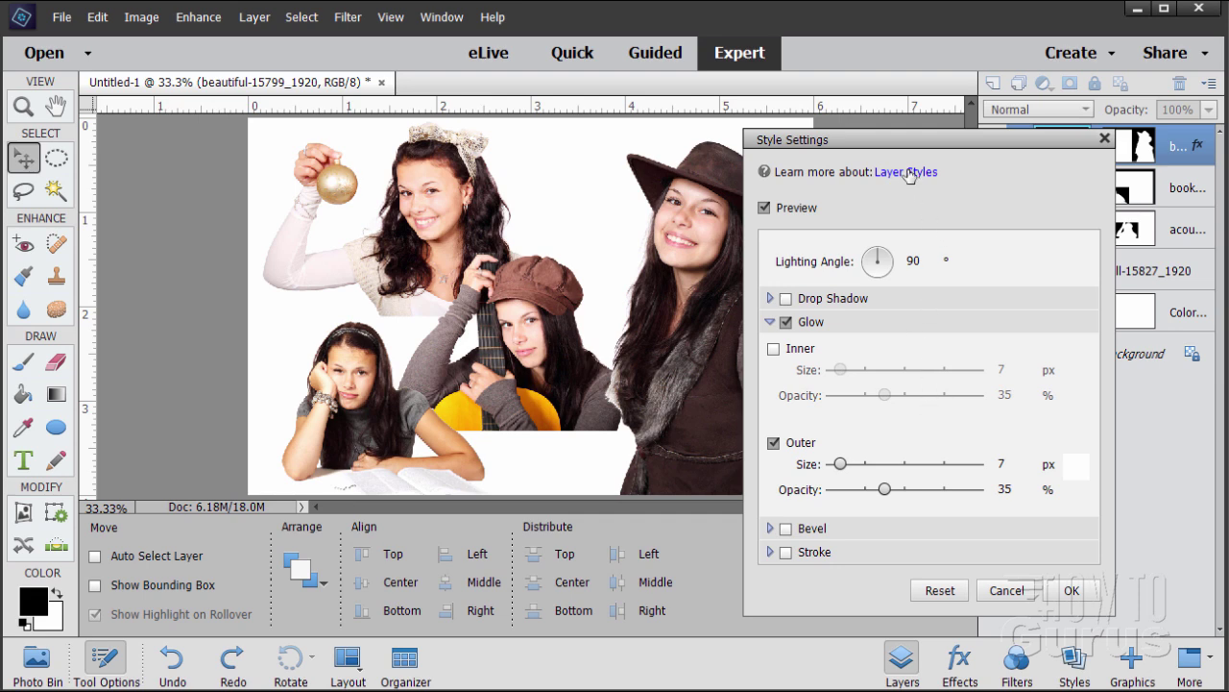
{"action": "left_click_drag", "start_coordinate": [913, 146], "coordinate": [945, 140]}
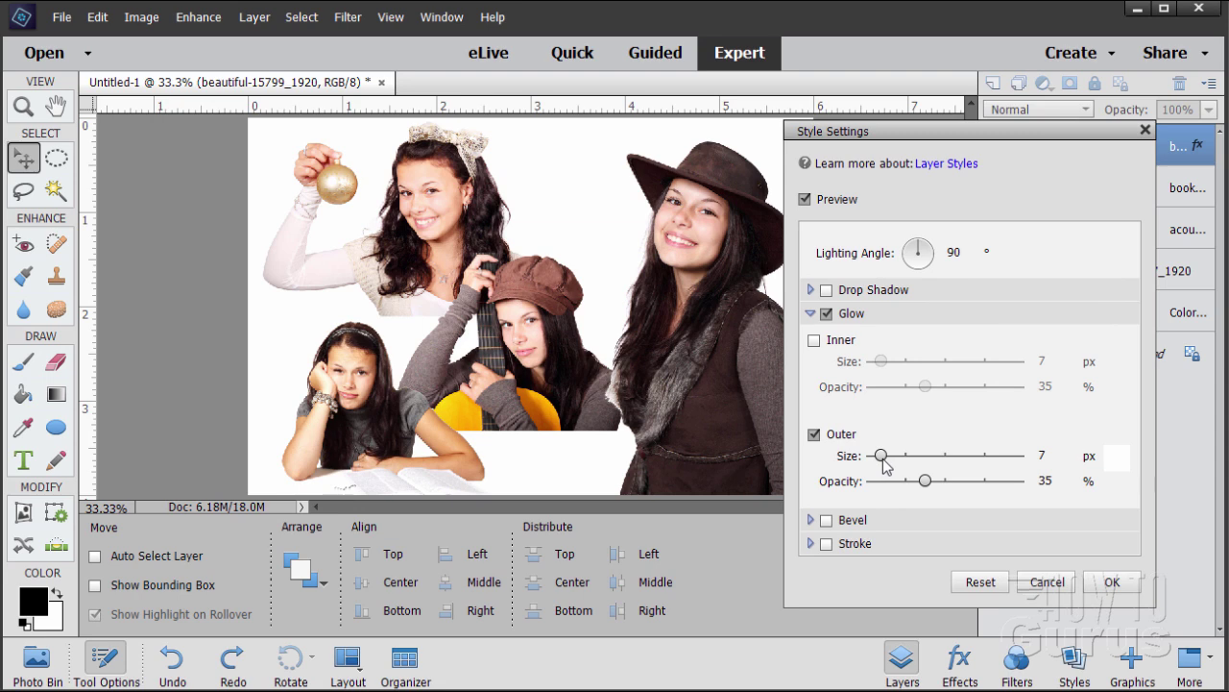
{"action": "left_click_drag", "start_coordinate": [882, 457], "coordinate": [1049, 488]}
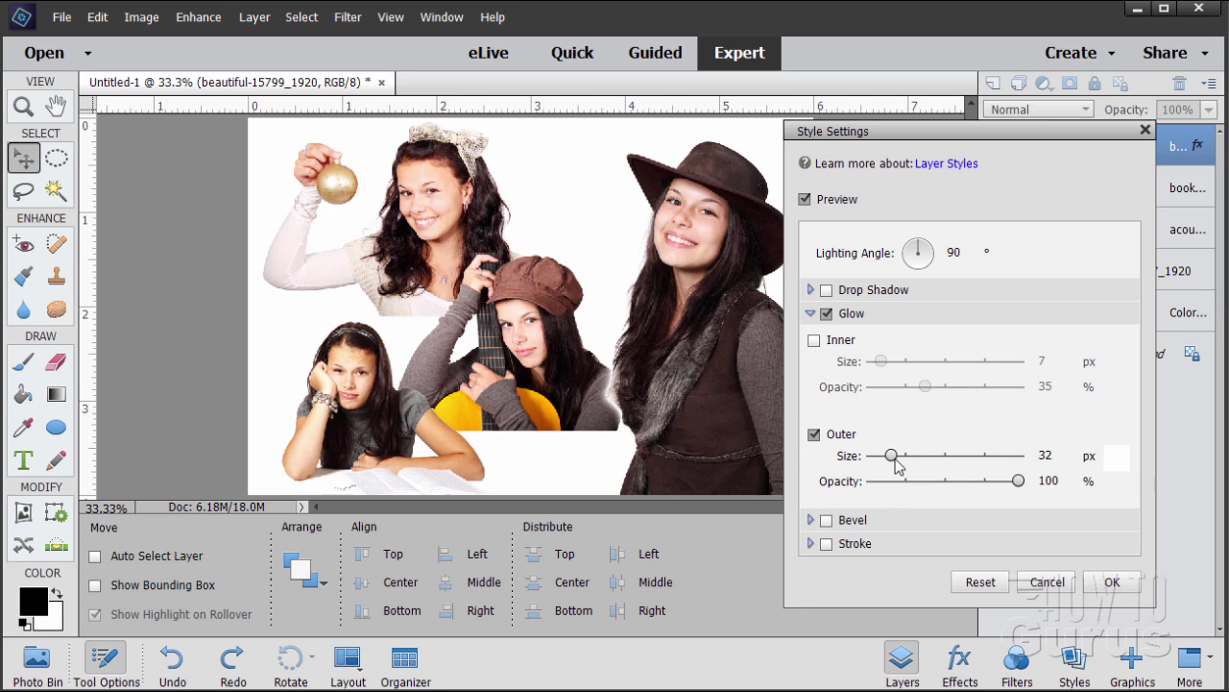
{"action": "mouse_move", "coordinate": [894, 459]}
{"action": "left_mouse_down"}
{"action": "mouse_move", "coordinate": [916, 457]}
{"action": "mouse_move", "coordinate": [903, 458]}
{"action": "left_mouse_up"}
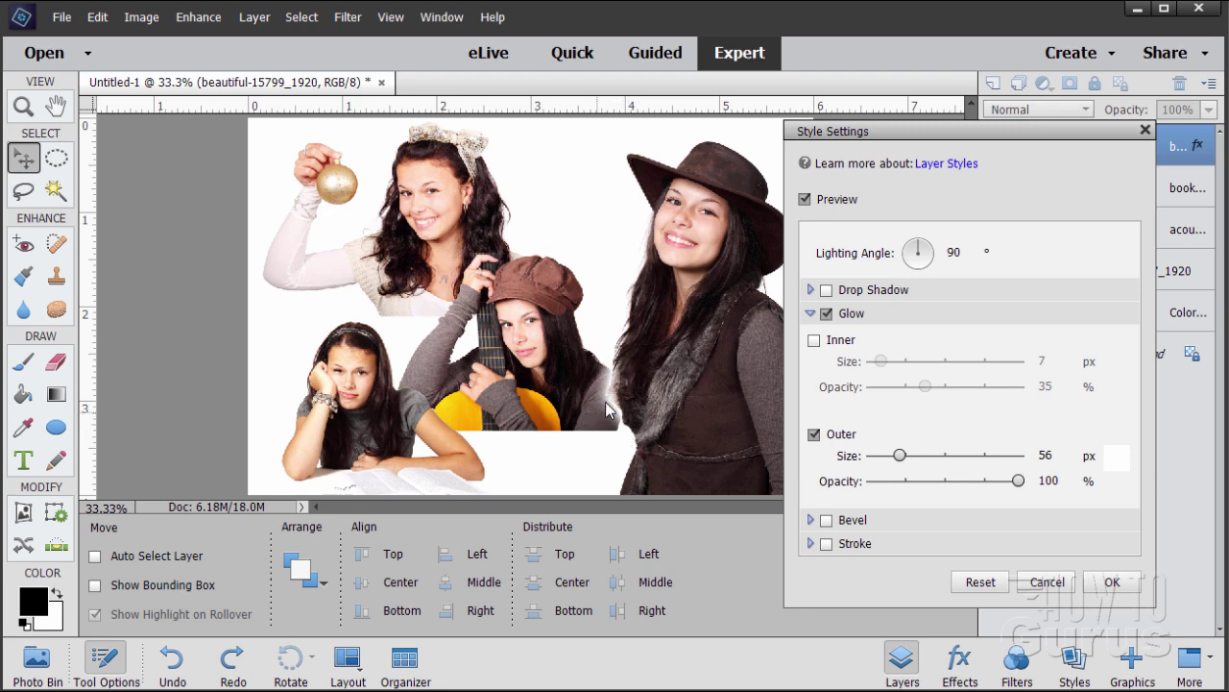
{"action": "left_click", "coordinate": [1100, 584]}
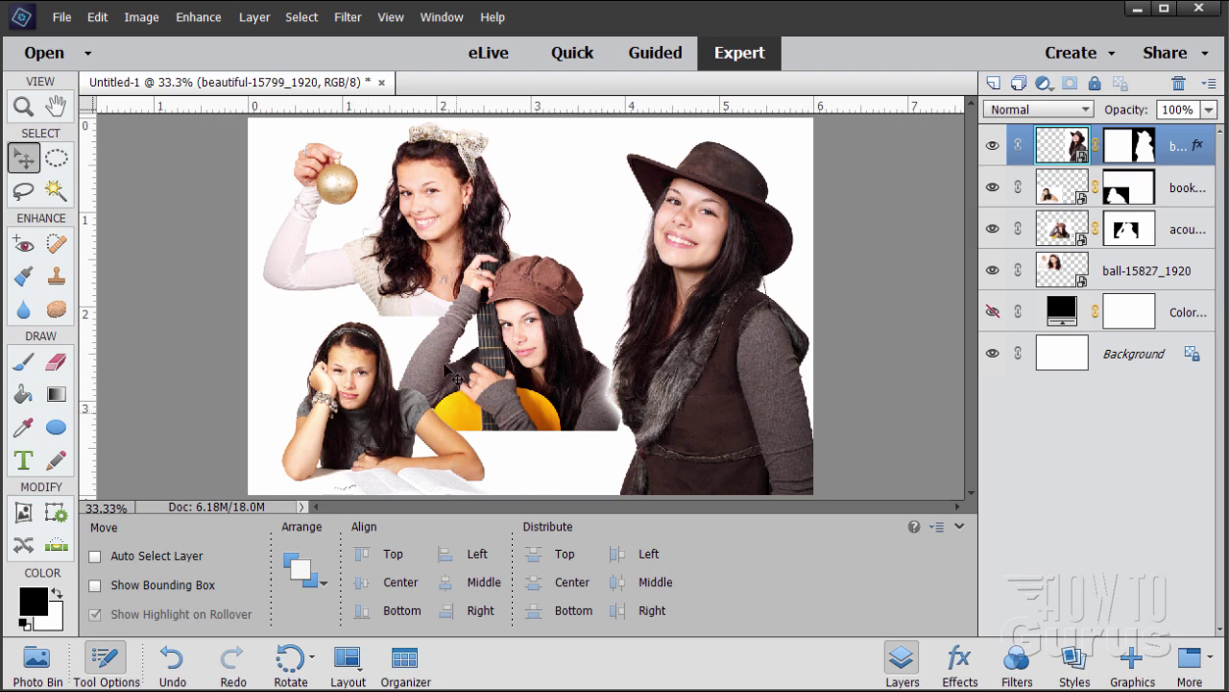
- Turn on an outer Glow layer style for the book-15584_1920 layer
{"action": "left_click", "coordinate": [1060, 197]}
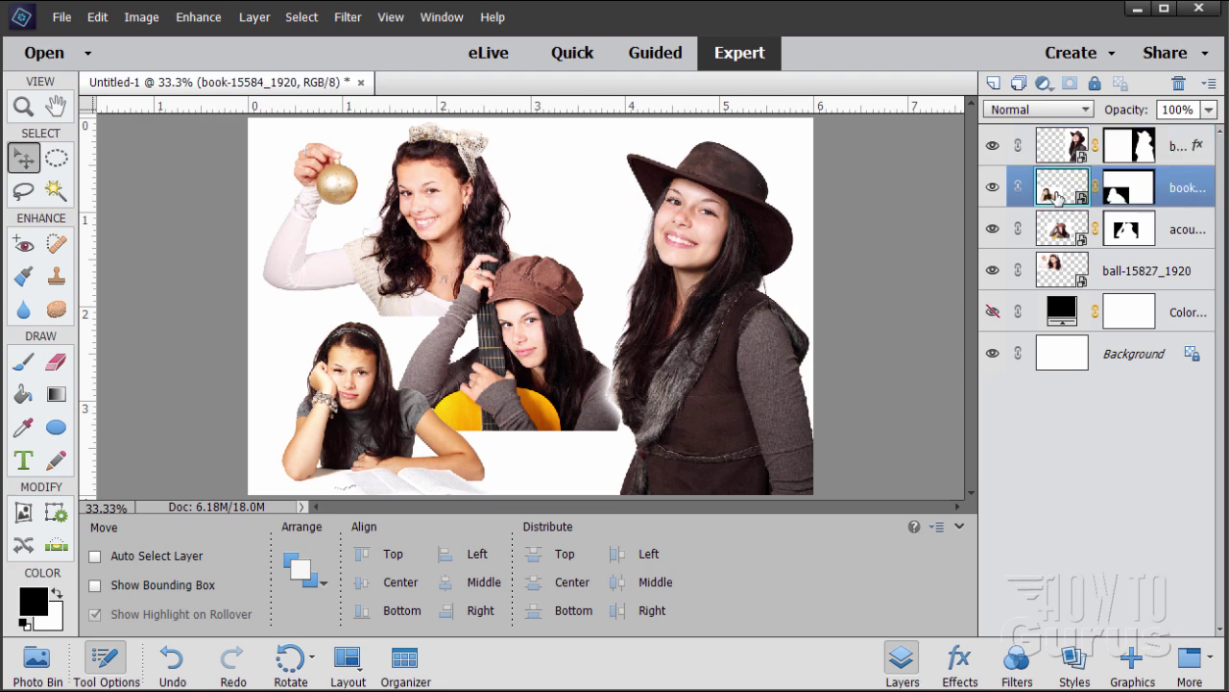
{"action": "left_click", "coordinate": [993, 188]}
{"action": "left_click", "coordinate": [994, 187]}
{"action": "left_click", "coordinate": [993, 187]}
{"action": "left_click", "coordinate": [993, 188]}
{"action": "left_click", "coordinate": [255, 19]}
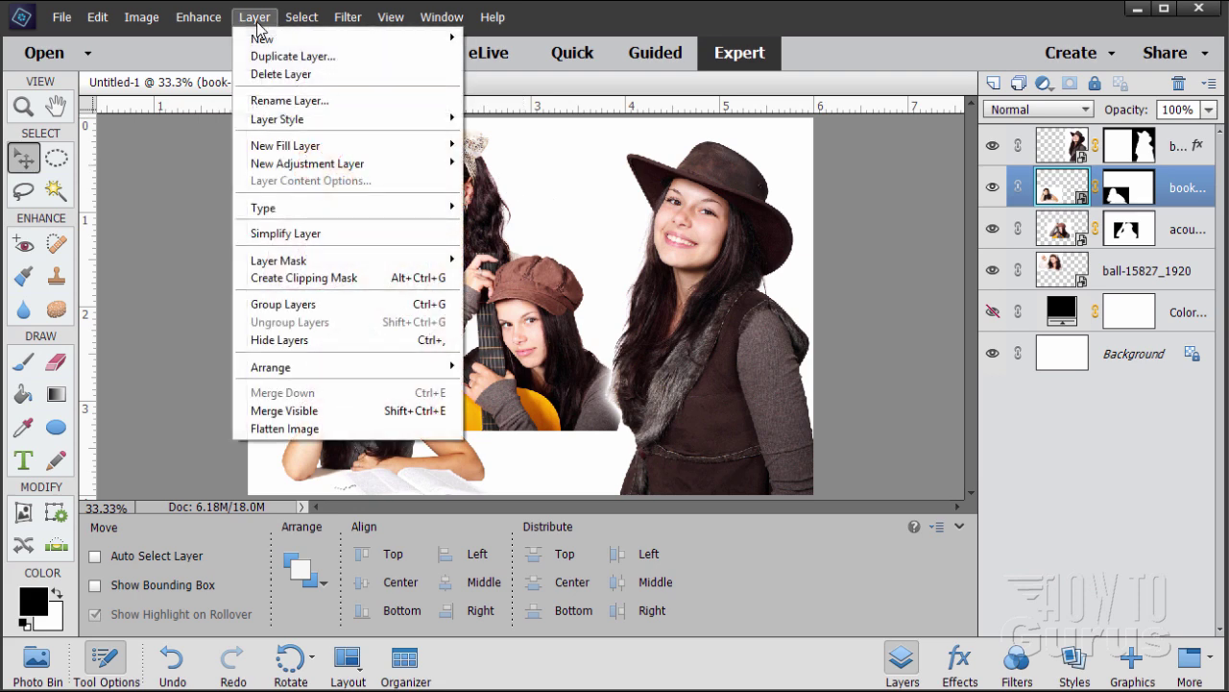
{"action": "mouse_move", "coordinate": [288, 118]}
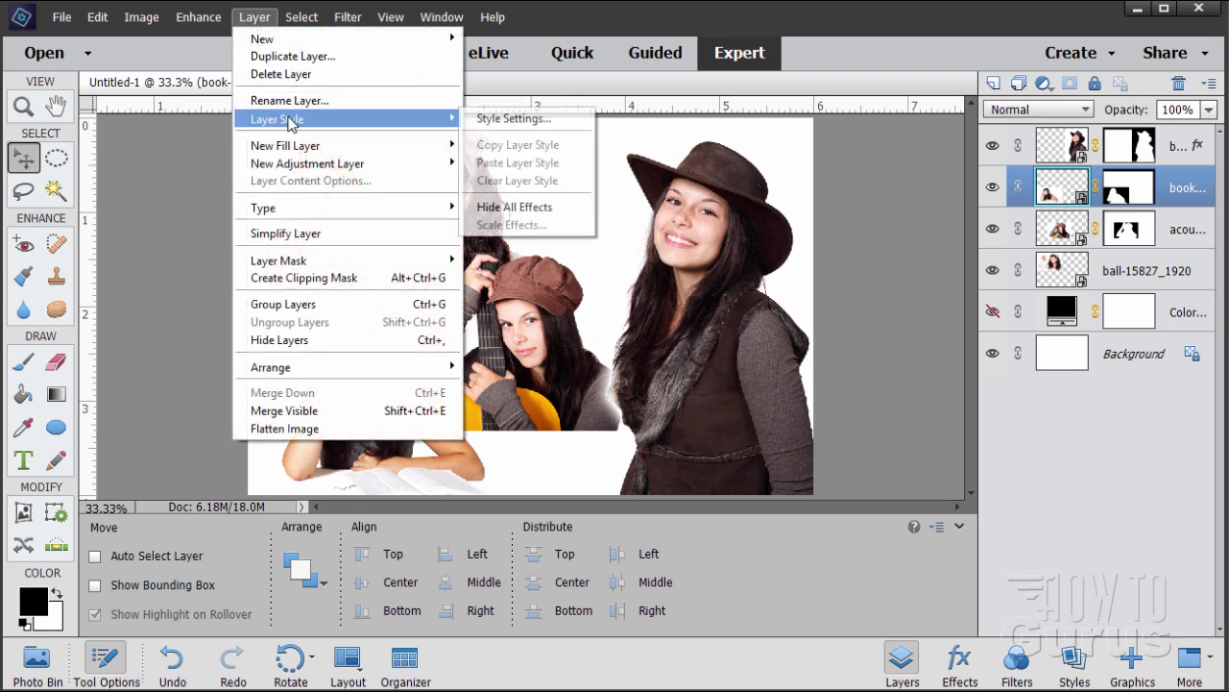
{"action": "left_click", "coordinate": [496, 119]}
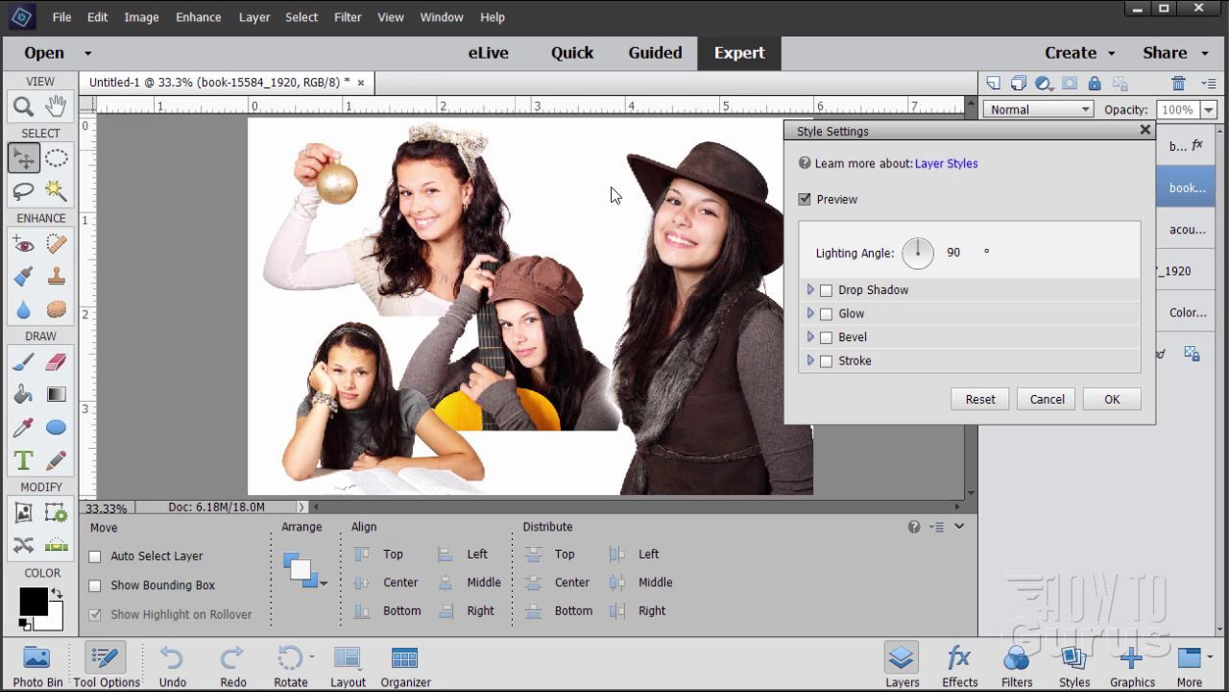
{"action": "left_click", "coordinate": [811, 336]}
{"action": "left_click", "coordinate": [811, 337]}
{"action": "left_click", "coordinate": [812, 314]}
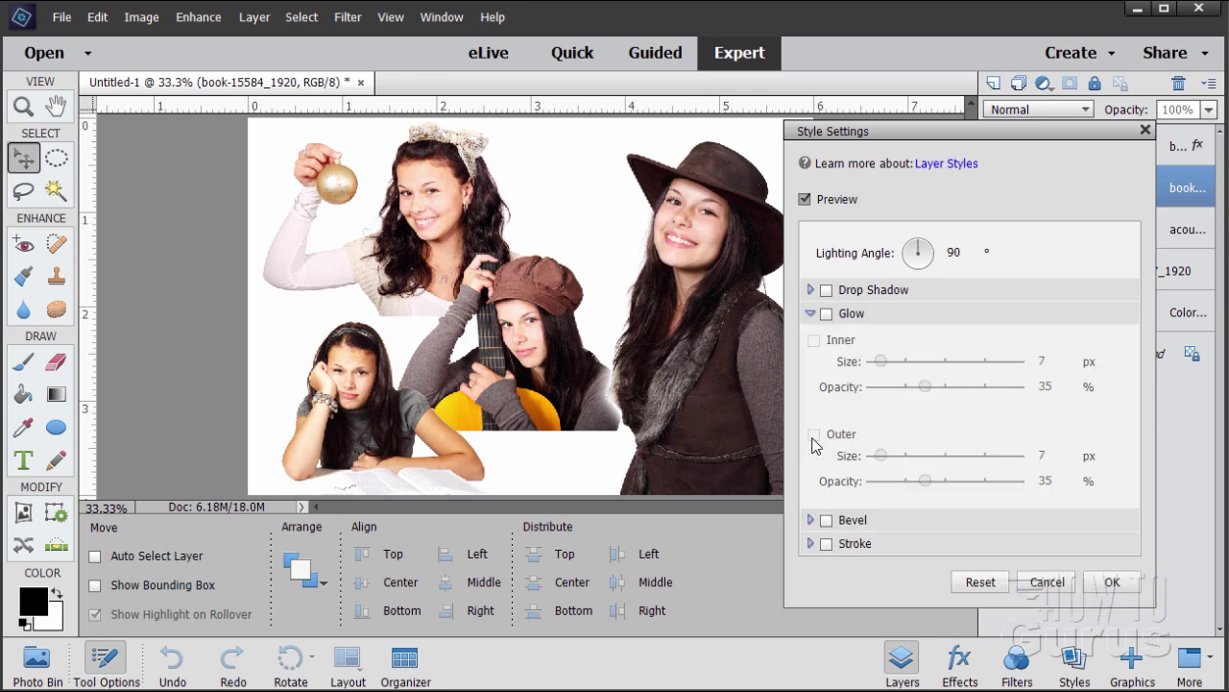
{"action": "left_click", "coordinate": [826, 313]}
{"action": "left_click", "coordinate": [814, 434]}
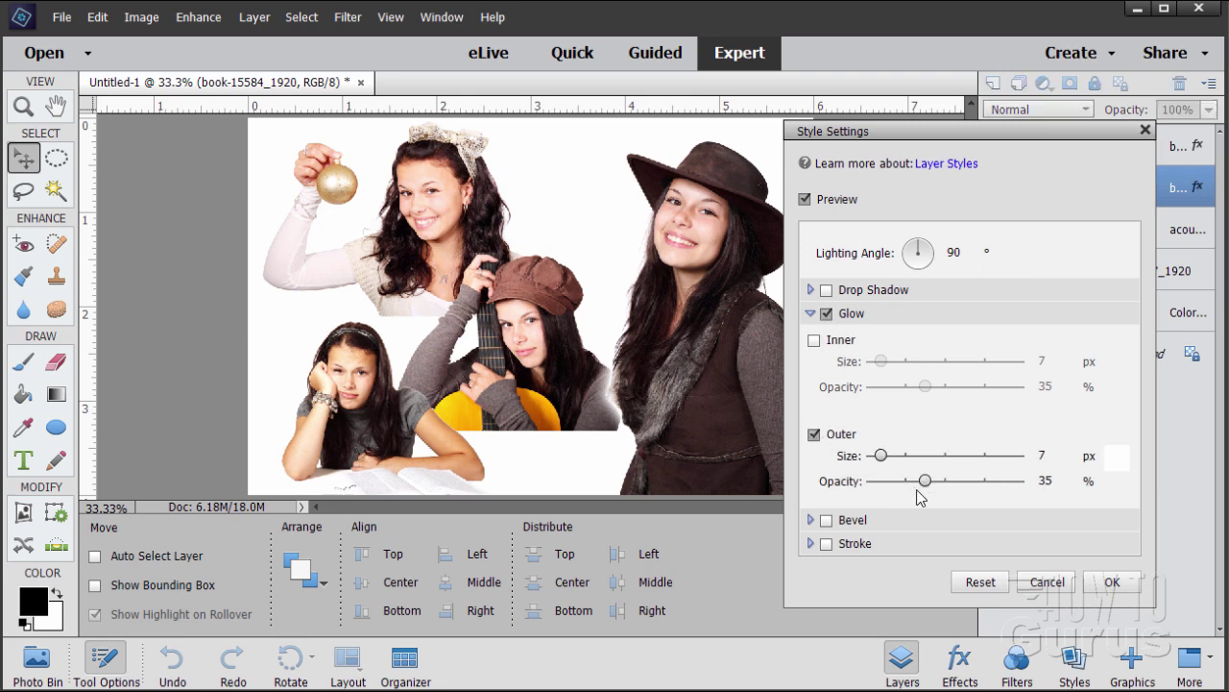
- Set the book photo's outer glow to 100% opacity and a size of 86 px, and apply the style
{"action": "left_click_drag", "start_coordinate": [925, 480], "coordinate": [1018, 480]}
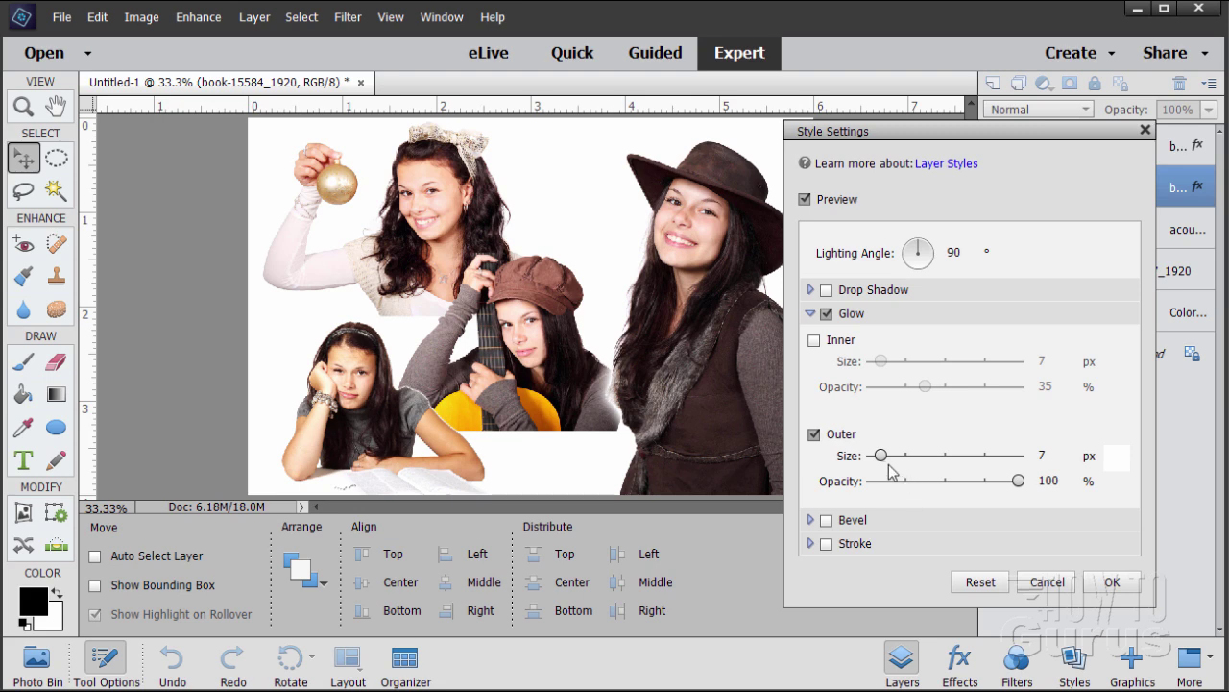
{"action": "left_click_drag", "start_coordinate": [883, 463], "coordinate": [903, 459]}
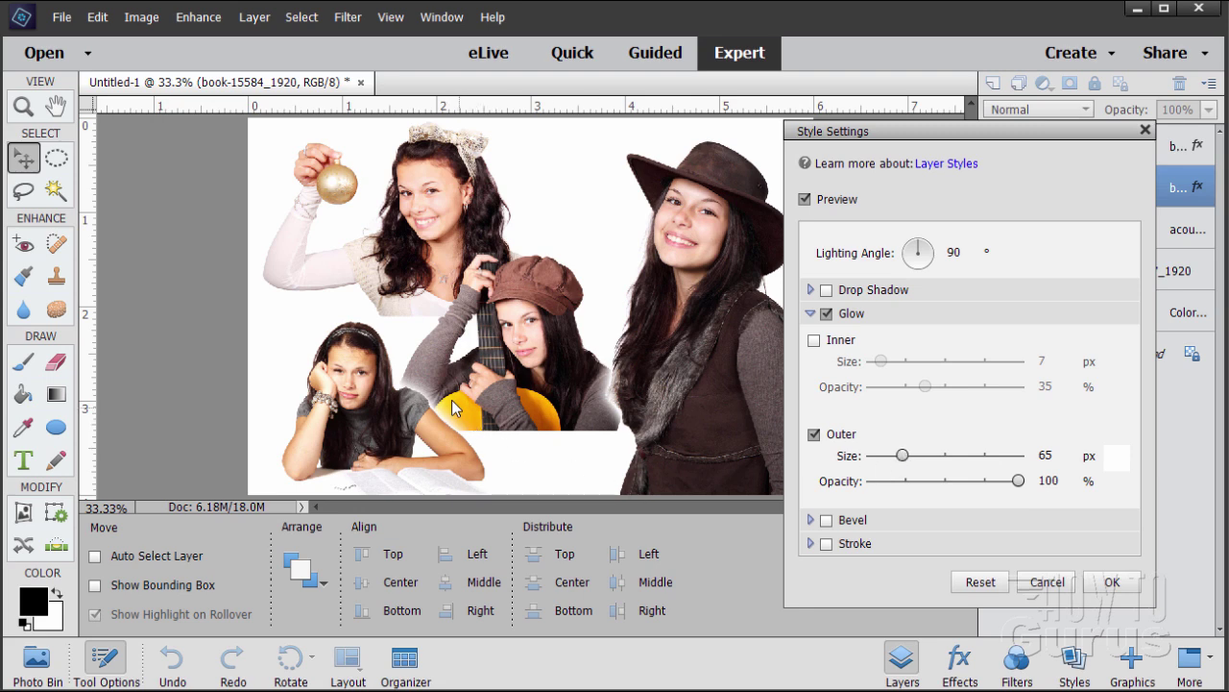
{"action": "mouse_move", "coordinate": [891, 463]}
{"action": "left_mouse_down"}
{"action": "mouse_move", "coordinate": [975, 465]}
{"action": "mouse_move", "coordinate": [913, 466]}
{"action": "left_mouse_up"}
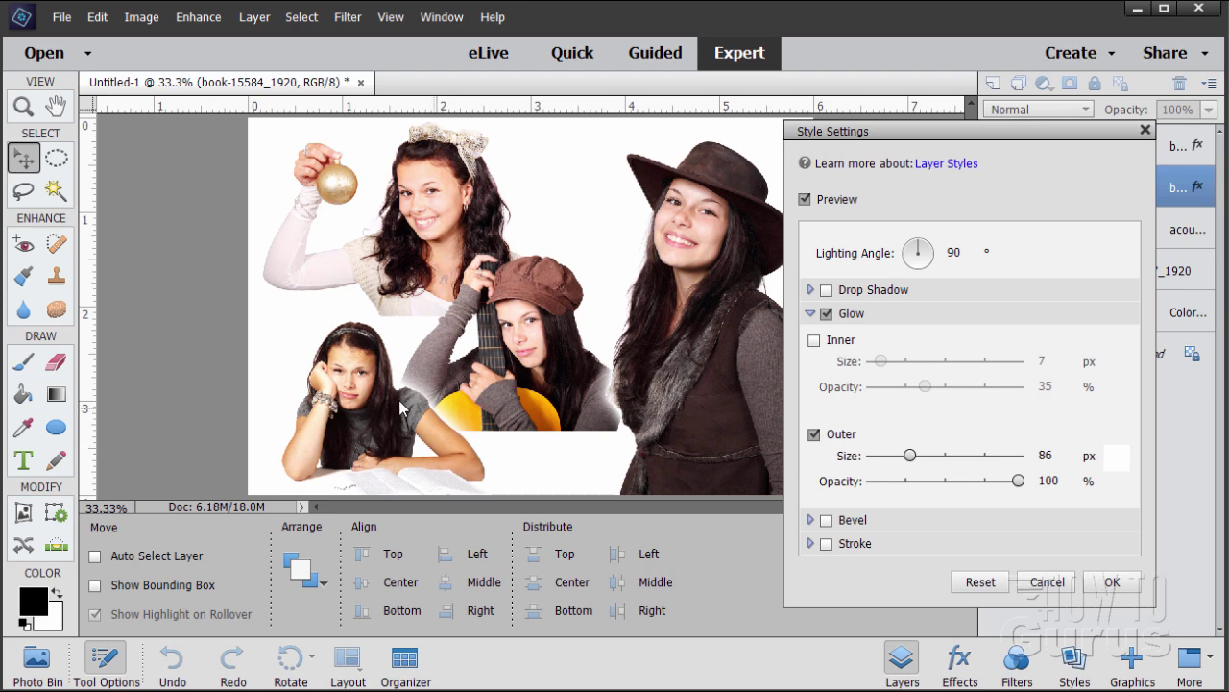
{"action": "left_click", "coordinate": [1111, 580]}
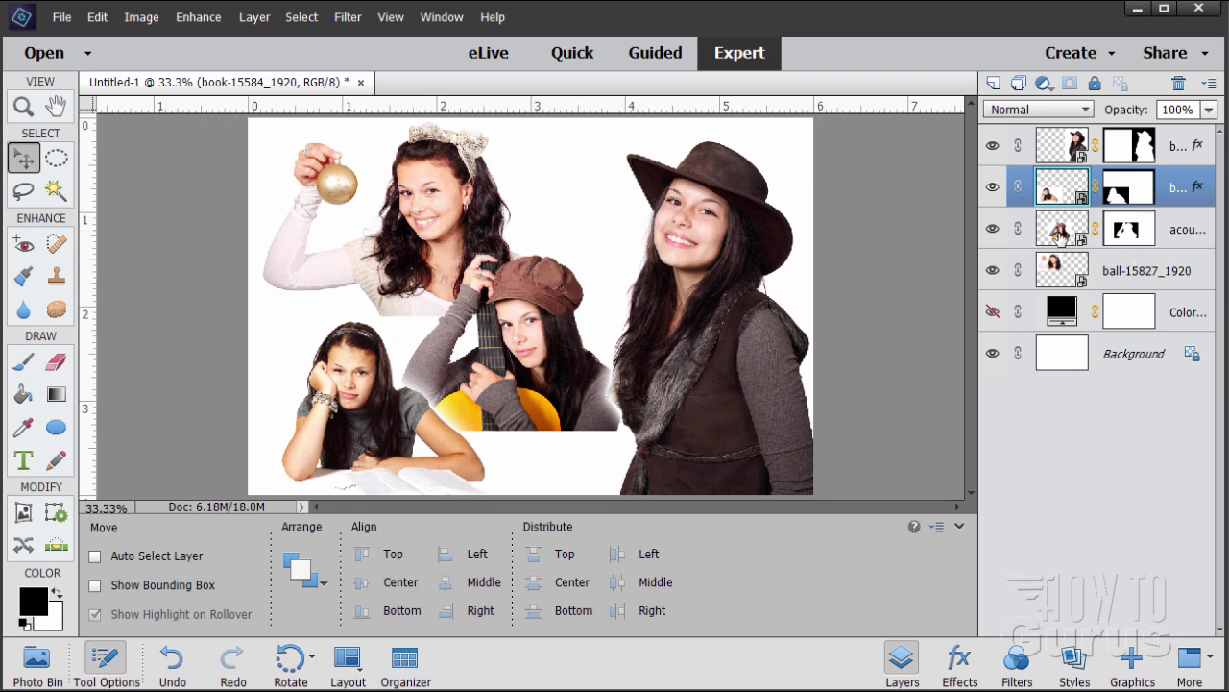
- Add an outer Glow style to the acoustic-guitar-15598_1920 layer with a size of 89 px and 100% opacity
{"action": "left_click", "coordinate": [1059, 233]}
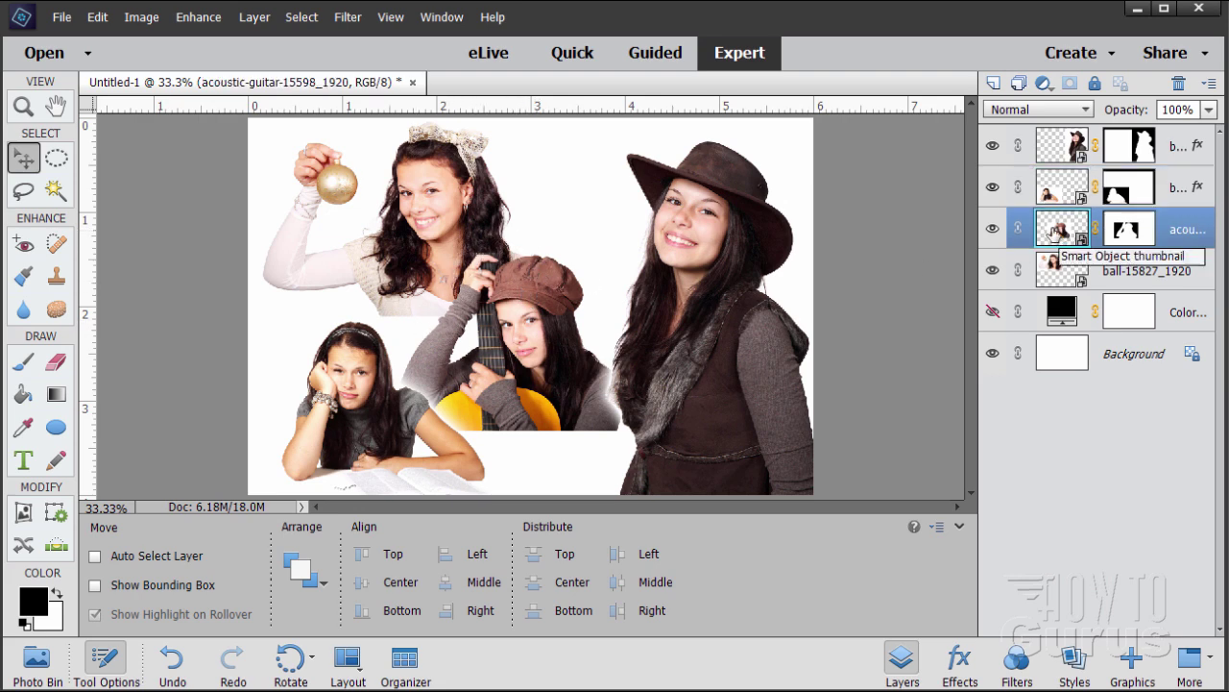
{"action": "left_click", "coordinate": [256, 20]}
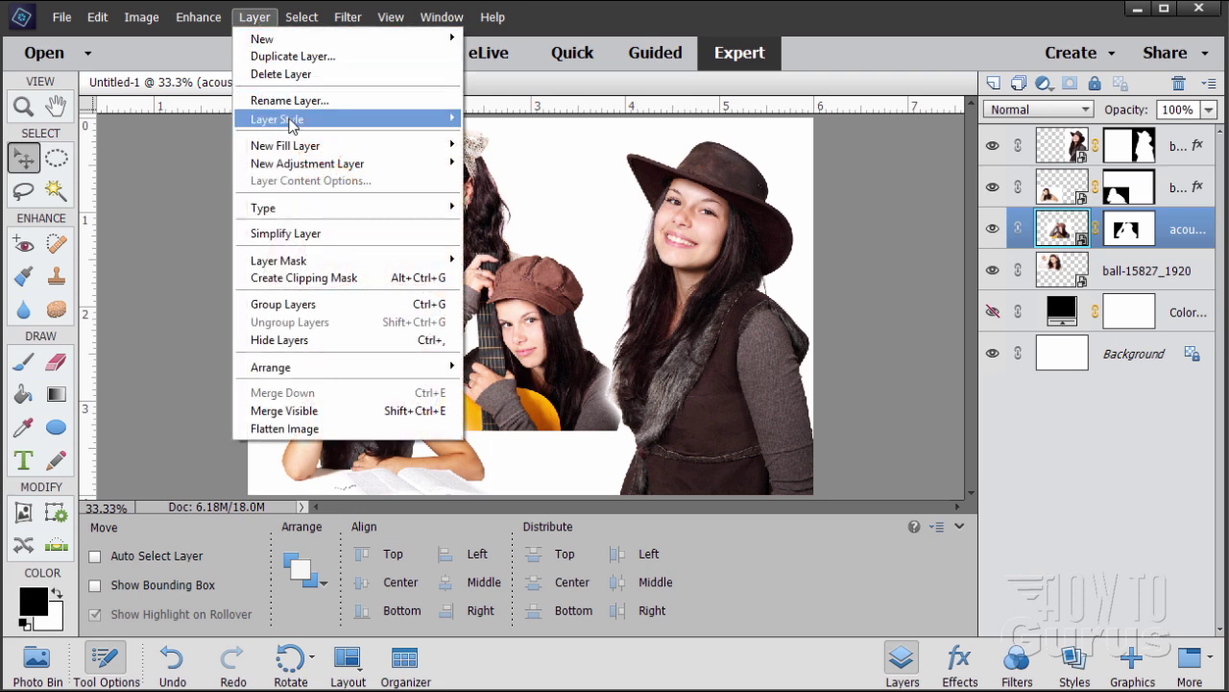
{"action": "mouse_move", "coordinate": [403, 119]}
{"action": "left_click", "coordinate": [505, 119]}
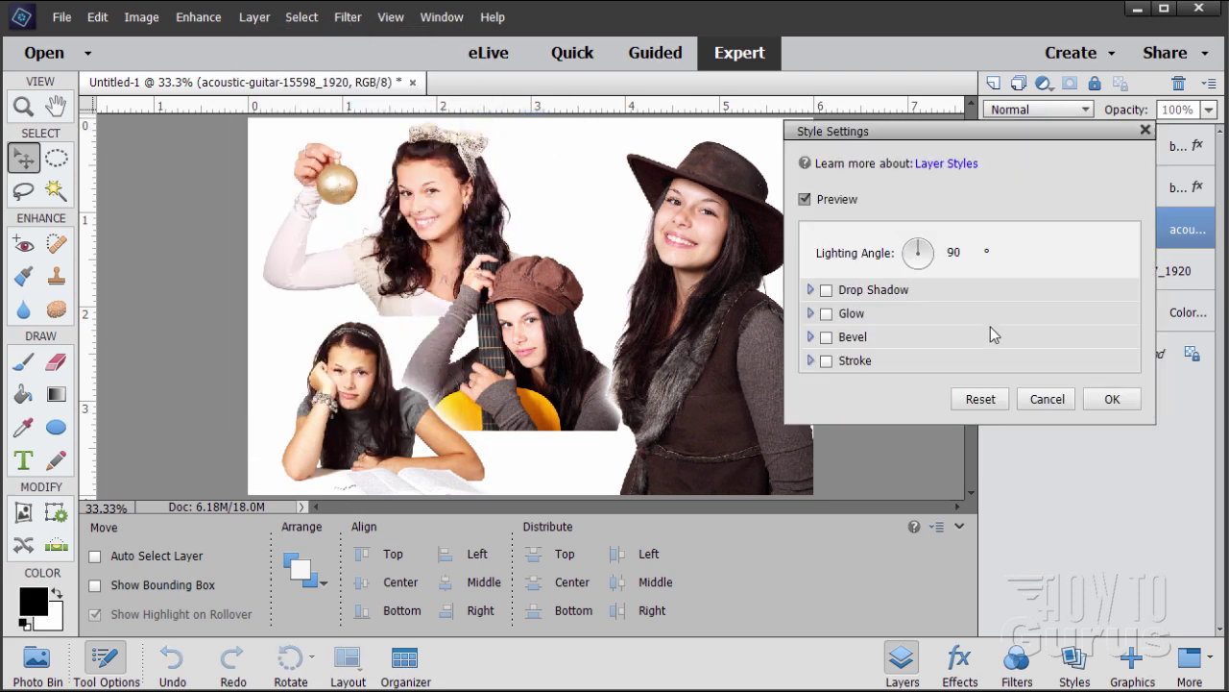
{"action": "left_click", "coordinate": [812, 315]}
{"action": "left_click", "coordinate": [826, 314]}
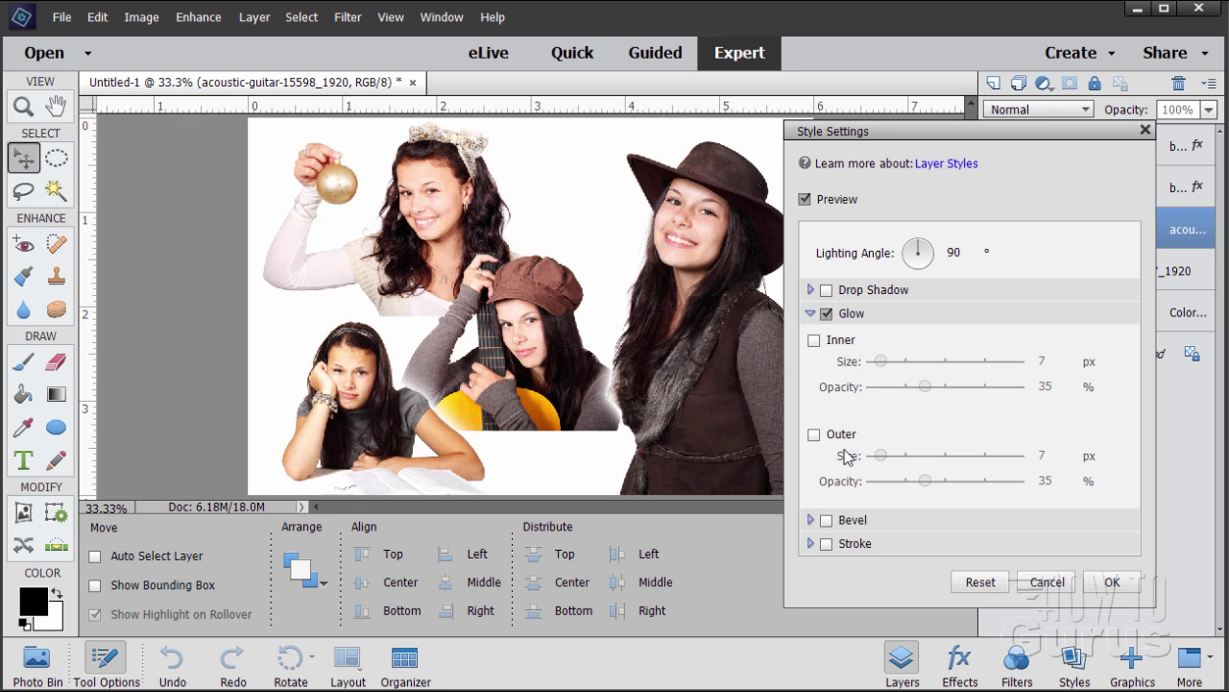
{"action": "left_click", "coordinate": [814, 434]}
{"action": "left_click_drag", "start_coordinate": [925, 480], "coordinate": [1082, 496]}
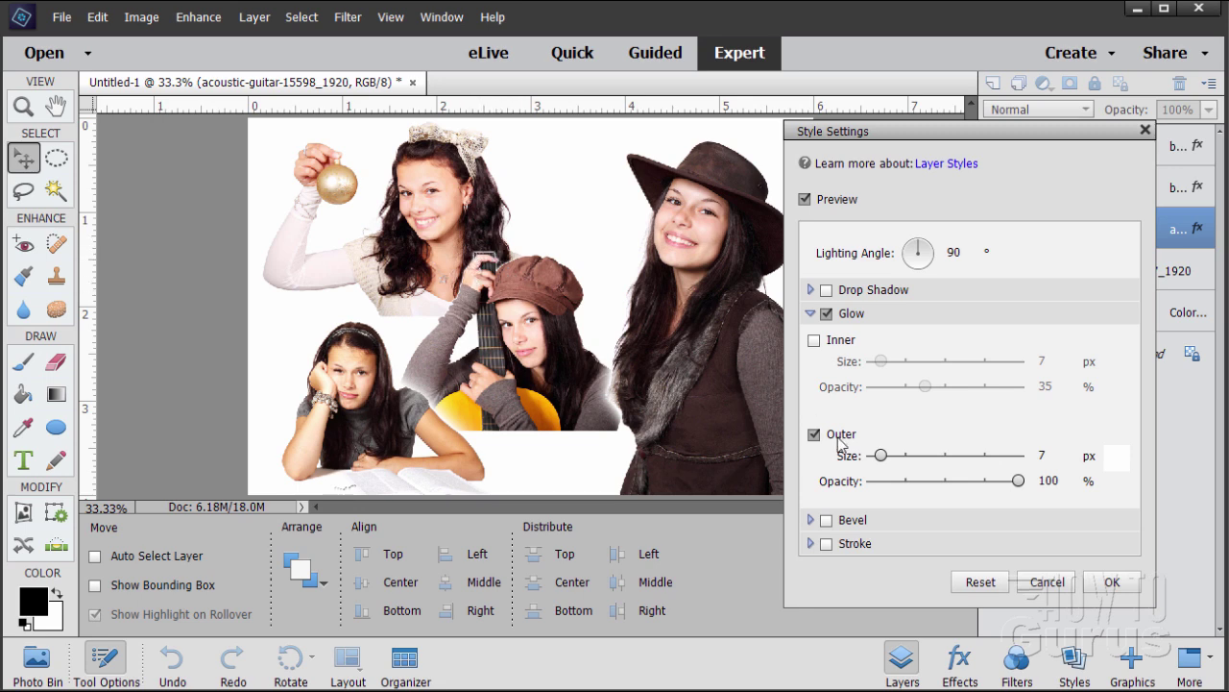
{"action": "left_click_drag", "start_coordinate": [880, 459], "coordinate": [912, 476]}
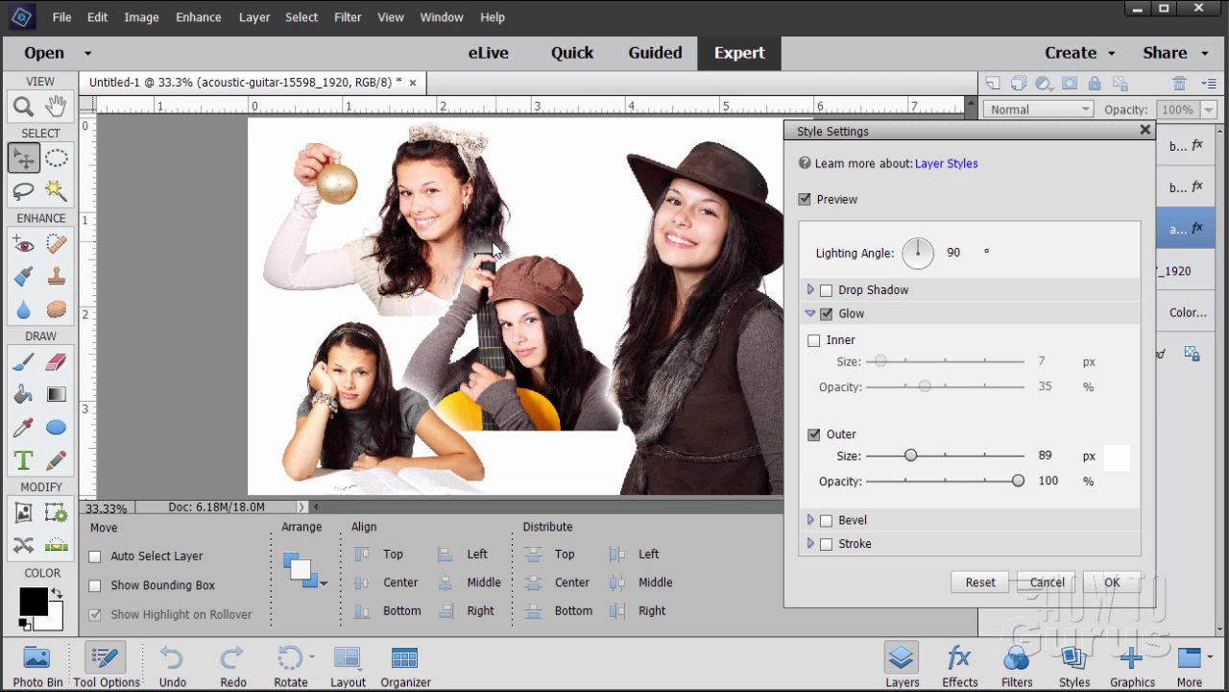
{"action": "left_click", "coordinate": [1106, 582]}
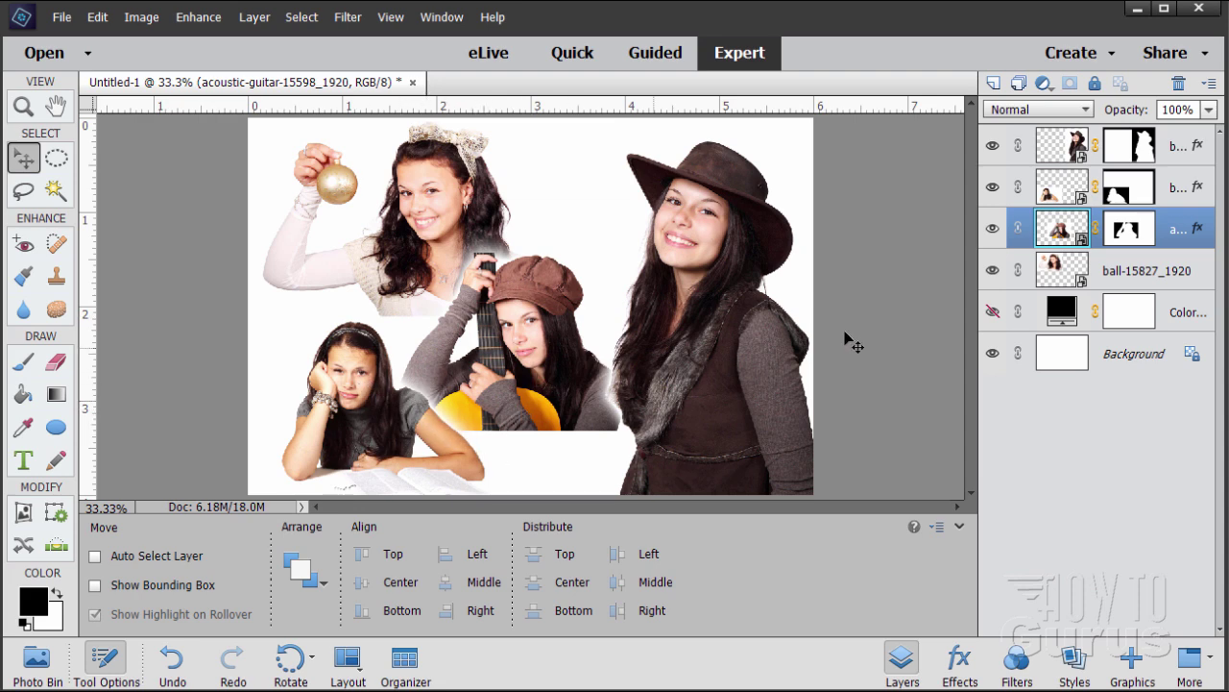
- Turn off the Glow style on the book-15584_1920 layer and try a white Stroke style instead
{"action": "left_click", "coordinate": [1052, 188]}
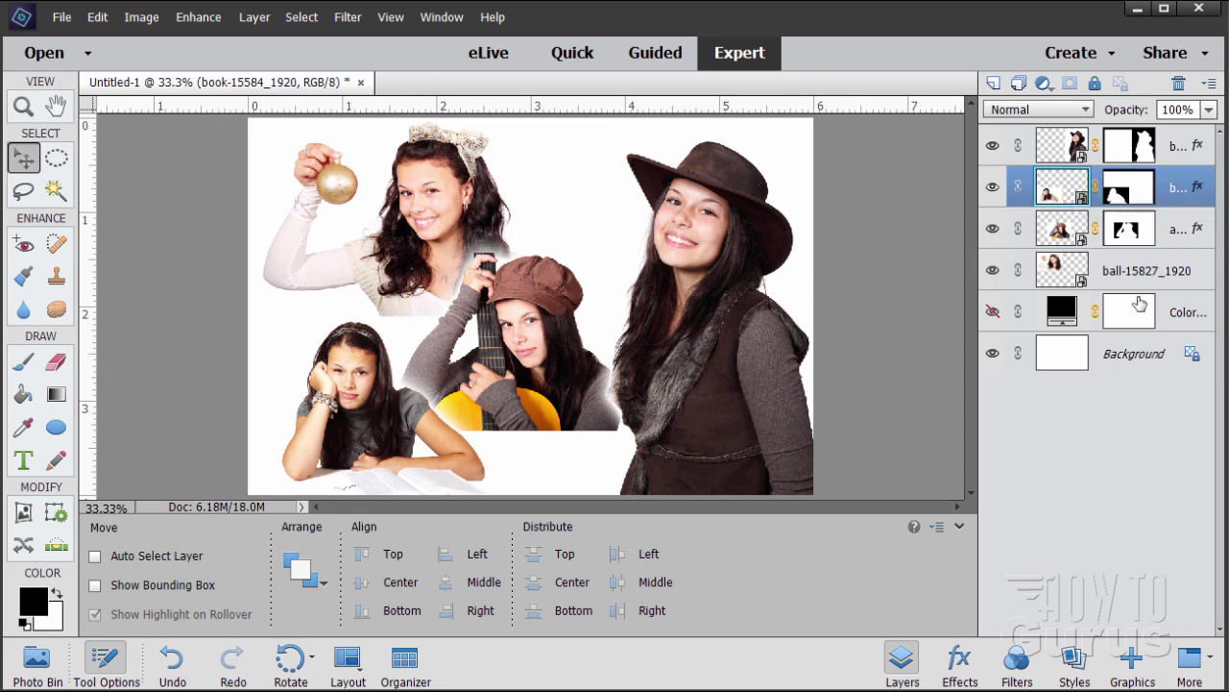
{"action": "double_click", "coordinate": [1200, 195]}
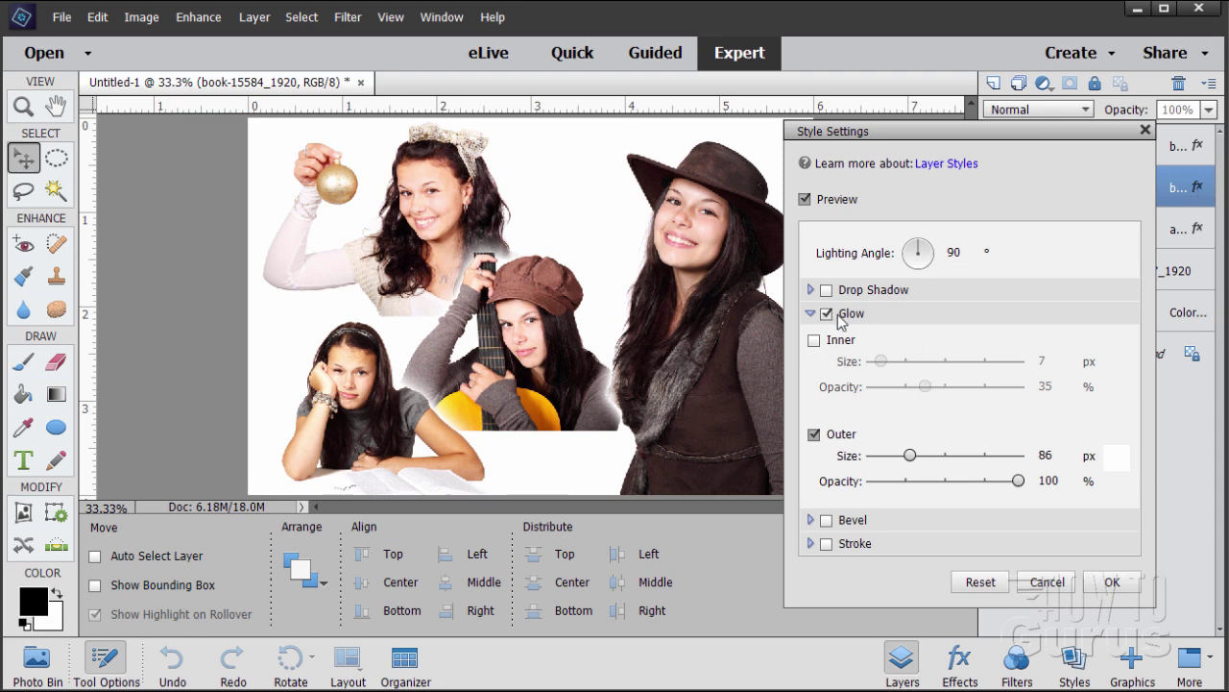
{"action": "left_click", "coordinate": [826, 313]}
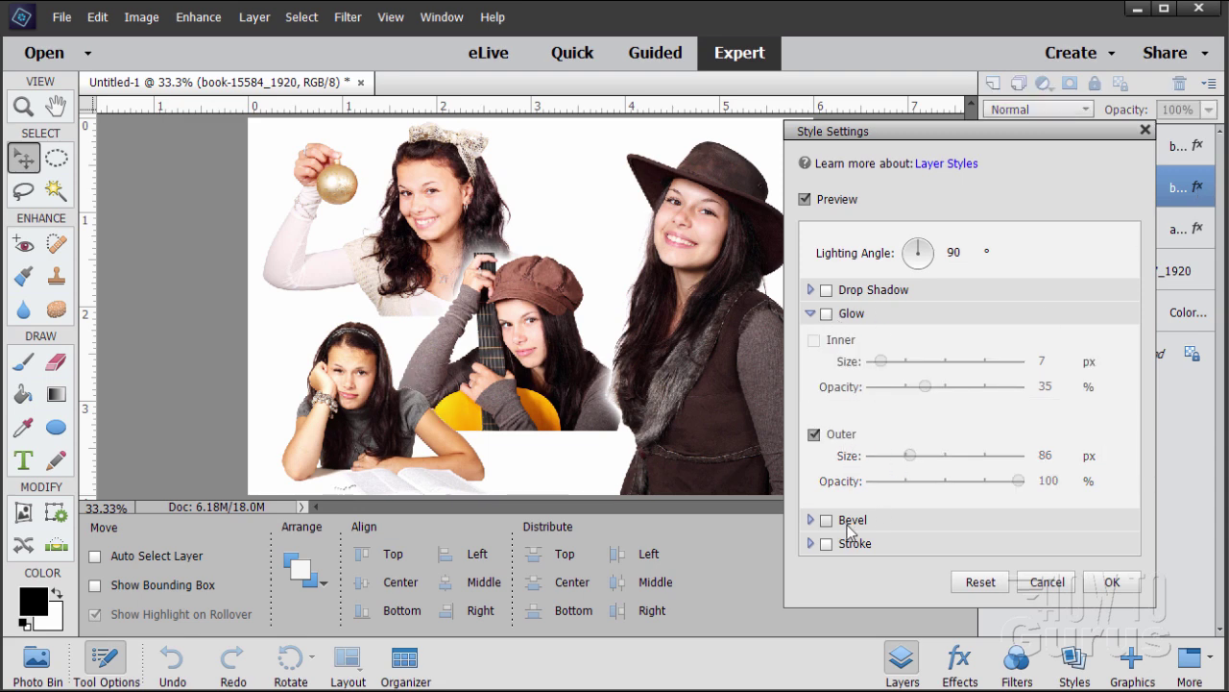
{"action": "left_click", "coordinate": [811, 520]}
{"action": "left_click", "coordinate": [811, 519]}
{"action": "left_click", "coordinate": [826, 543]}
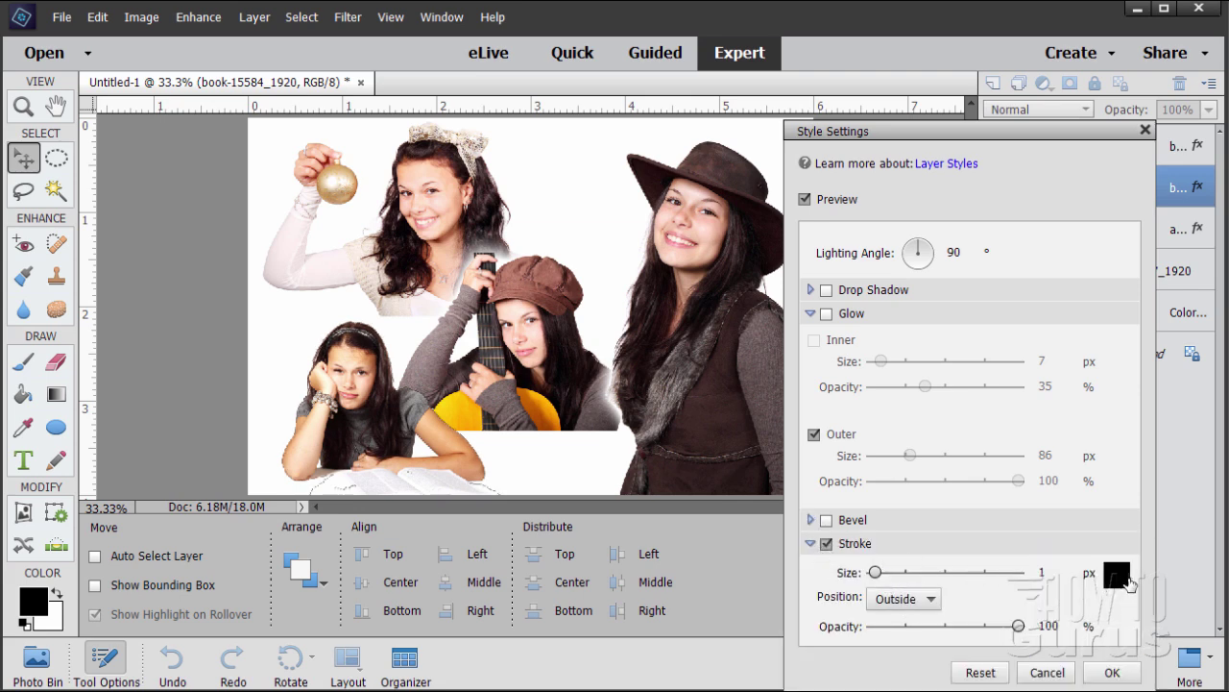
{"action": "left_click", "coordinate": [1119, 576]}
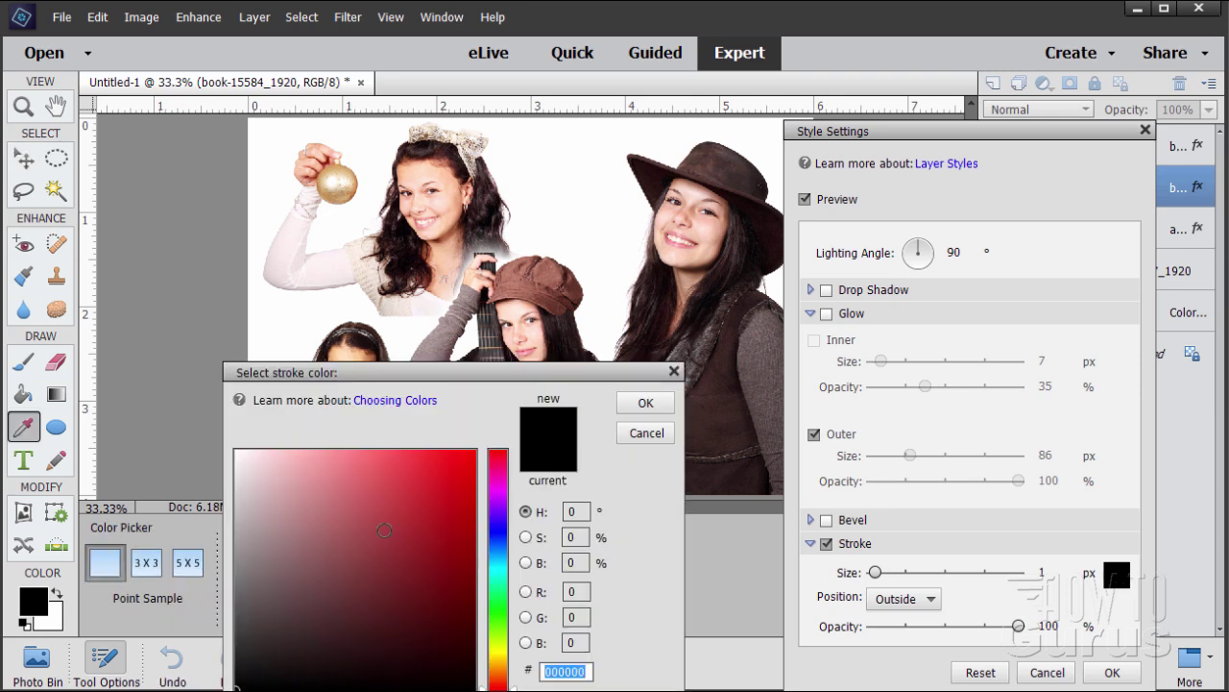
{"action": "mouse_move", "coordinate": [385, 530]}
{"action": "left_mouse_down"}
{"action": "mouse_move", "coordinate": [381, 560]}
{"action": "mouse_move", "coordinate": [235, 450]}
{"action": "left_mouse_up"}
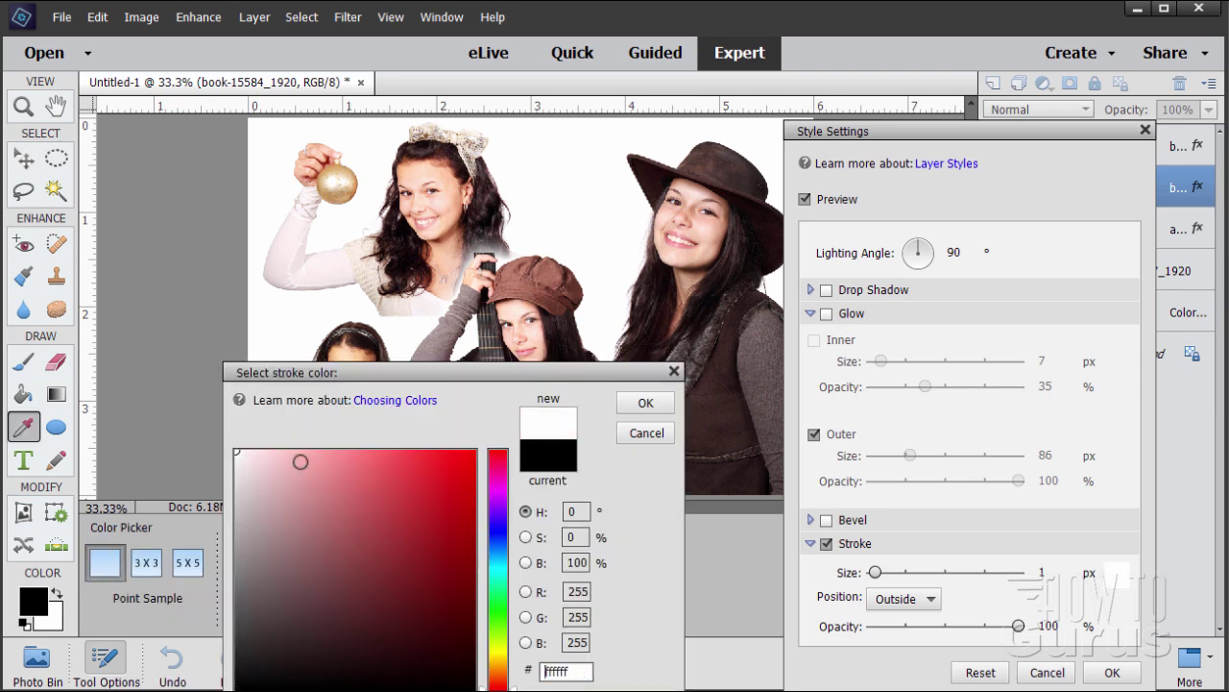
{"action": "left_click", "coordinate": [645, 402]}
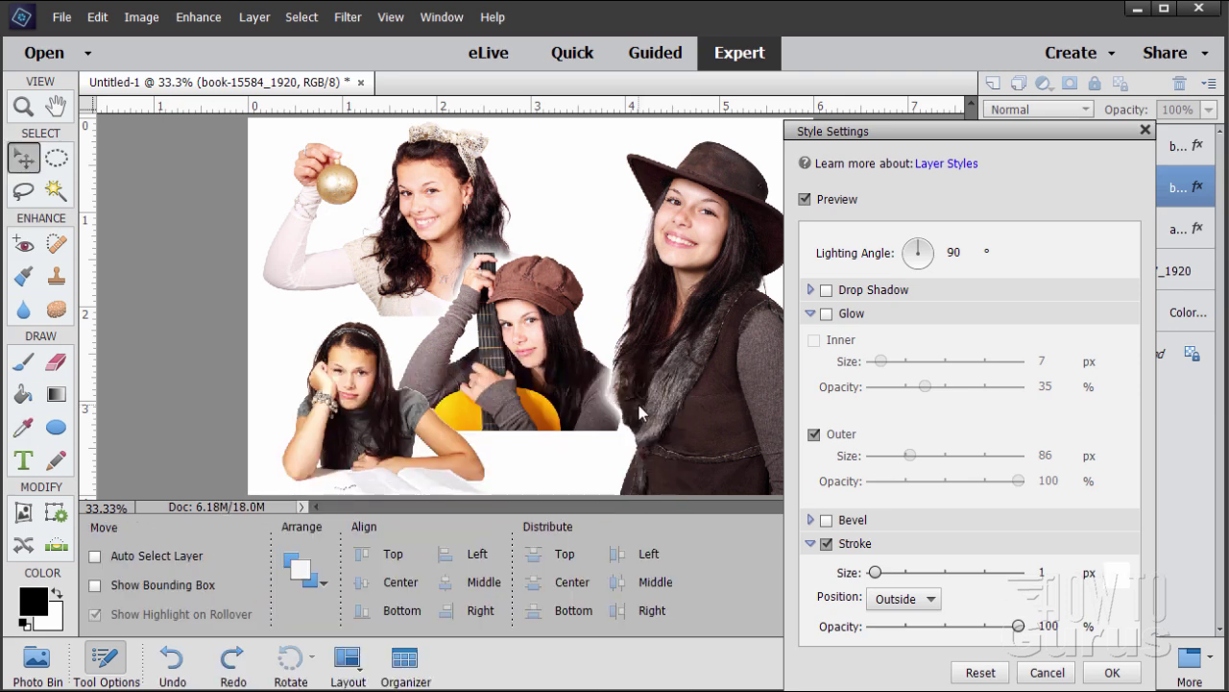
- Try the book photo's stroke at a size of 13 px, positioned Outside the edge
{"action": "left_click", "coordinate": [935, 600]}
{"action": "left_click", "coordinate": [928, 631]}
{"action": "left_click", "coordinate": [915, 603]}
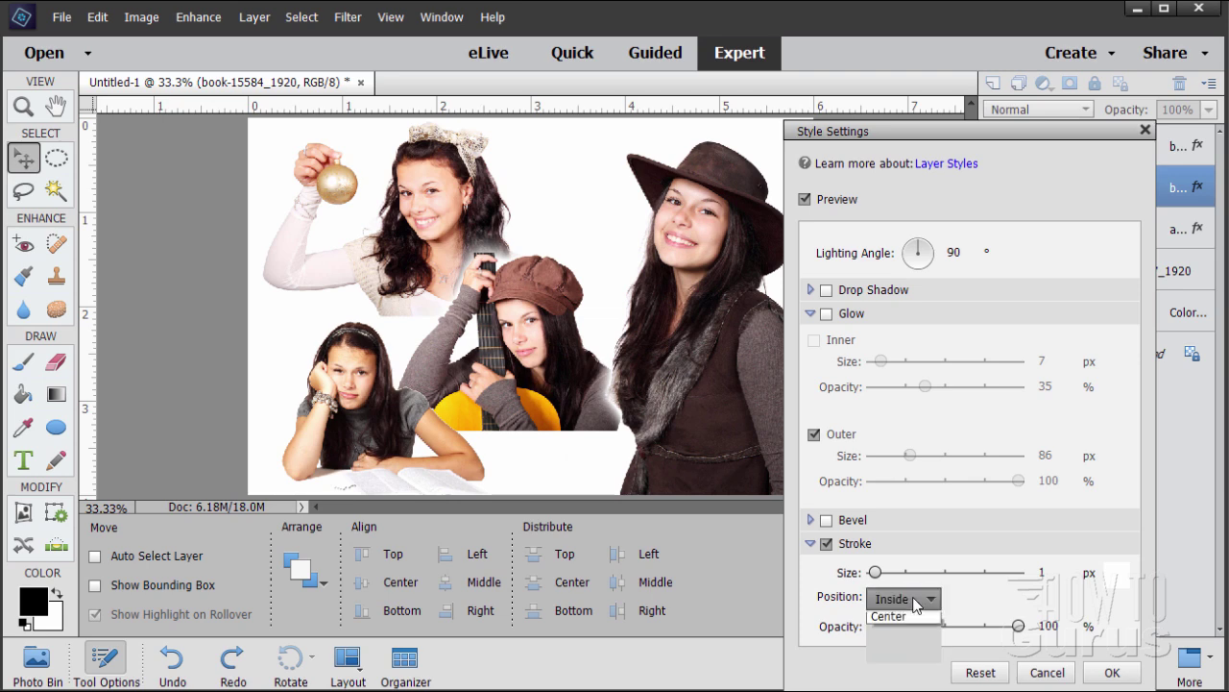
{"action": "left_click", "coordinate": [895, 634]}
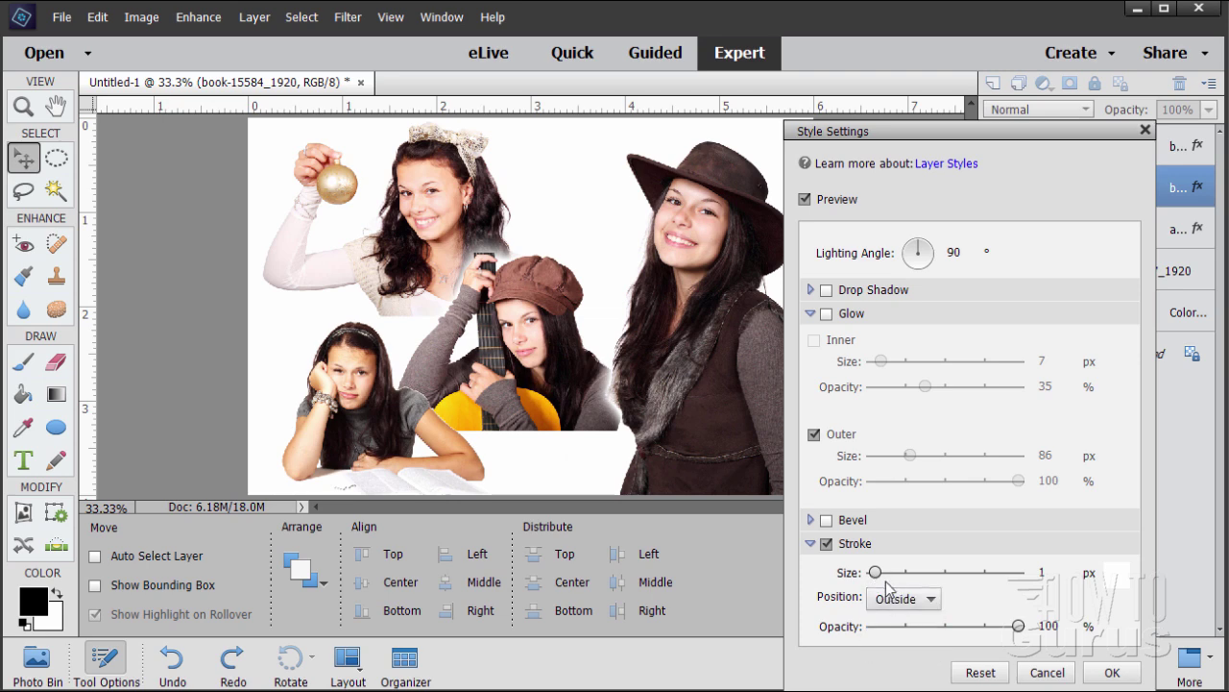
{"action": "left_click_drag", "start_coordinate": [874, 574], "coordinate": [885, 574]}
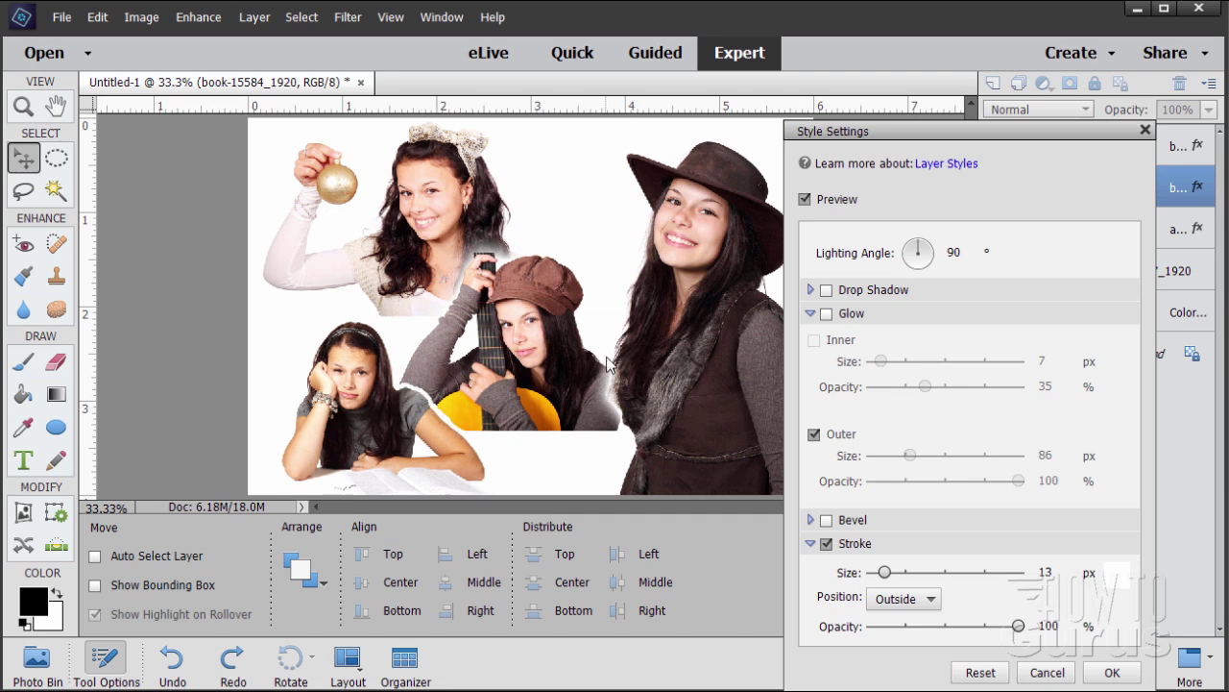
{"action": "mouse_move", "coordinate": [885, 574]}
{"action": "left_mouse_down"}
{"action": "mouse_move", "coordinate": [874, 574]}
{"action": "mouse_move", "coordinate": [884, 576]}
{"action": "left_mouse_up"}
- Turn the book photo's Glow back on and its Stroke off, set the outer glow size to 89 px, and apply the style
{"action": "left_click", "coordinate": [827, 314]}
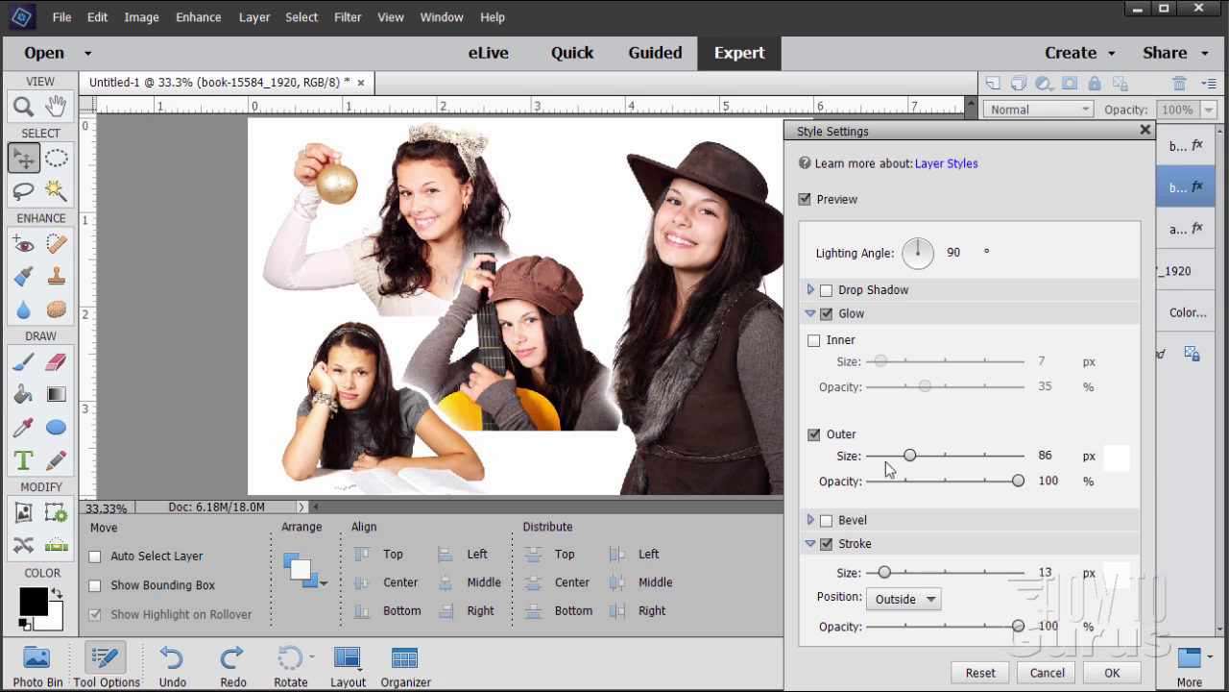
{"action": "mouse_move", "coordinate": [910, 456]}
{"action": "left_mouse_down"}
{"action": "mouse_move", "coordinate": [927, 457]}
{"action": "mouse_move", "coordinate": [906, 463]}
{"action": "mouse_move", "coordinate": [917, 457]}
{"action": "left_mouse_up"}
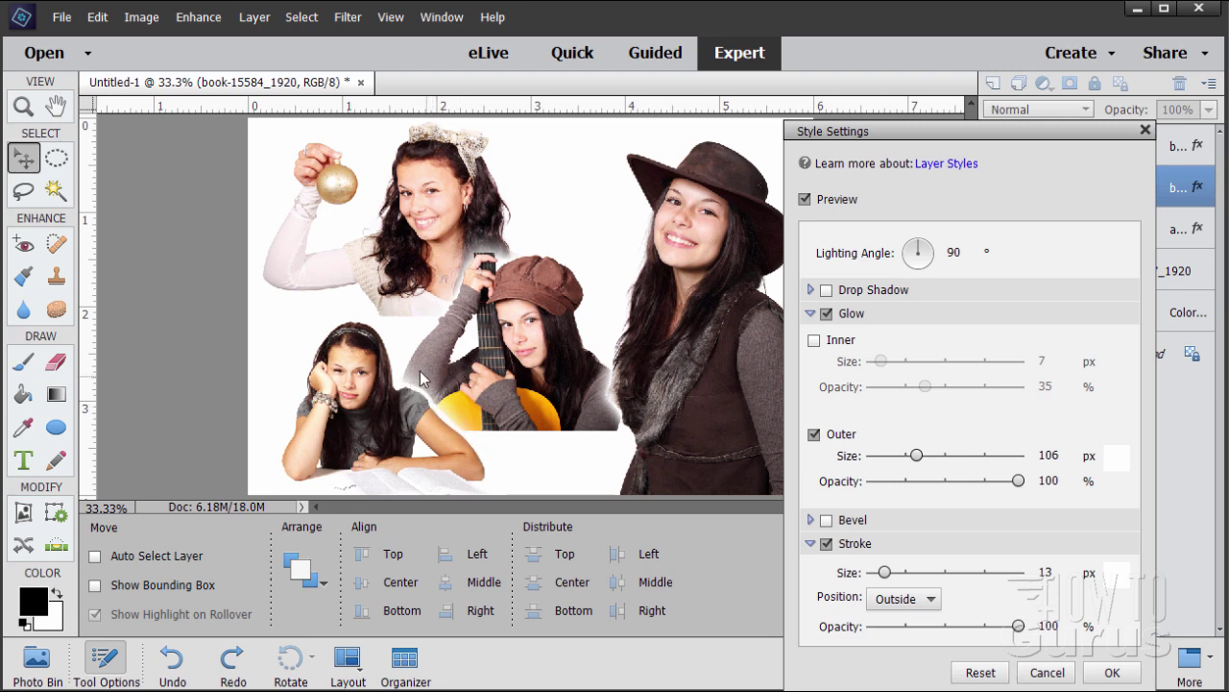
{"action": "left_click", "coordinate": [826, 543]}
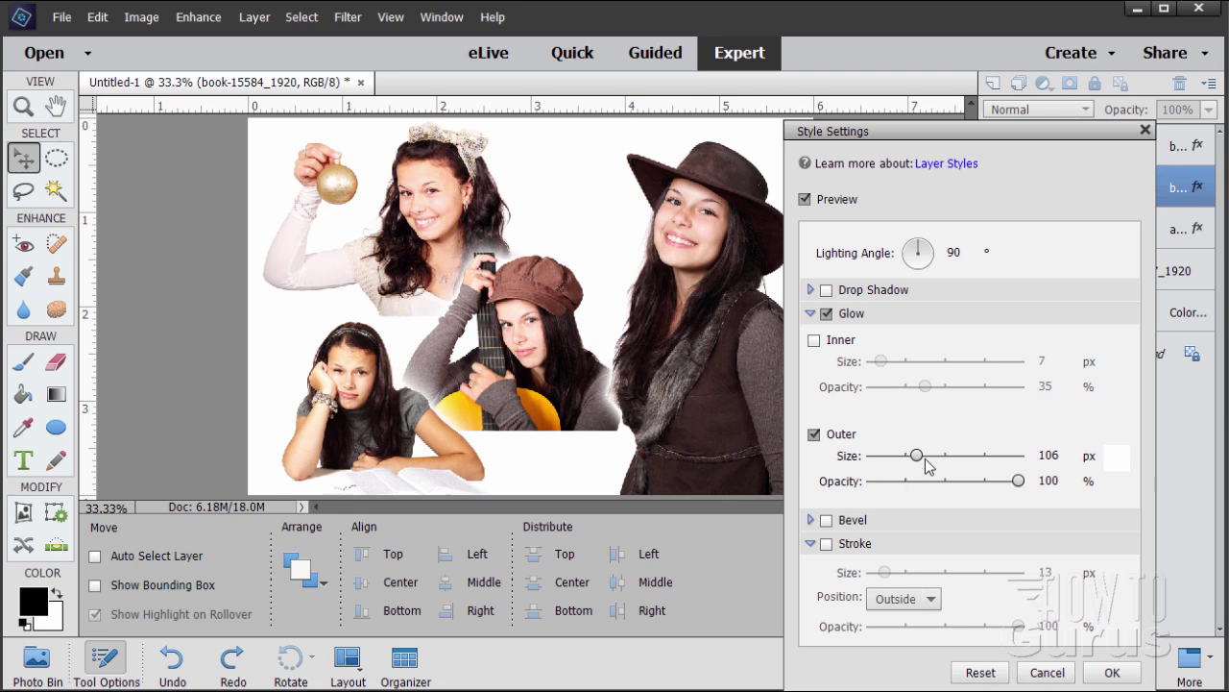
{"action": "left_click_drag", "start_coordinate": [920, 463], "coordinate": [913, 467]}
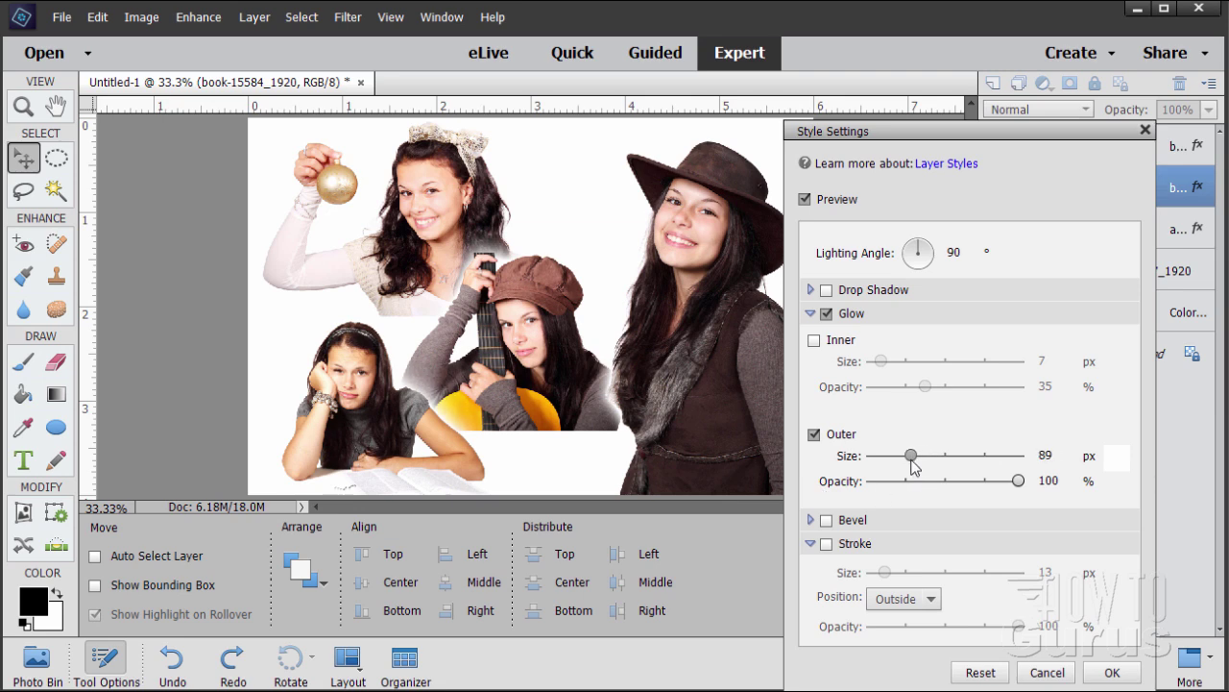
{"action": "left_click", "coordinate": [1110, 671]}
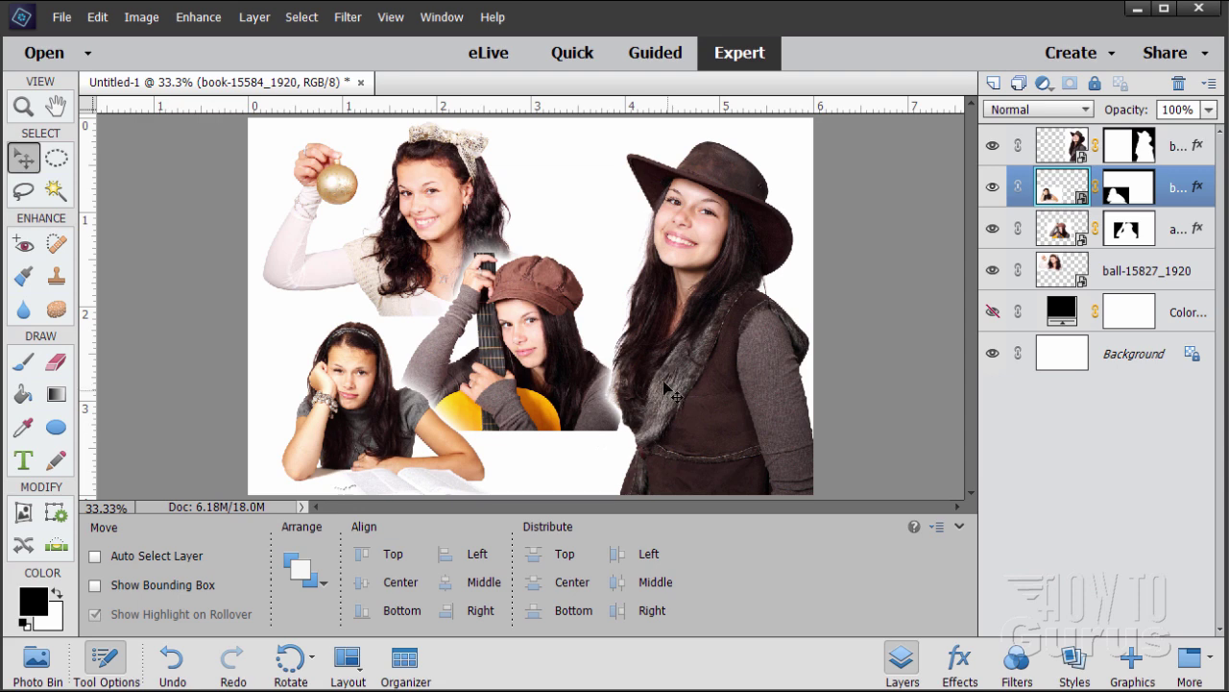
- Paint black on the acoustic-guitar-15598_1920 layer mask with a 150 px soft brush to fade the photo's straight lower edge
{"action": "left_click", "coordinate": [1066, 236]}
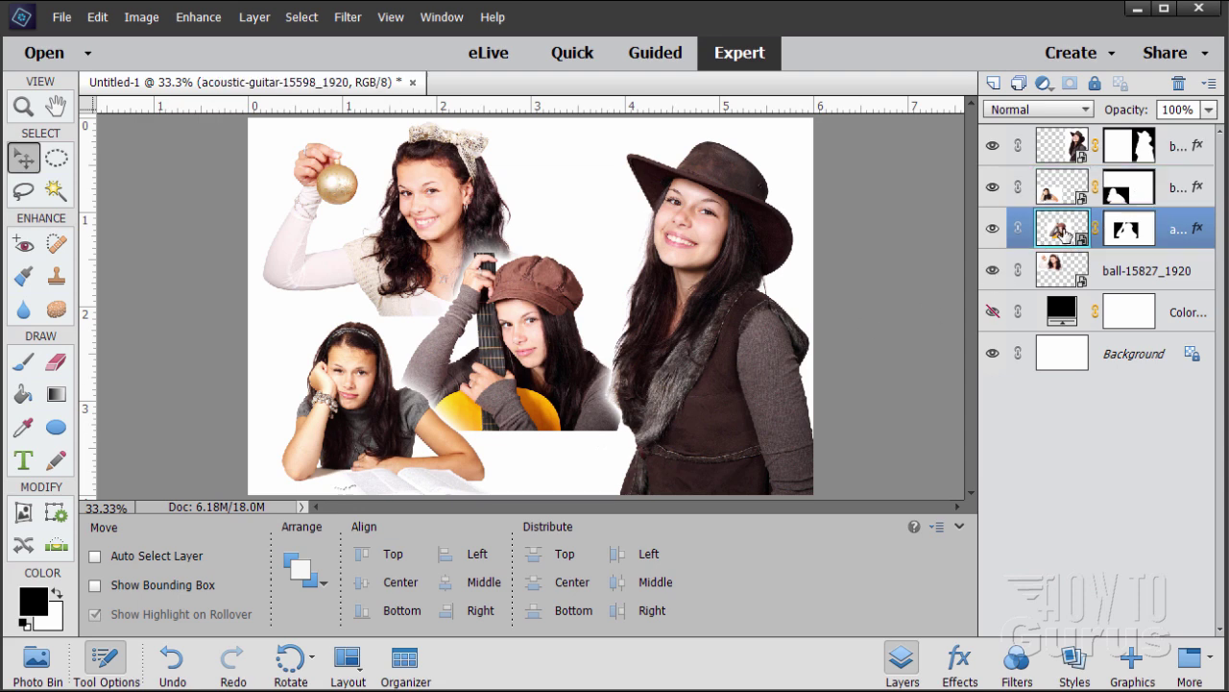
{"action": "left_click", "coordinate": [1125, 237]}
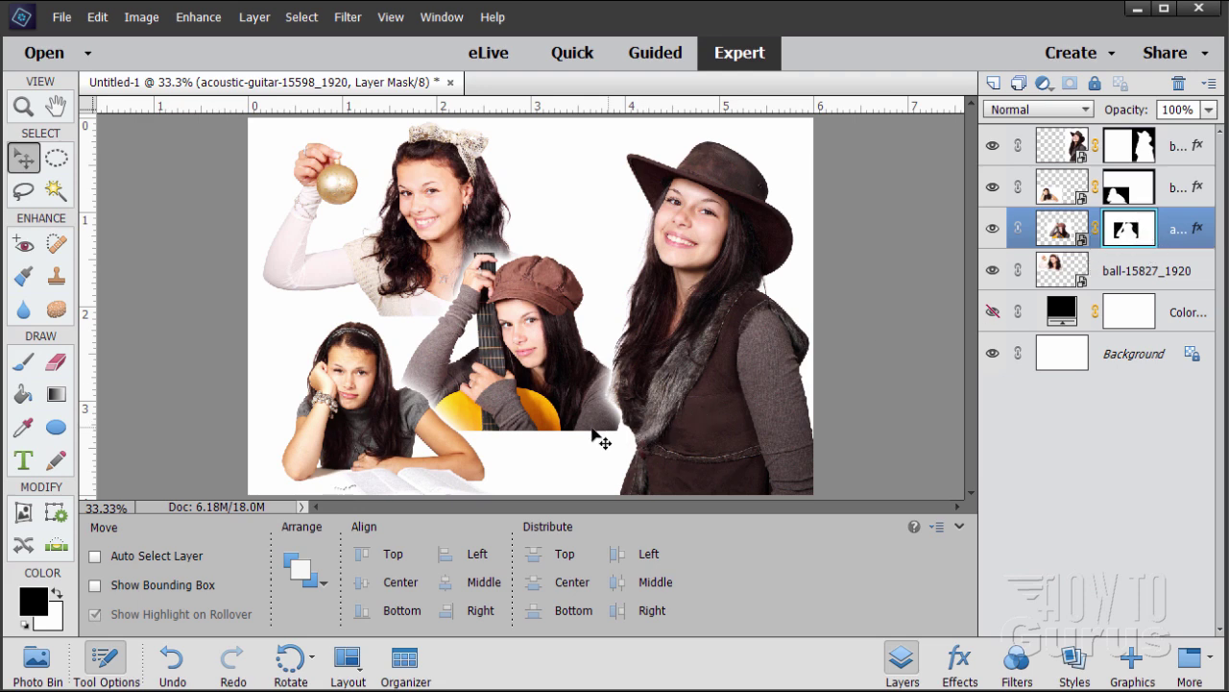
{"action": "left_click", "coordinate": [24, 364]}
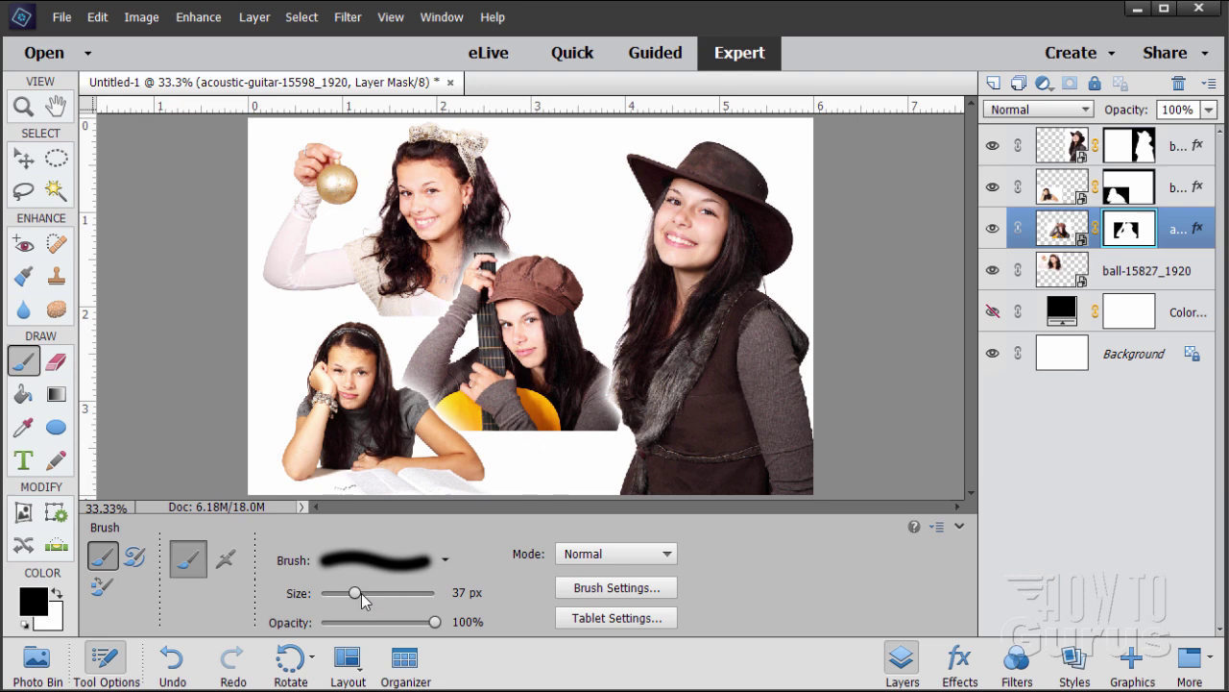
{"action": "left_click", "coordinate": [447, 598]}
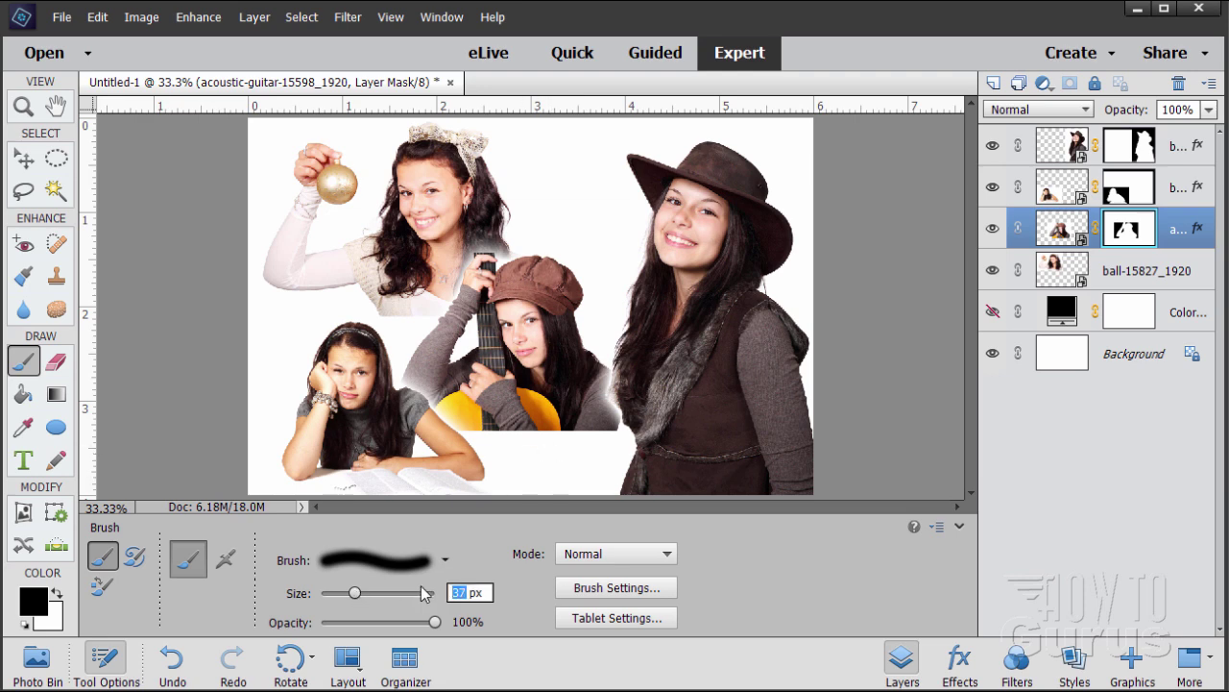
{"action": "type", "text": "200"}
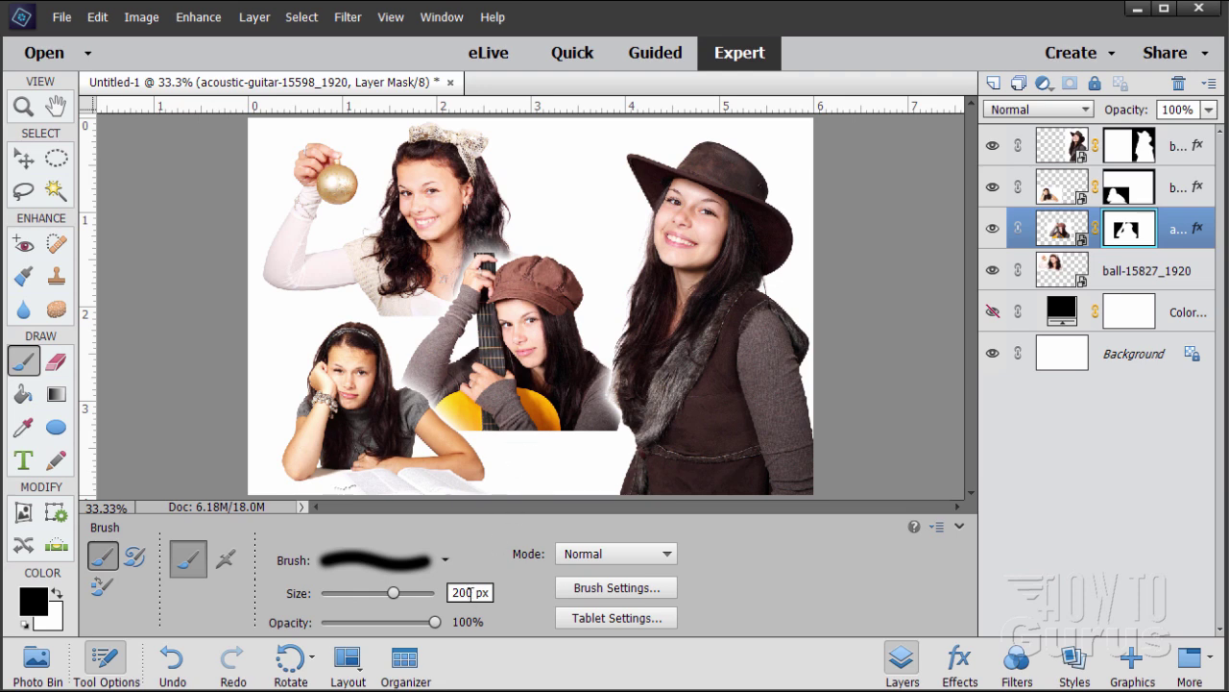
{"action": "type", "text": "150"}
{"action": "key", "text": "Return"}
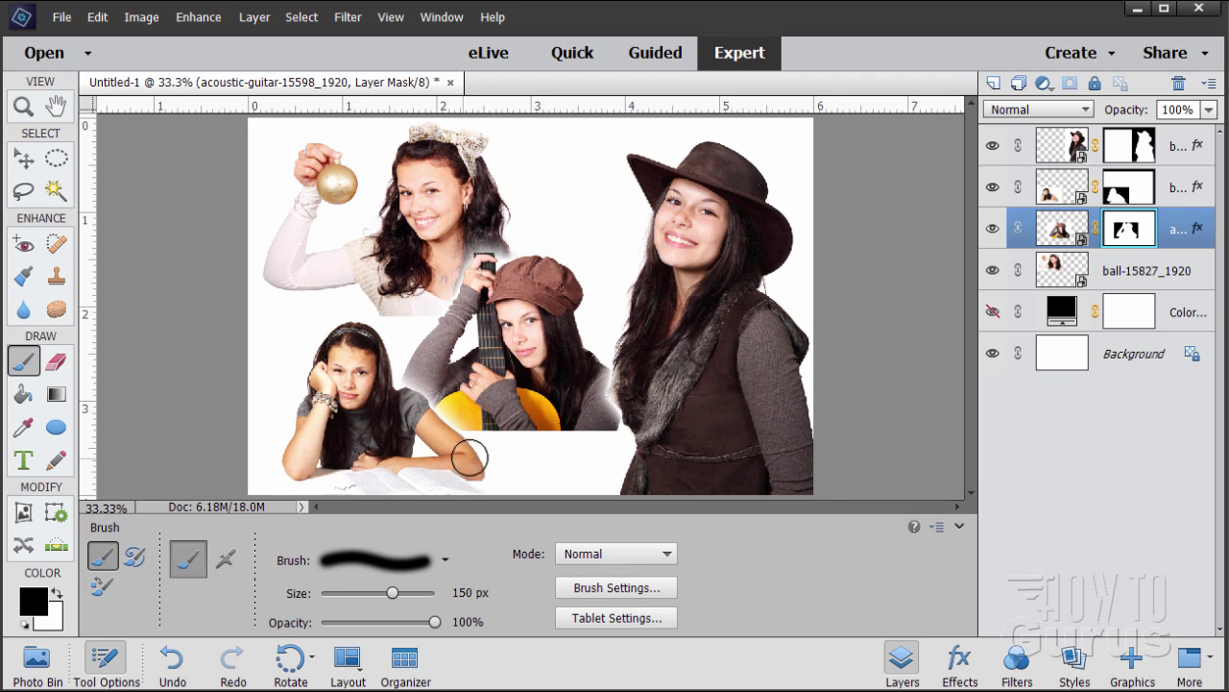
{"action": "mouse_move", "coordinate": [485, 454]}
{"action": "left_mouse_down"}
{"action": "mouse_move", "coordinate": [623, 447]}
{"action": "mouse_move", "coordinate": [434, 449]}
{"action": "mouse_move", "coordinate": [625, 442]}
{"action": "mouse_move", "coordinate": [425, 445]}
{"action": "mouse_move", "coordinate": [606, 451]}
{"action": "mouse_move", "coordinate": [457, 450]}
{"action": "mouse_move", "coordinate": [538, 461]}
{"action": "mouse_move", "coordinate": [572, 483]}
{"action": "left_mouse_up"}
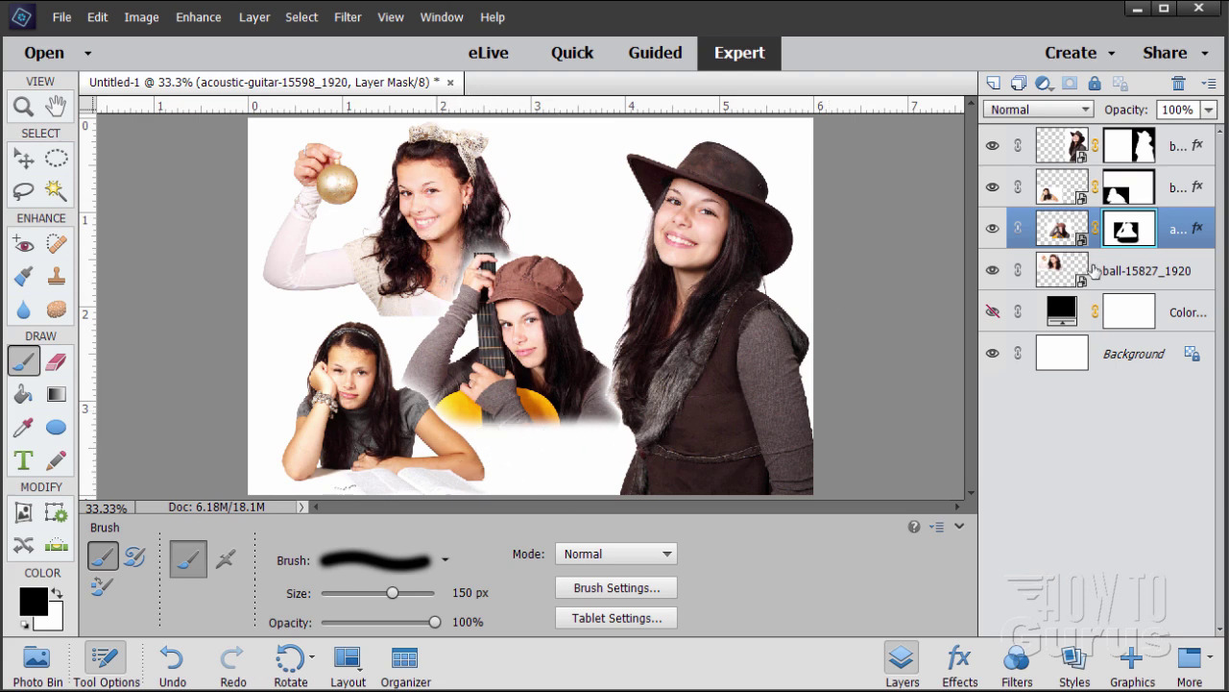
- Select the white background of the ball-15827_1920 layer with the Magic Wand, invert the selection, and add a layer mask from it
{"action": "left_click", "coordinate": [1073, 270]}
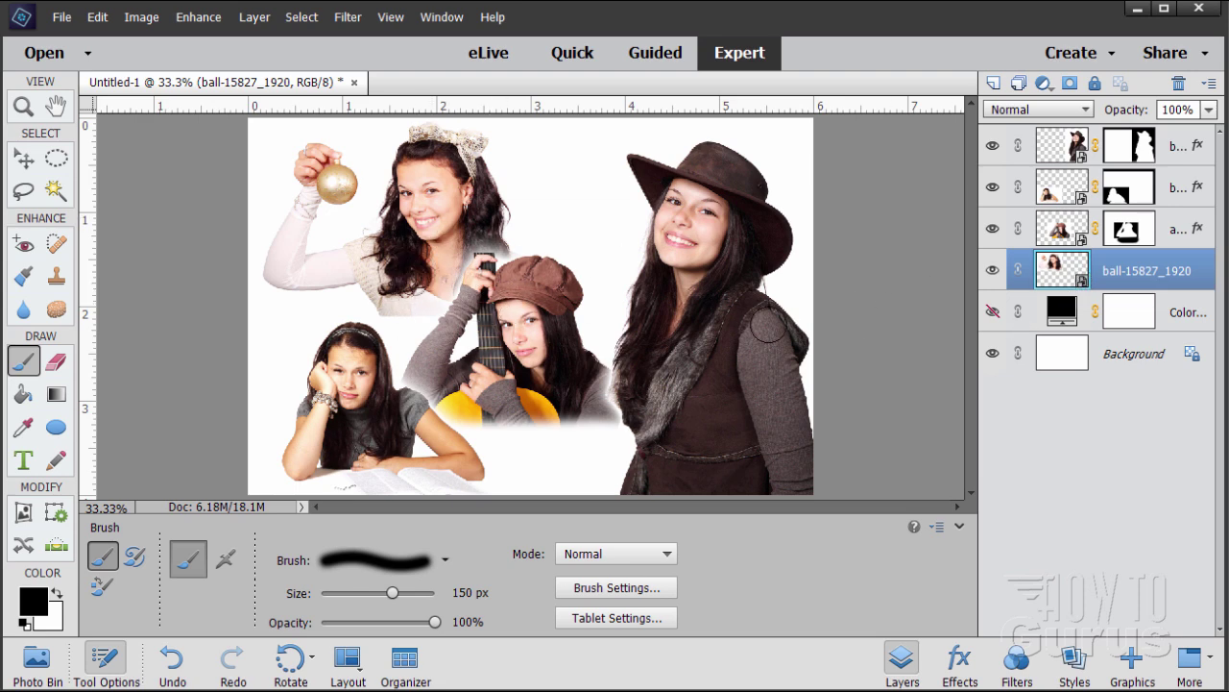
{"action": "left_click", "coordinate": [56, 190]}
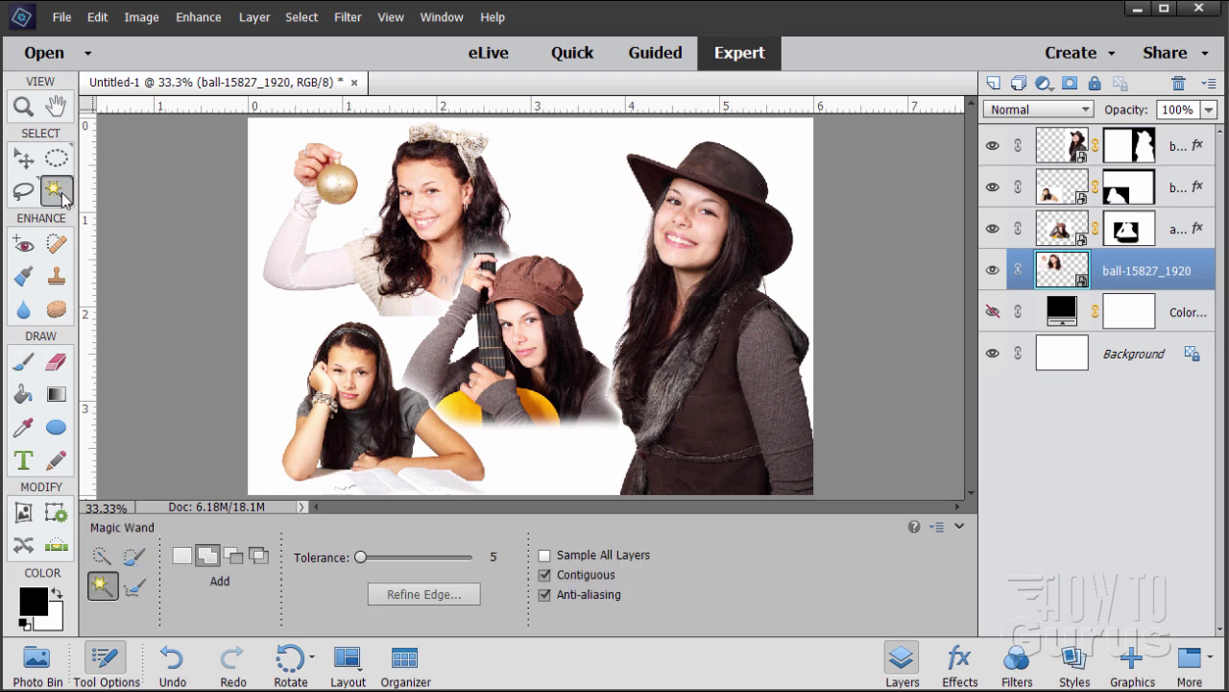
{"action": "left_click", "coordinate": [358, 304]}
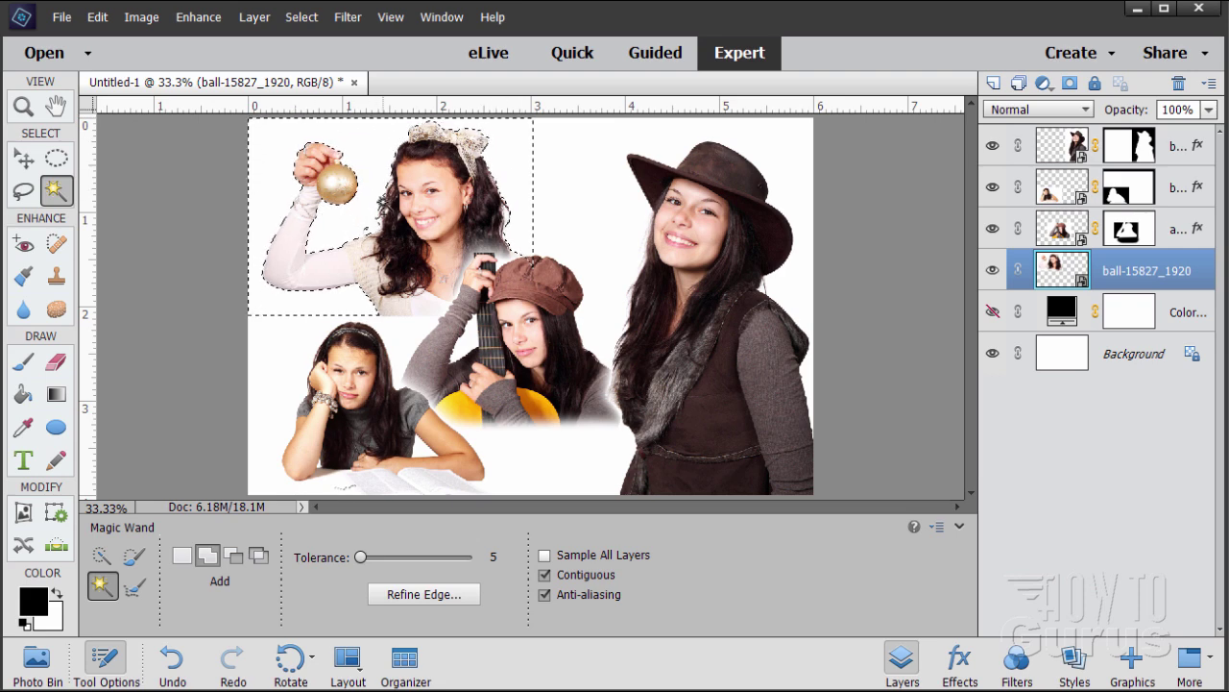
{"action": "left_click", "coordinate": [305, 17]}
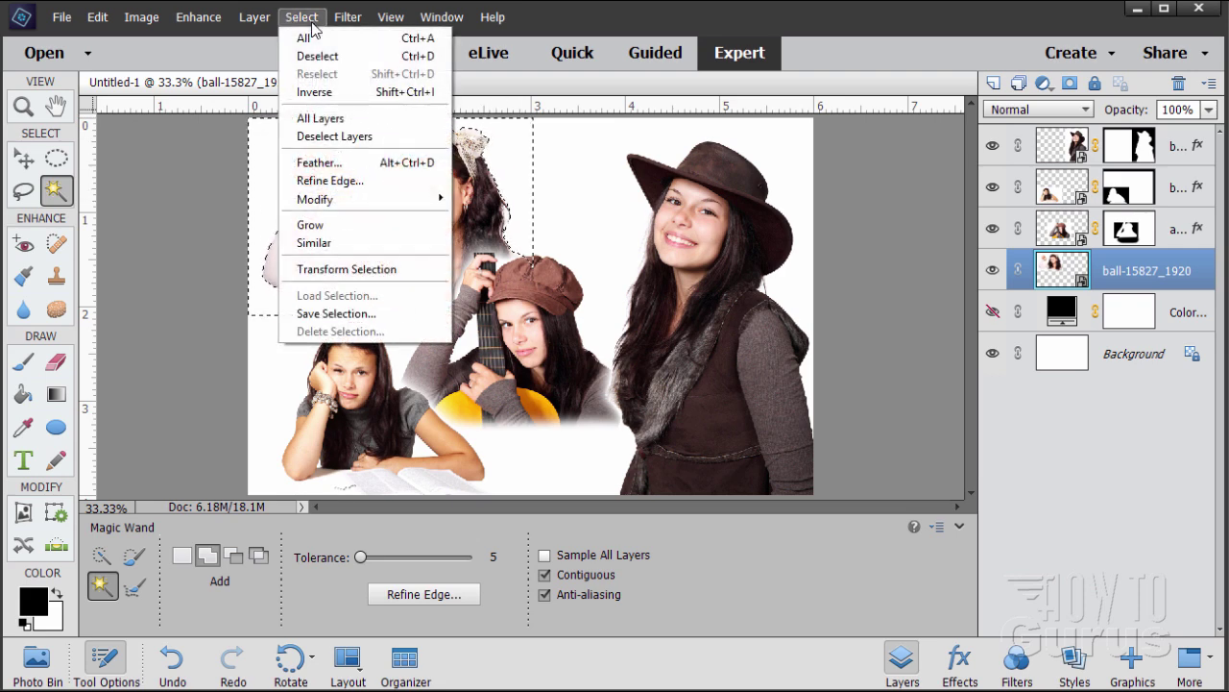
{"action": "left_click", "coordinate": [315, 93]}
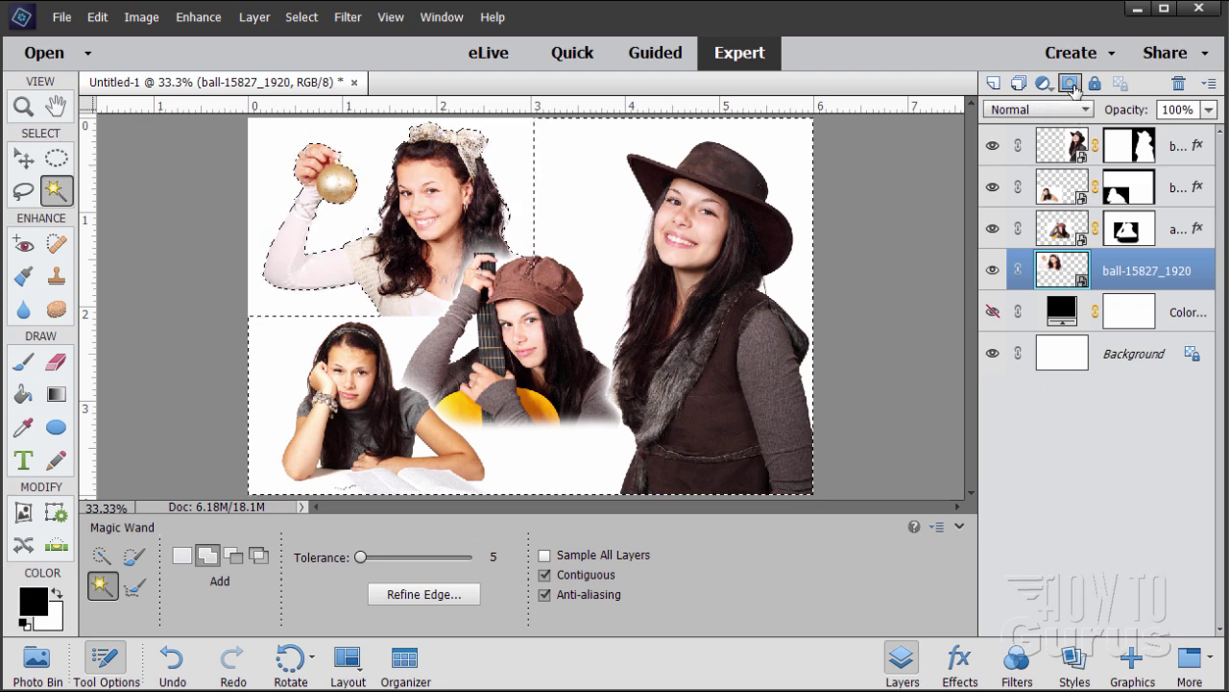
{"action": "left_click", "coordinate": [1071, 84]}
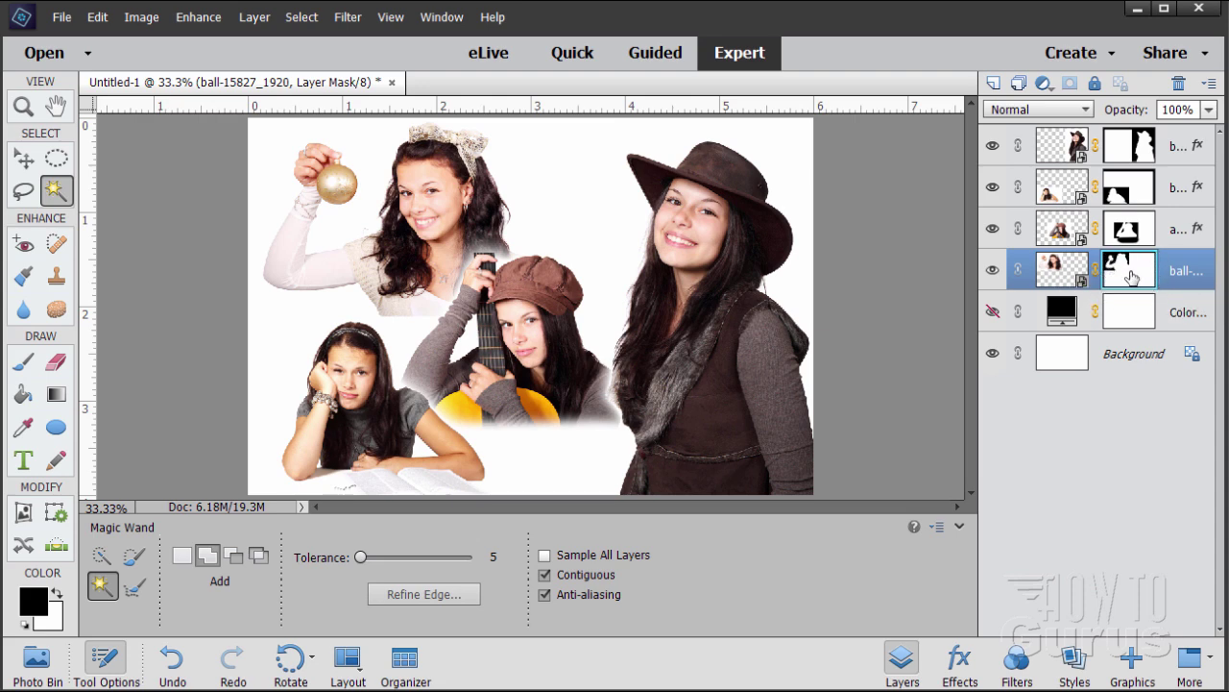
- Brush black on the ball-15827_1920 layer mask along the photo's hard lower edge to fade it out, and return to the Move tool
{"action": "left_click", "coordinate": [24, 362]}
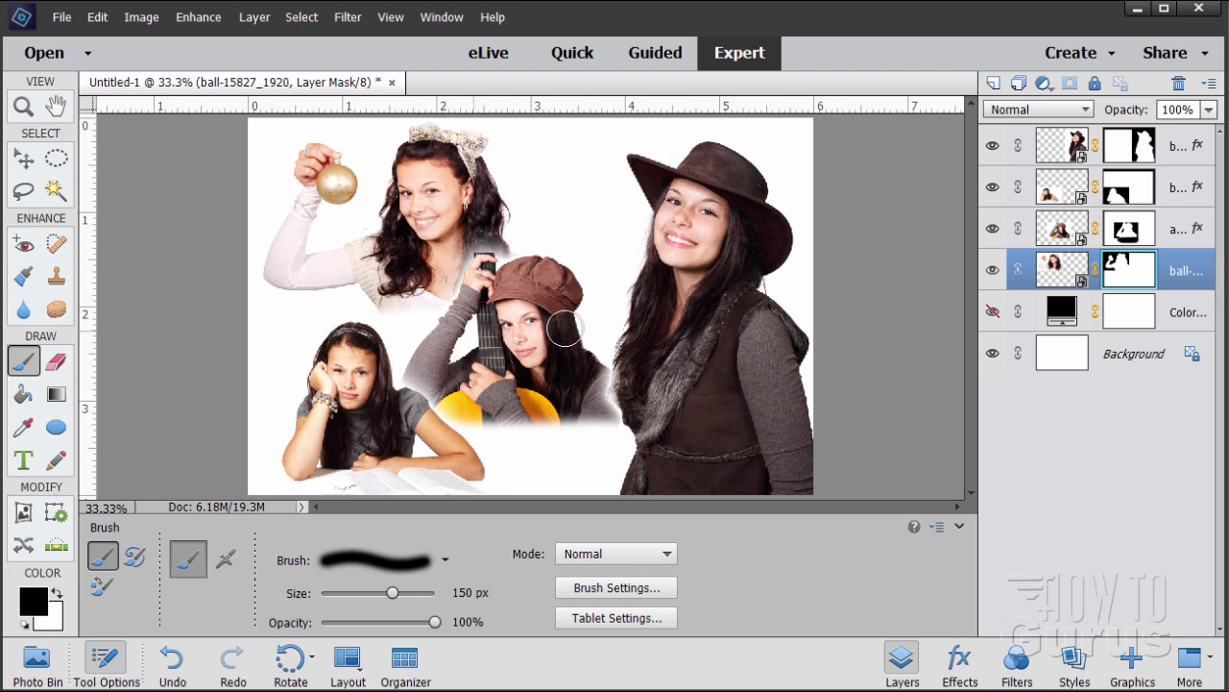
{"action": "left_click_drag", "start_coordinate": [393, 332], "coordinate": [437, 336]}
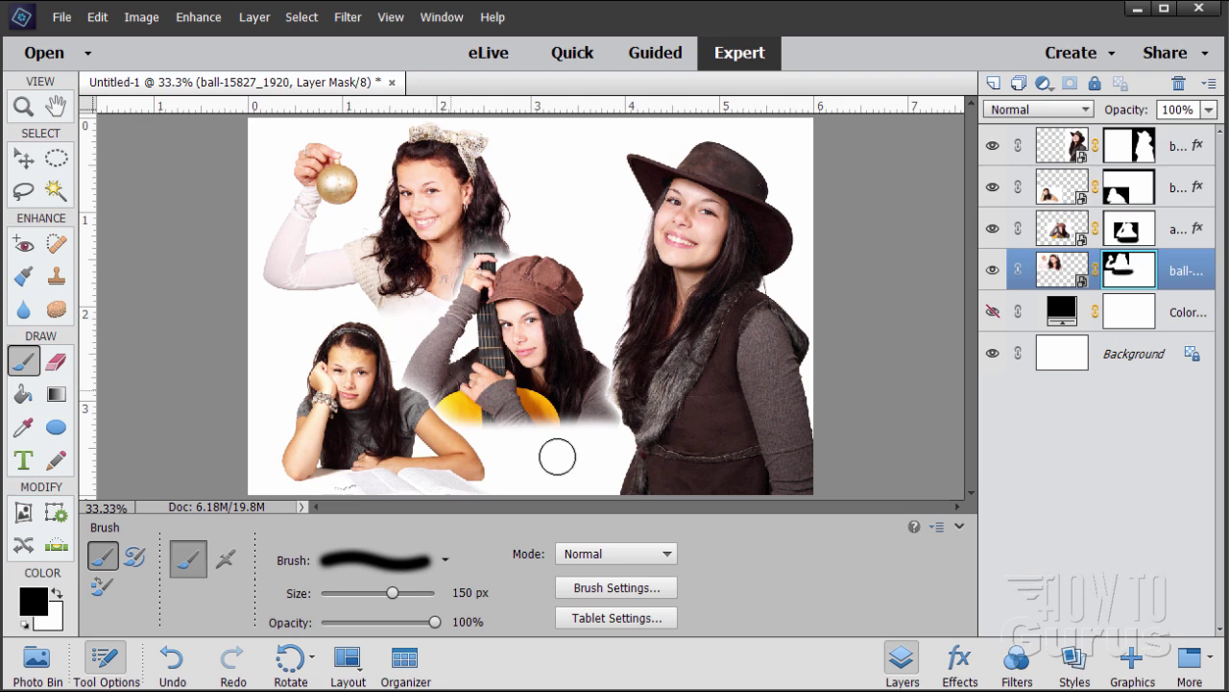
{"action": "left_click", "coordinate": [29, 154]}
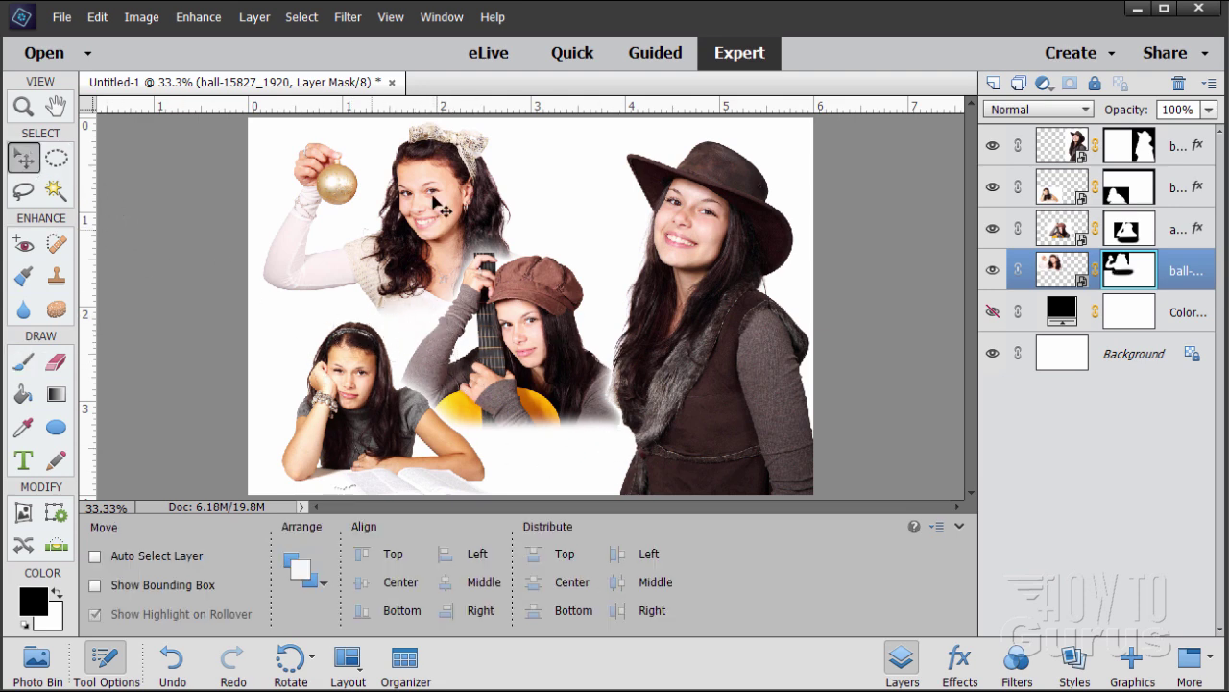